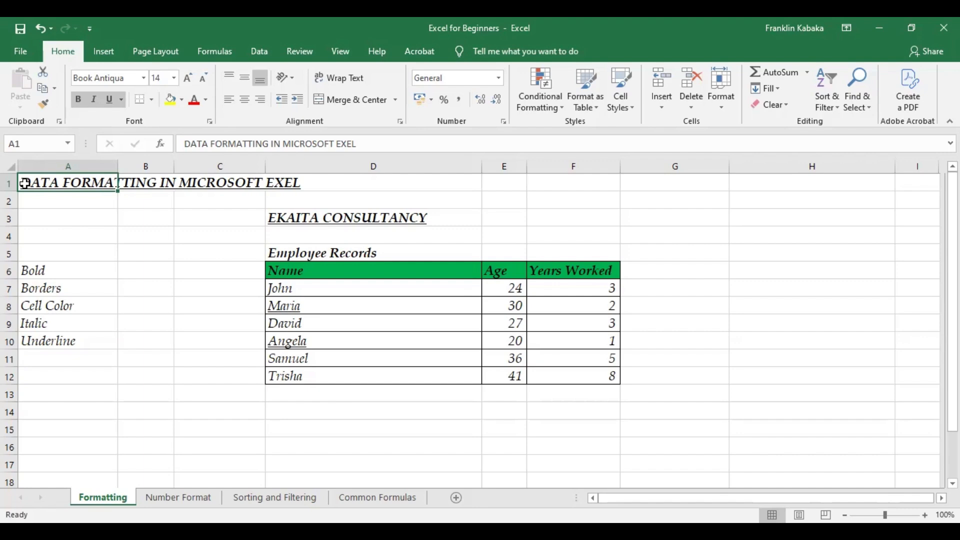
- Open the Number Format worksheet
click(67, 274)
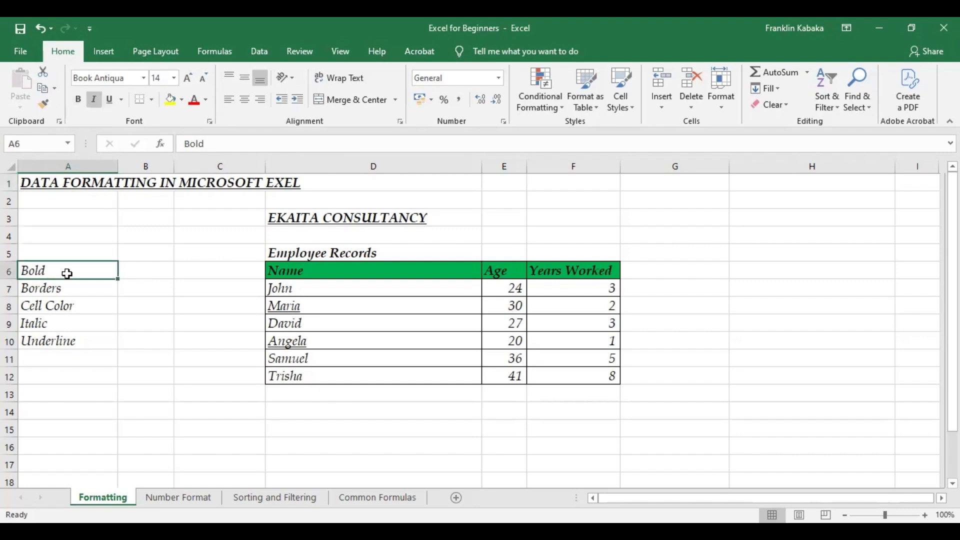
click(61, 293)
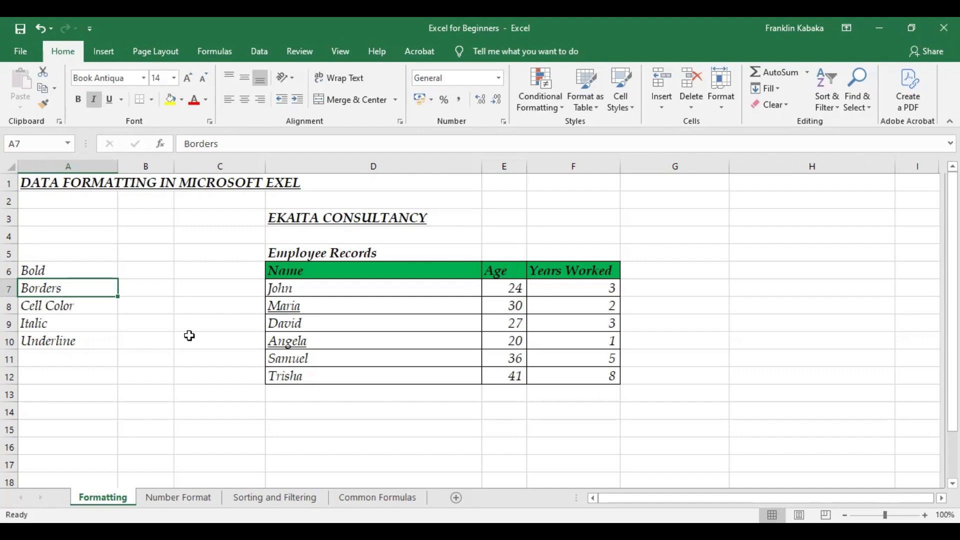
click(176, 498)
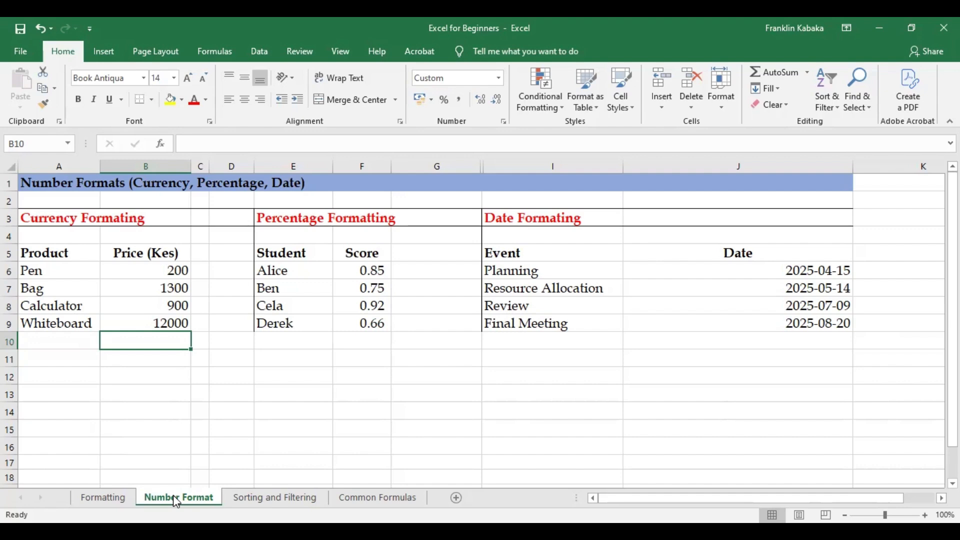
- Examine the product and price columns in the Currency Formating section
click(46, 216)
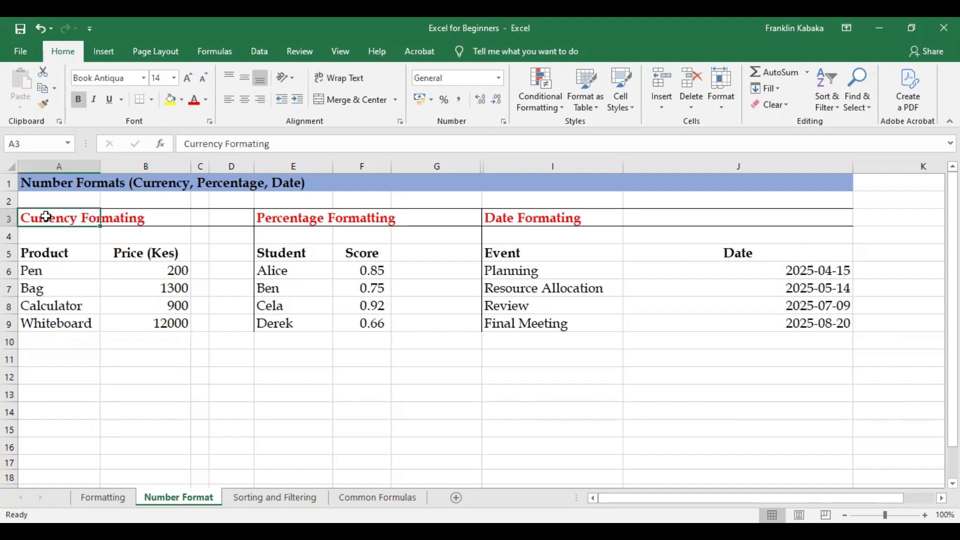
click(42, 256)
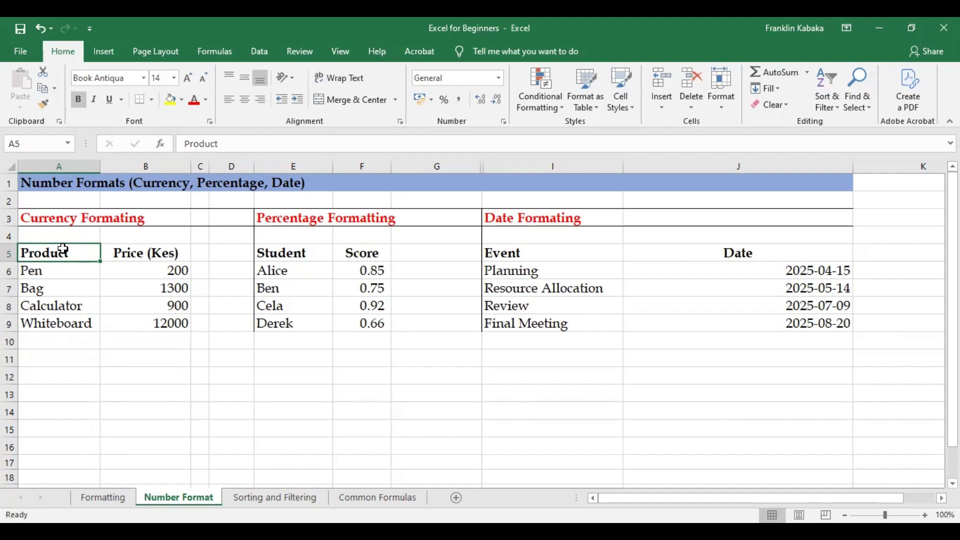
click(134, 256)
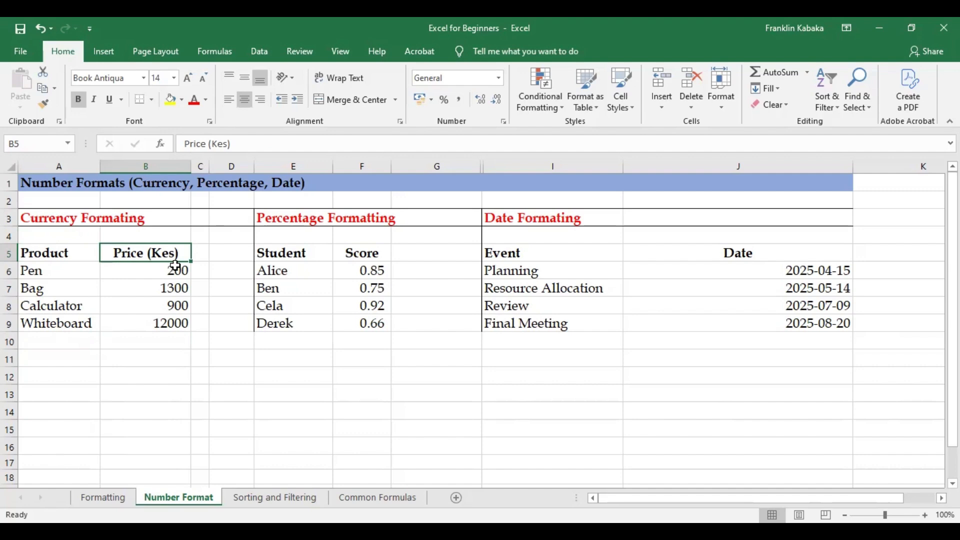
drag(156, 268, 146, 326)
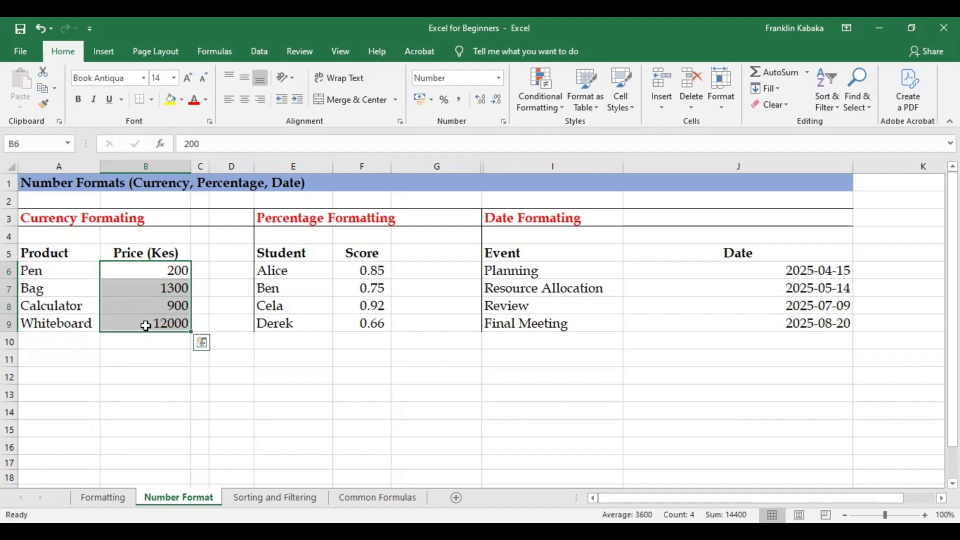
click(151, 269)
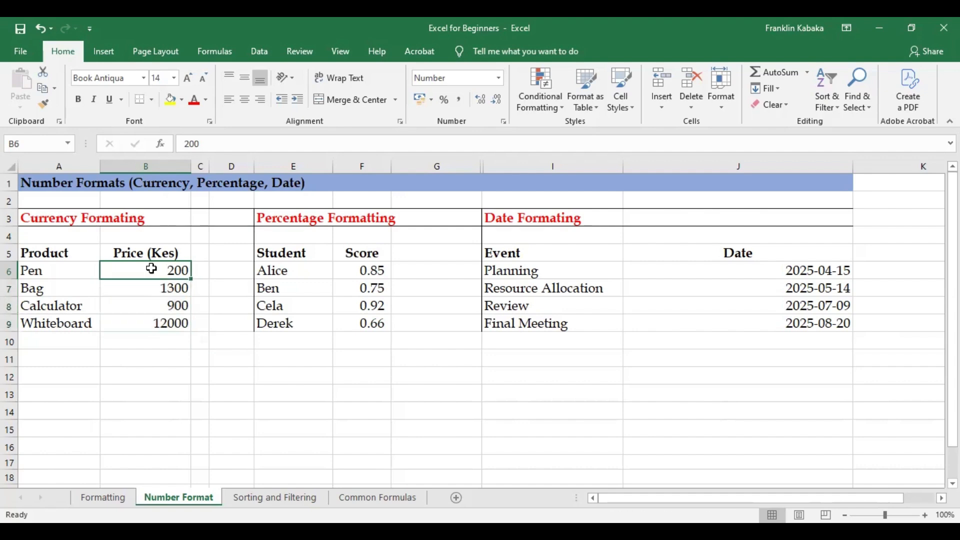
click(146, 302)
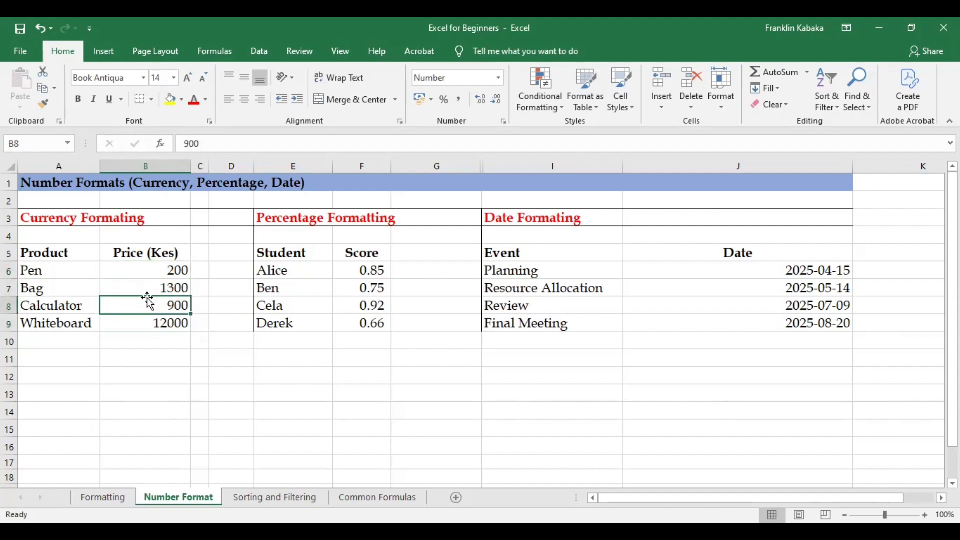
click(138, 322)
click(132, 253)
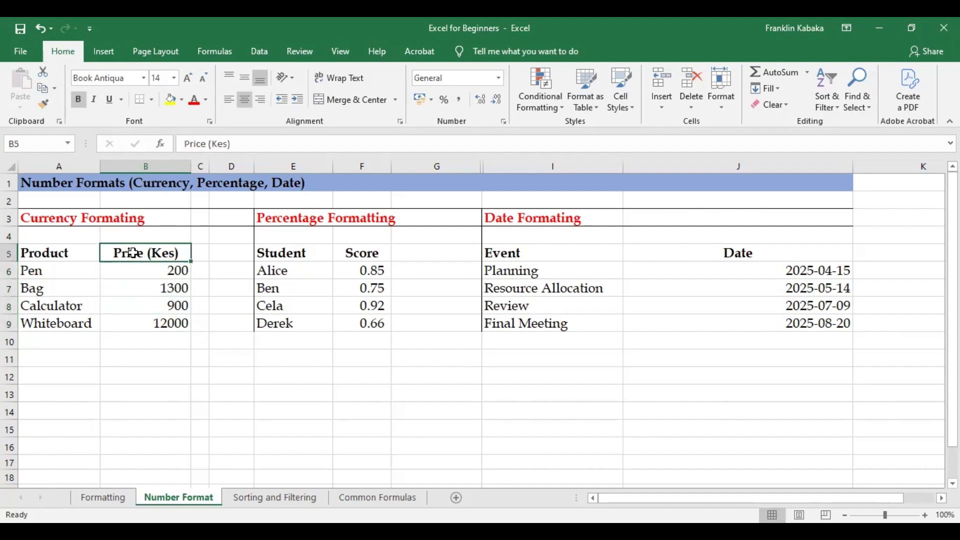
click(136, 271)
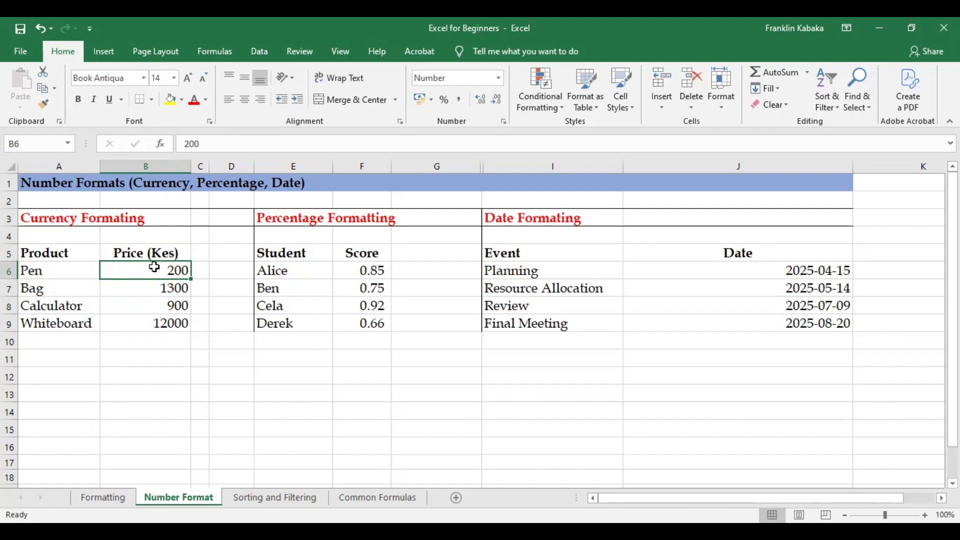
- Apply the comma style with thousands separators and two decimals to the prices in B6:B9
drag(151, 267, 148, 321)
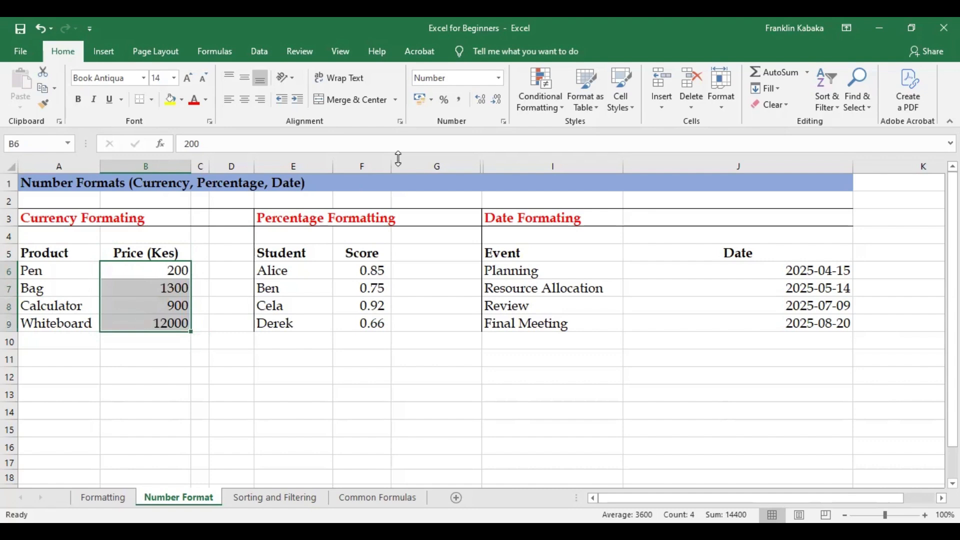
click(460, 100)
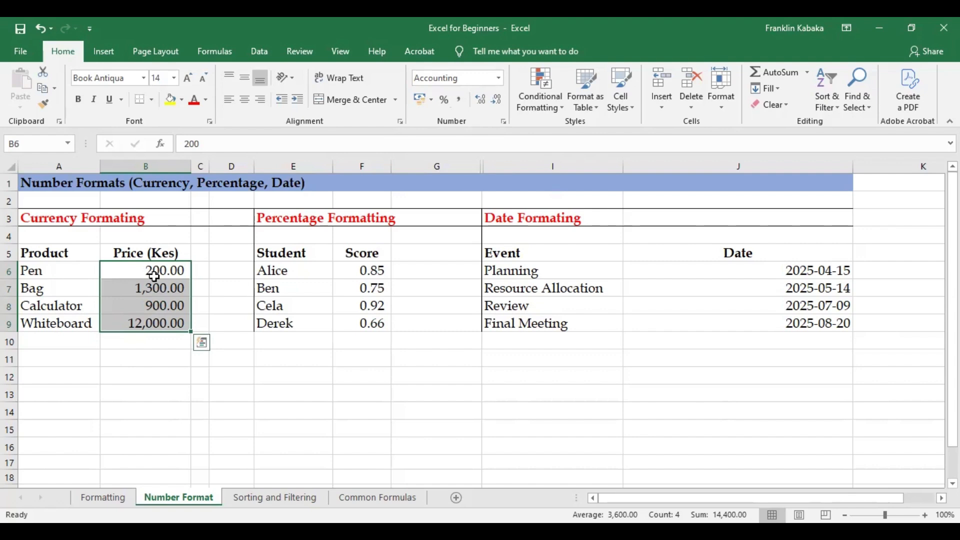
click(166, 286)
click(153, 273)
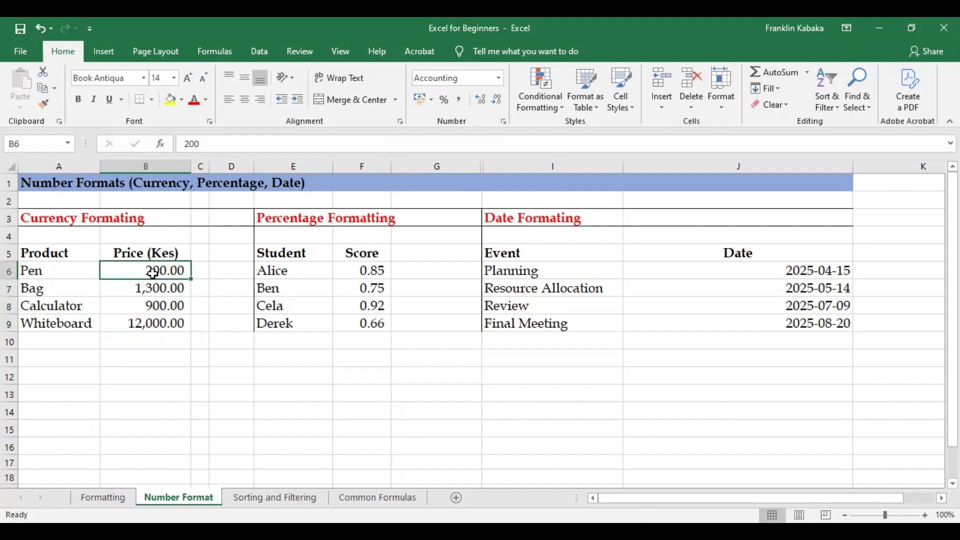
- Increase the decimals of the prices in B6:B9 to four places
drag(153, 273, 147, 327)
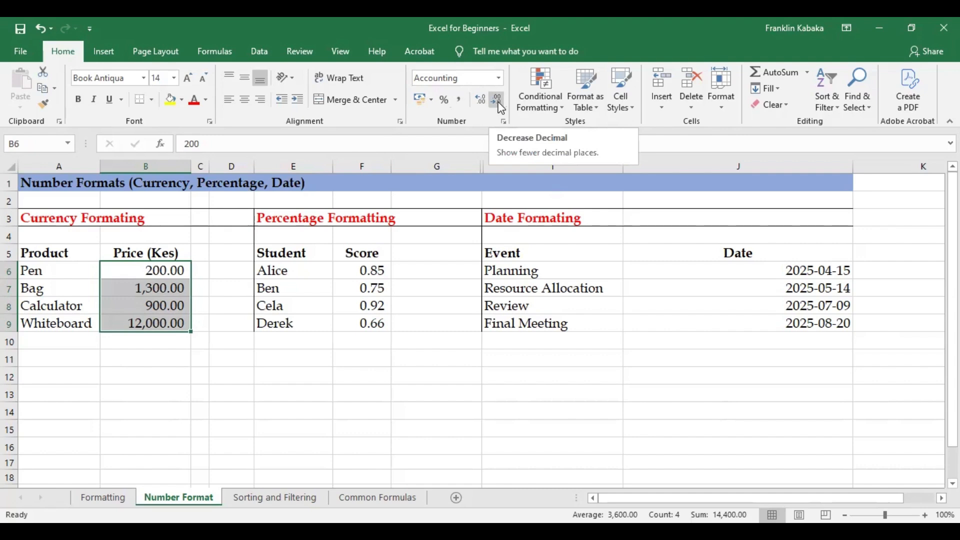
click(480, 100)
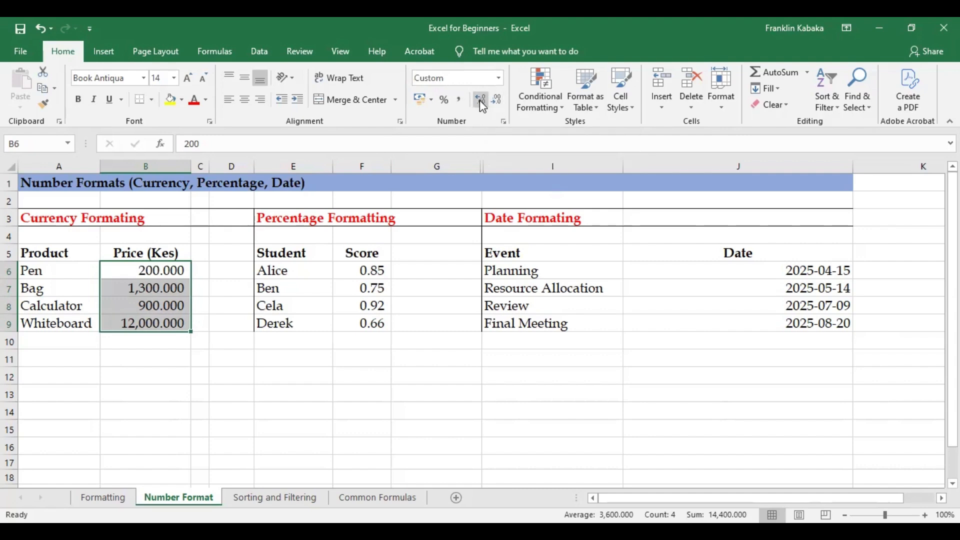
click(480, 102)
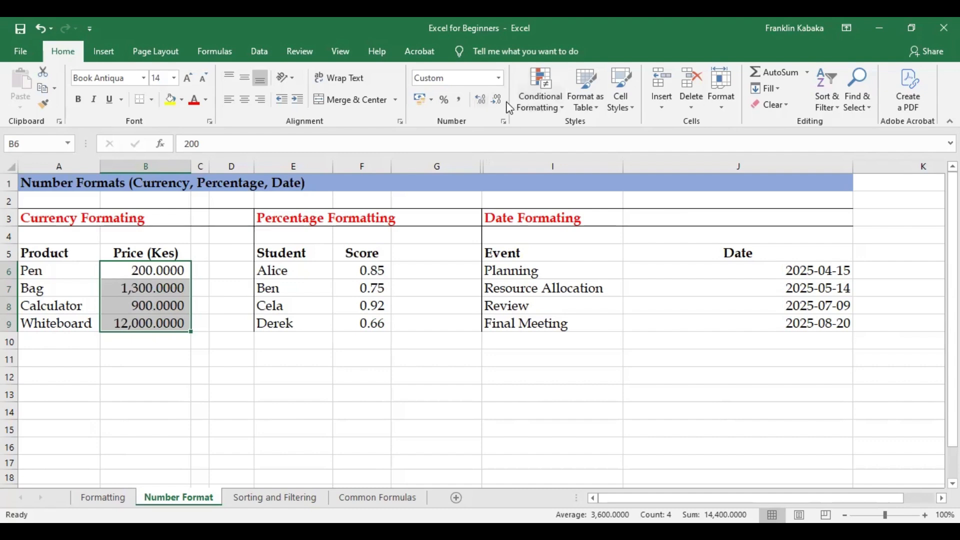
- Reduce the decimals of the prices in B6:B9 until they are whole numbers
click(499, 105)
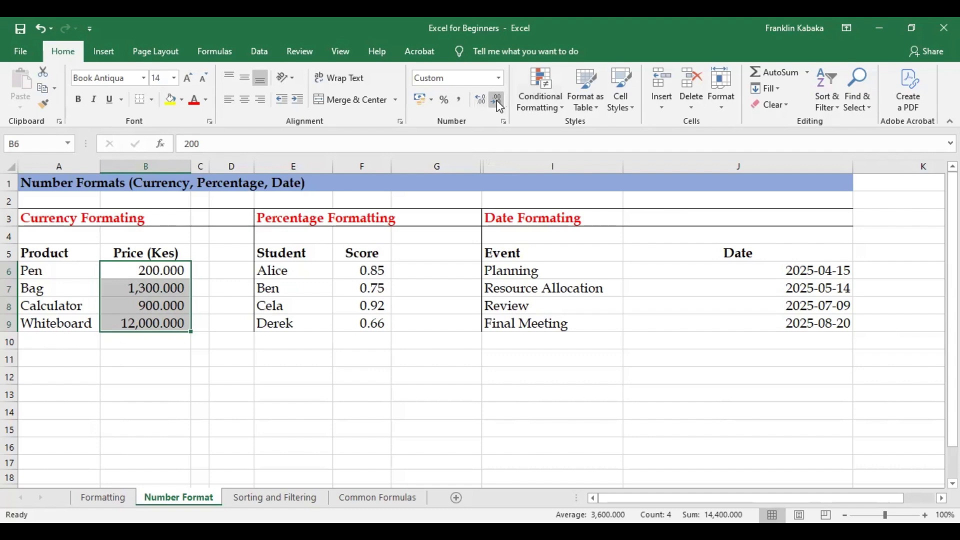
click(499, 105)
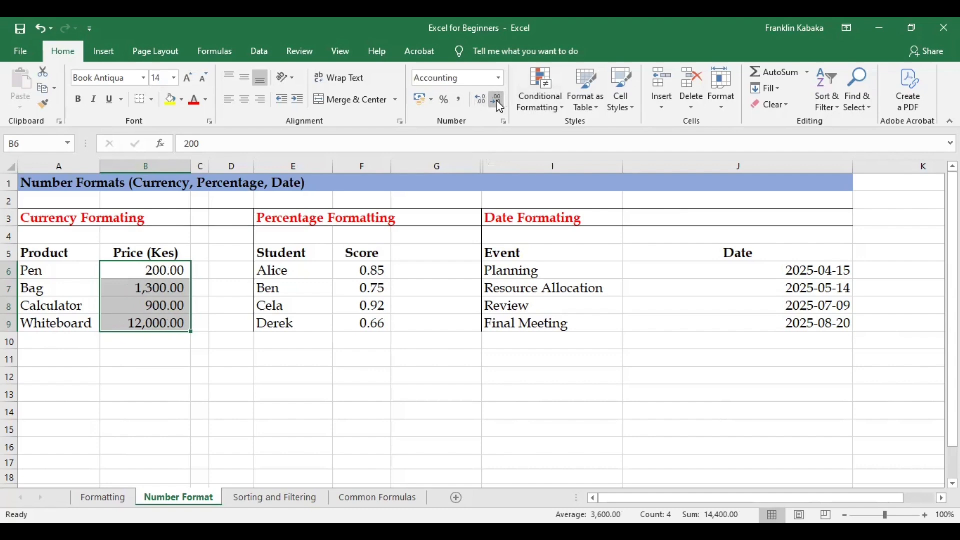
click(499, 105)
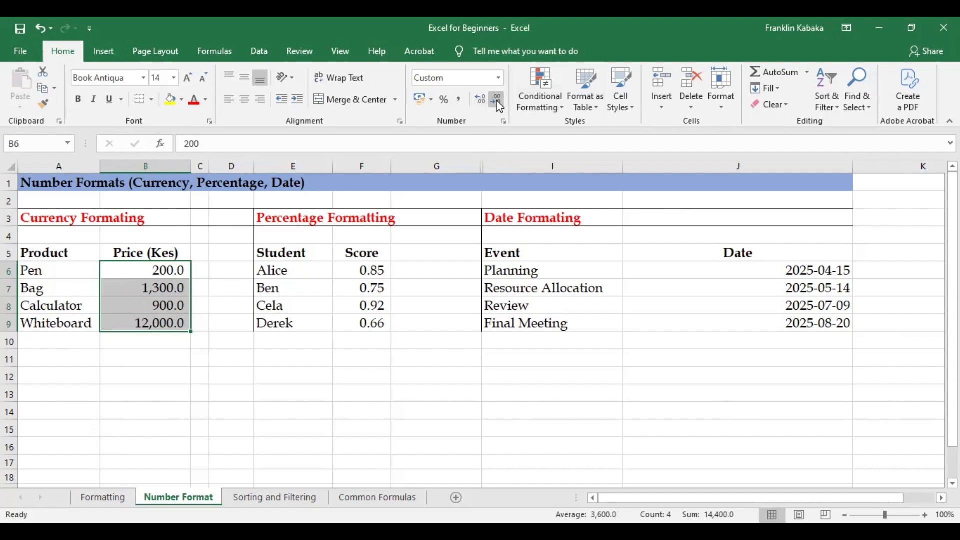
click(499, 105)
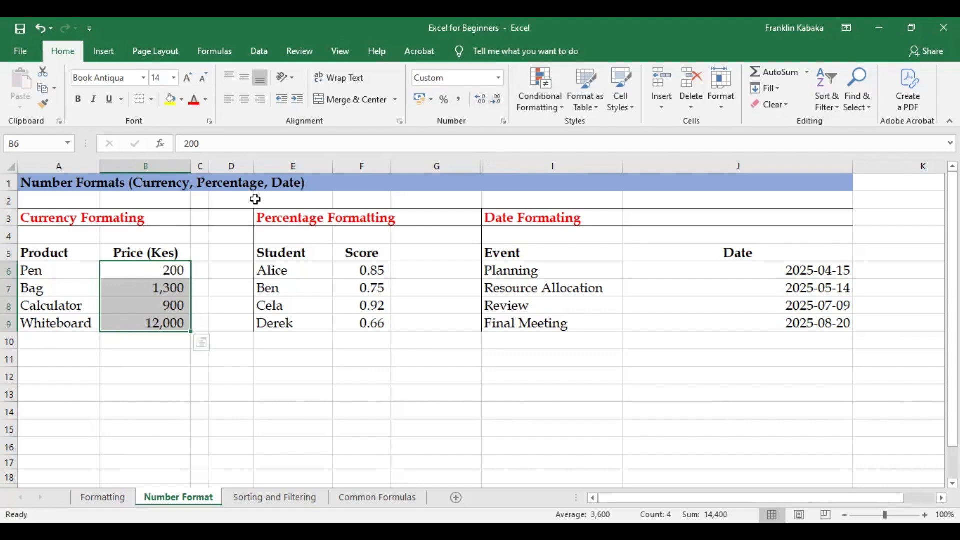
- Reapply the comma style to the prices in B6:B9 to show two decimal places
click(170, 271)
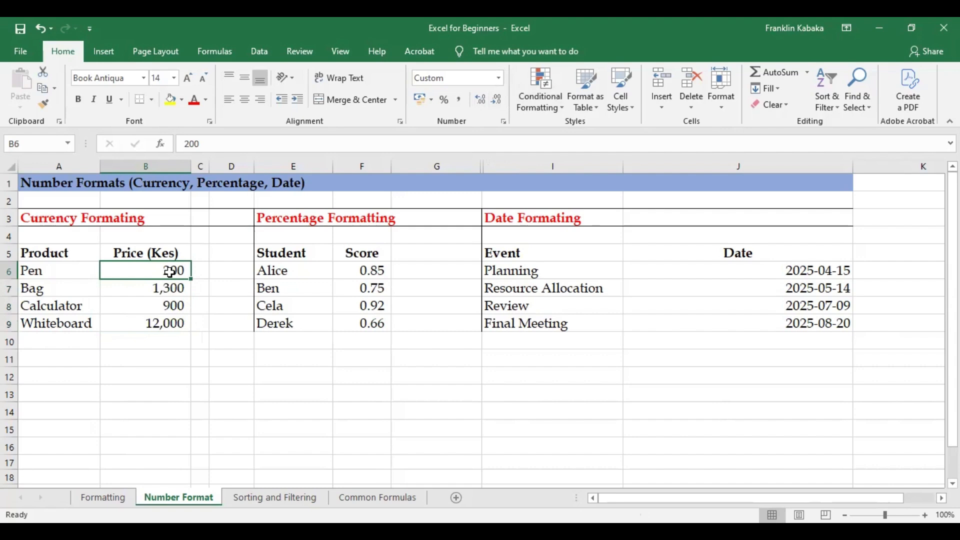
drag(166, 271, 166, 328)
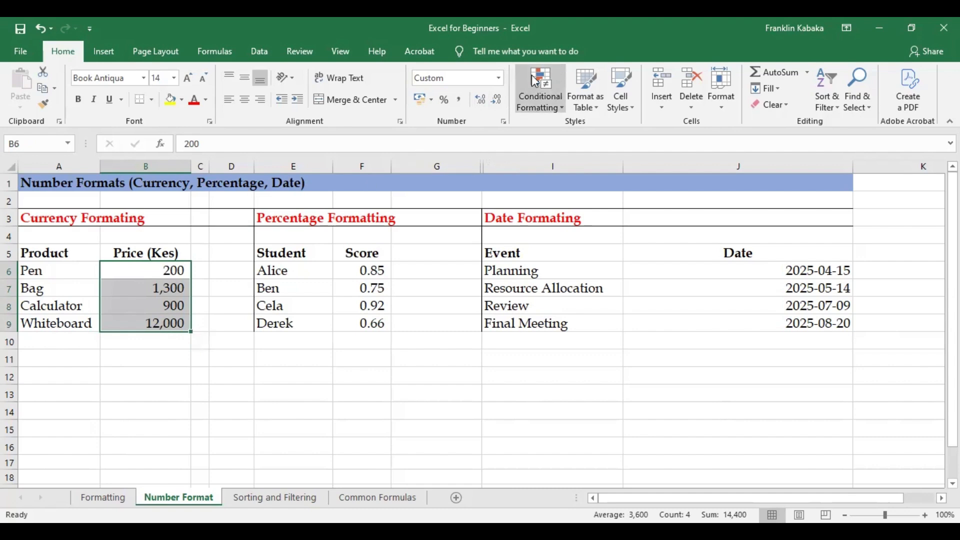
click(460, 100)
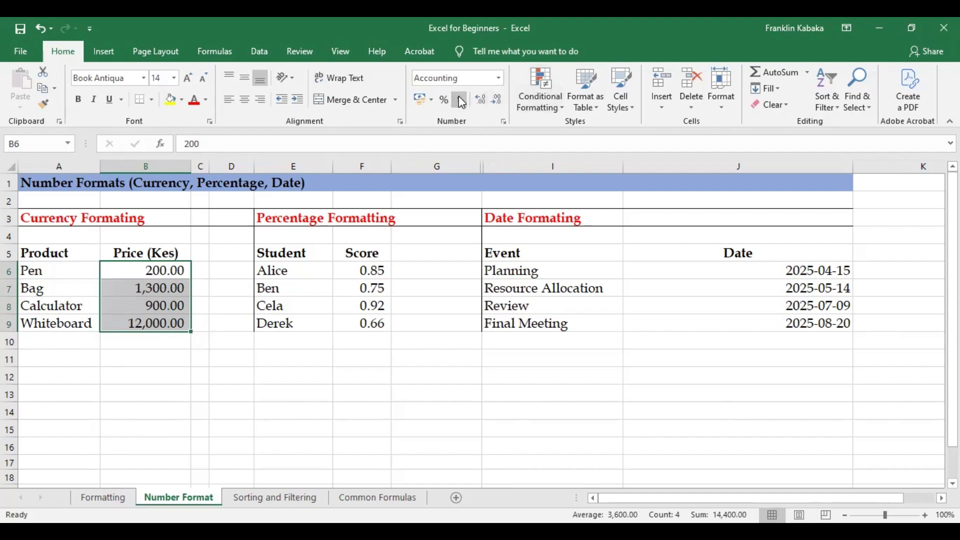
click(158, 291)
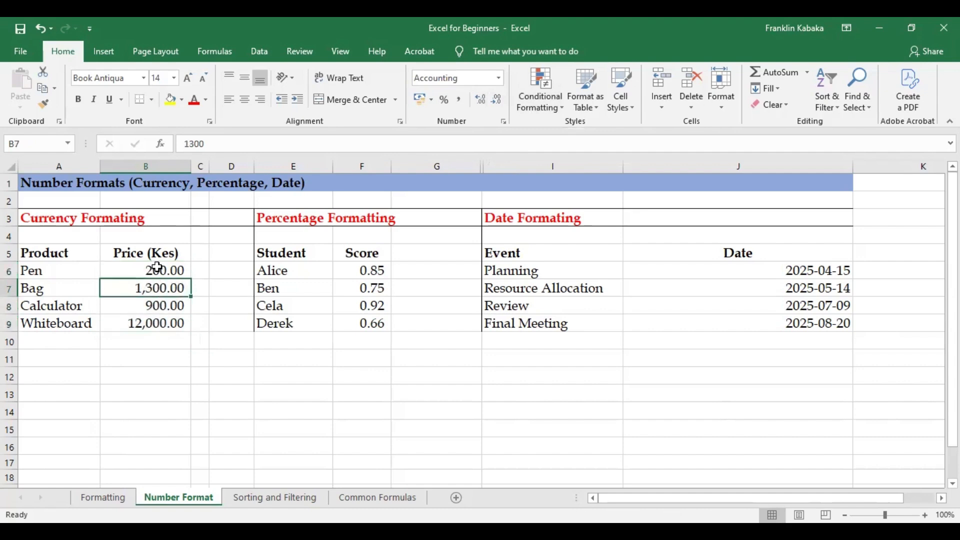
drag(151, 271, 148, 322)
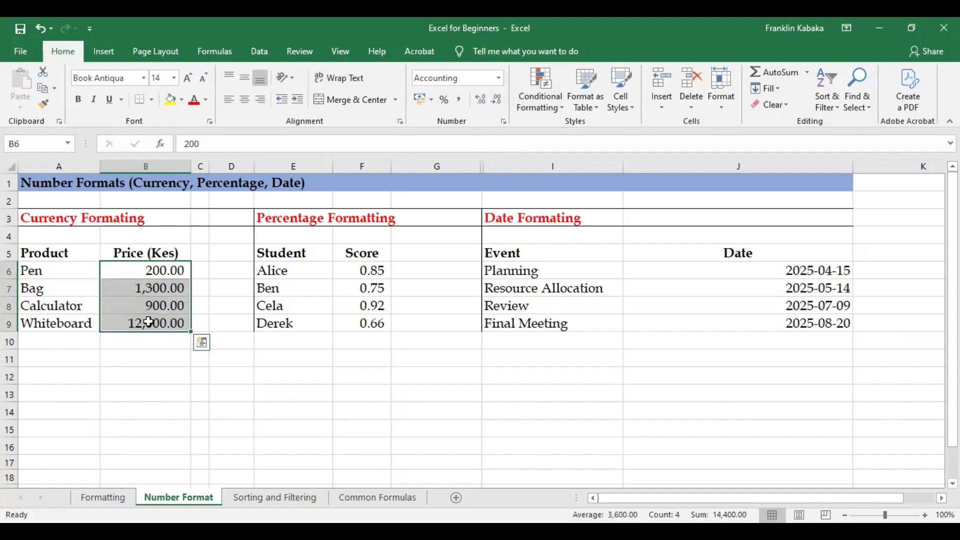
- Format the student scores in F6:F9 of the Percentage Formatting section as percentages without decimals
click(271, 222)
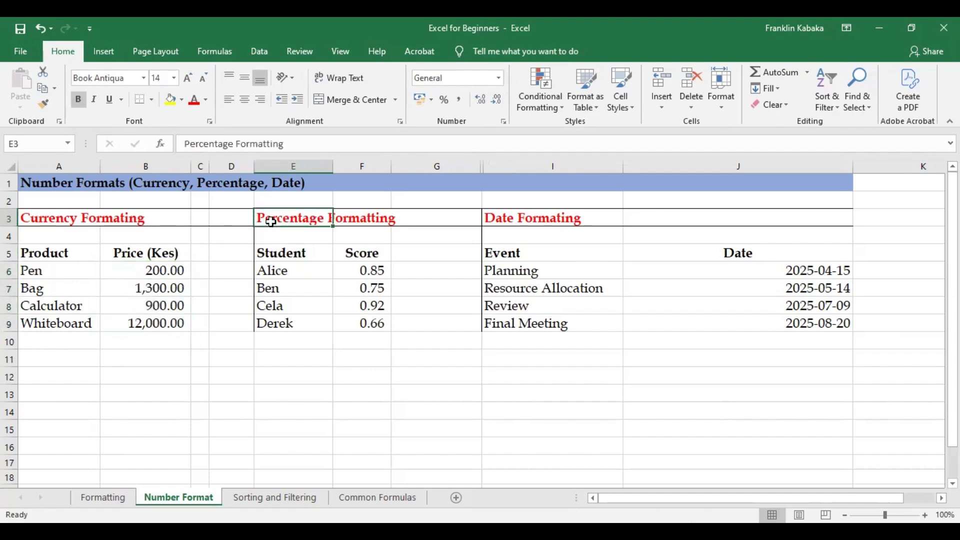
click(373, 269)
click(370, 285)
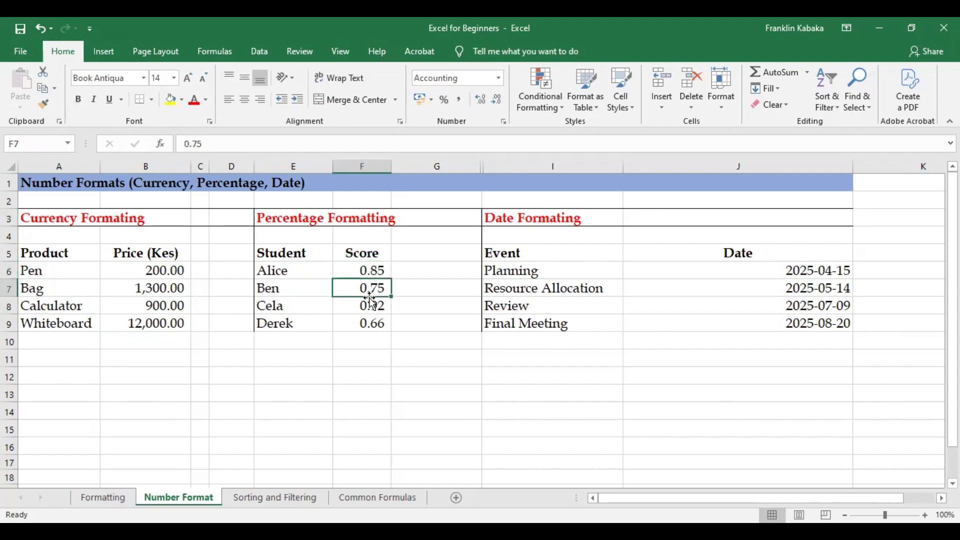
click(370, 305)
click(372, 326)
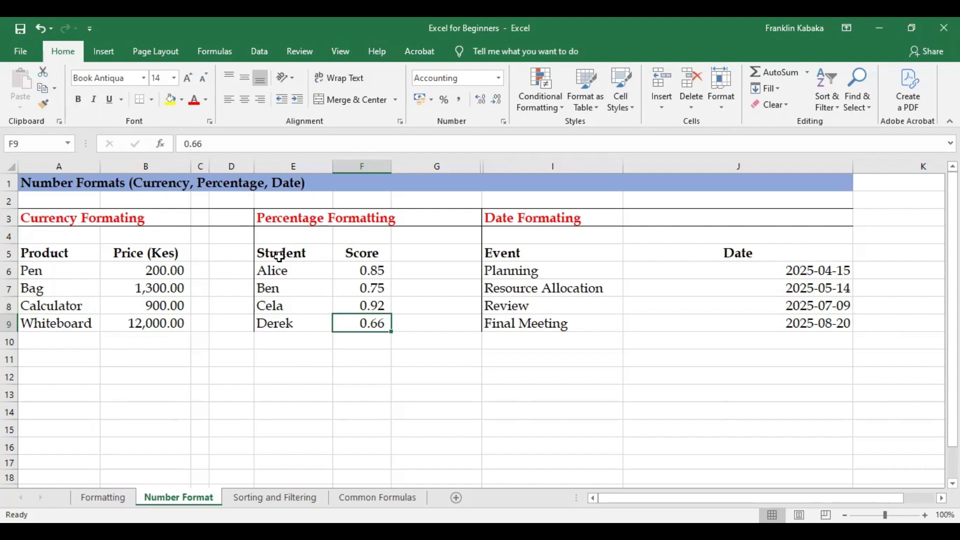
click(364, 272)
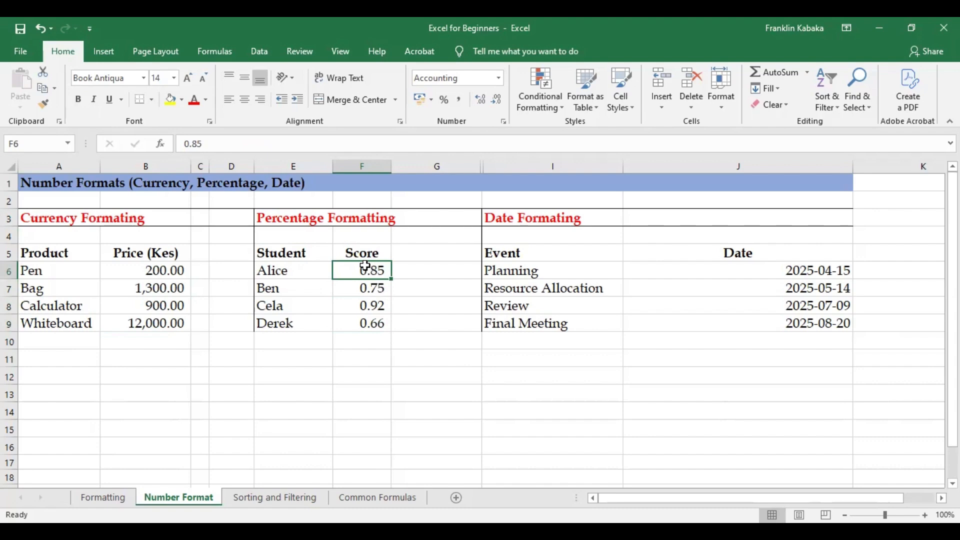
drag(365, 267, 365, 325)
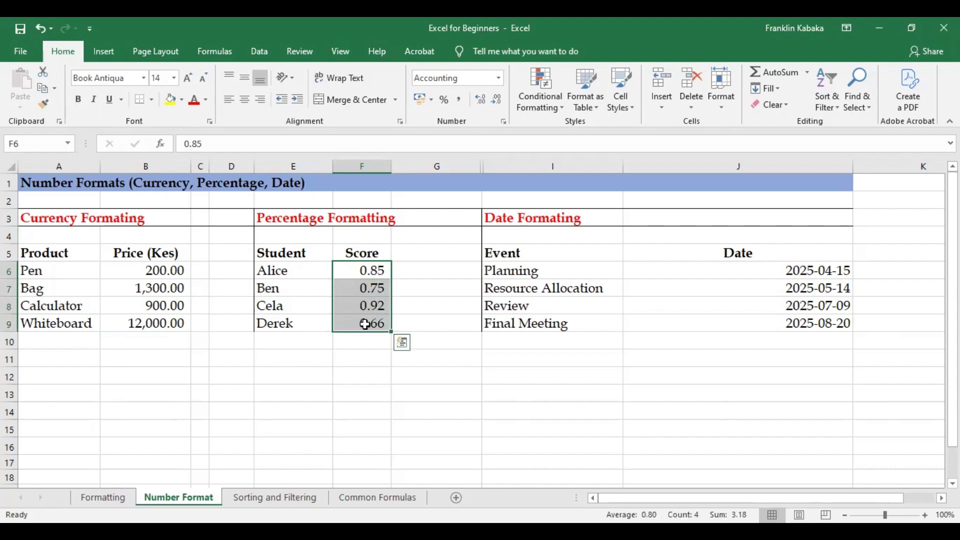
click(444, 101)
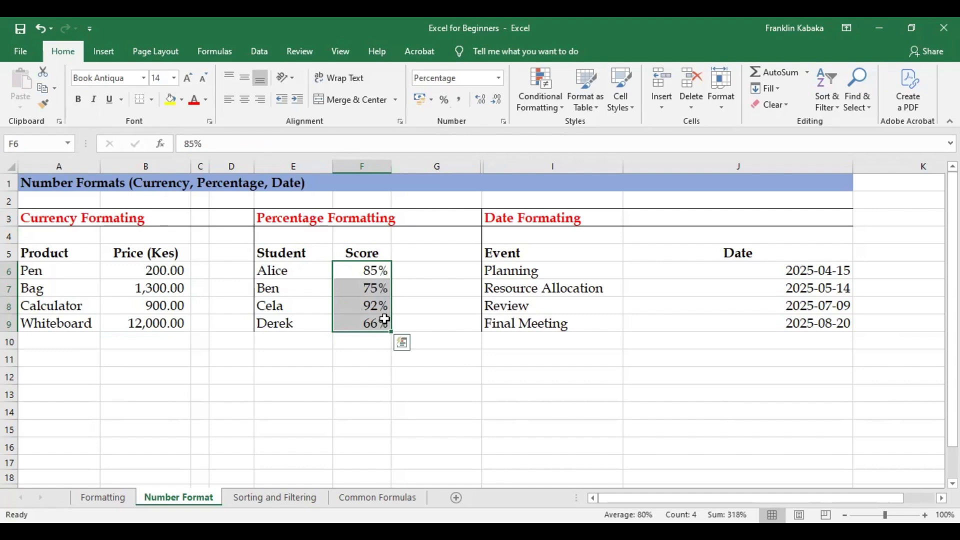
click(358, 325)
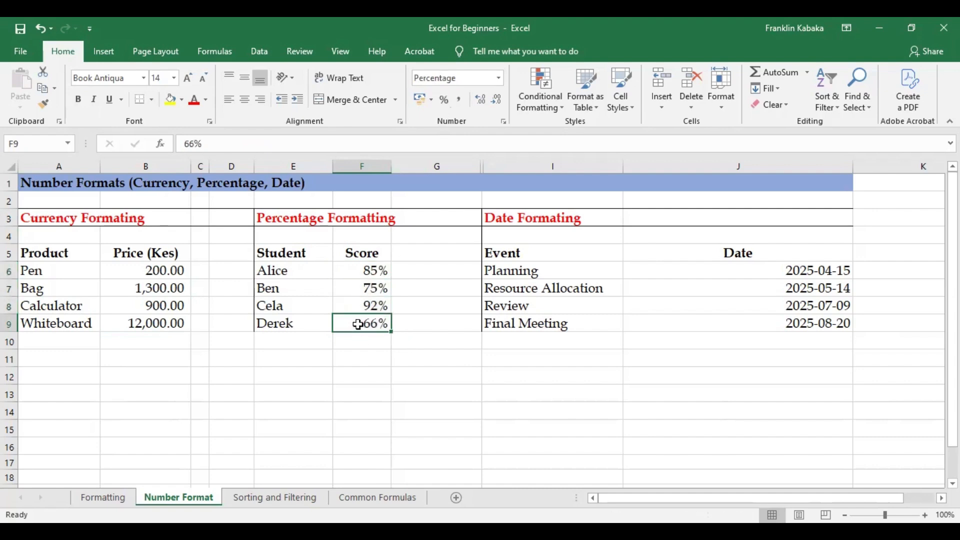
click(366, 289)
click(354, 269)
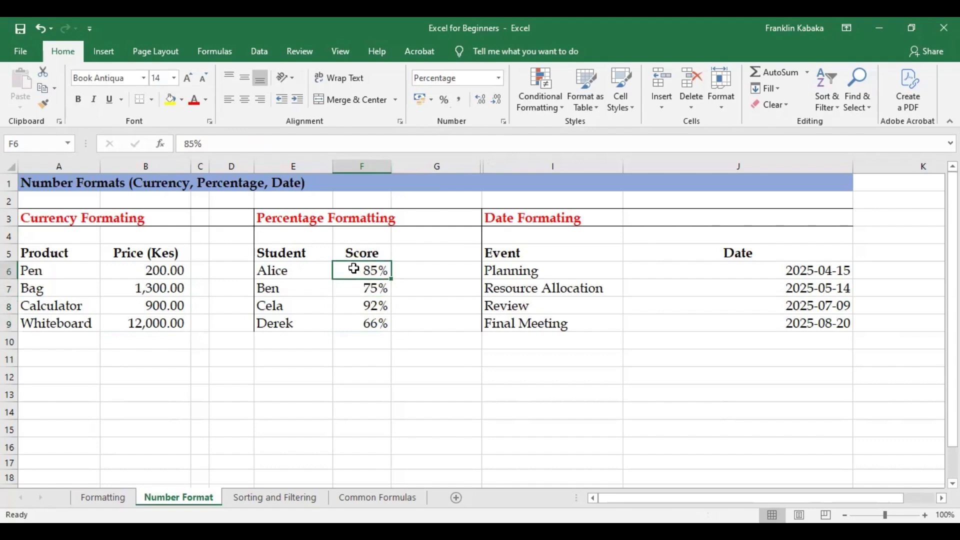
drag(353, 269, 352, 326)
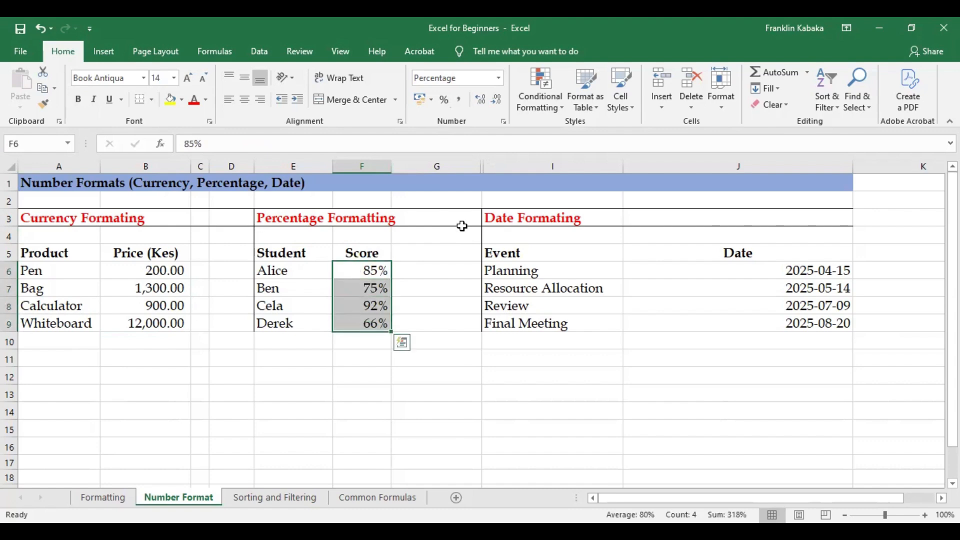
- Change the student scores in F6:F9 to decimal numbers with the comma style
click(459, 100)
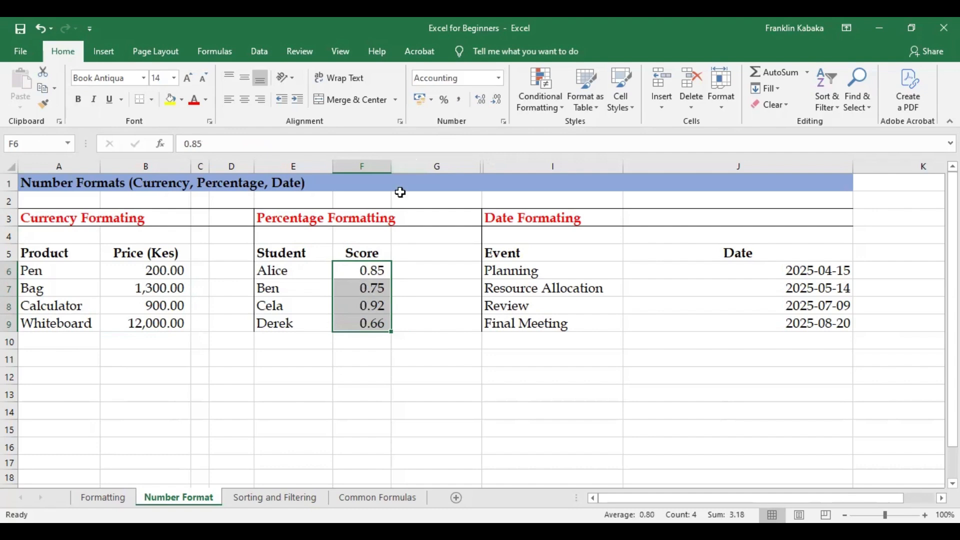
click(374, 323)
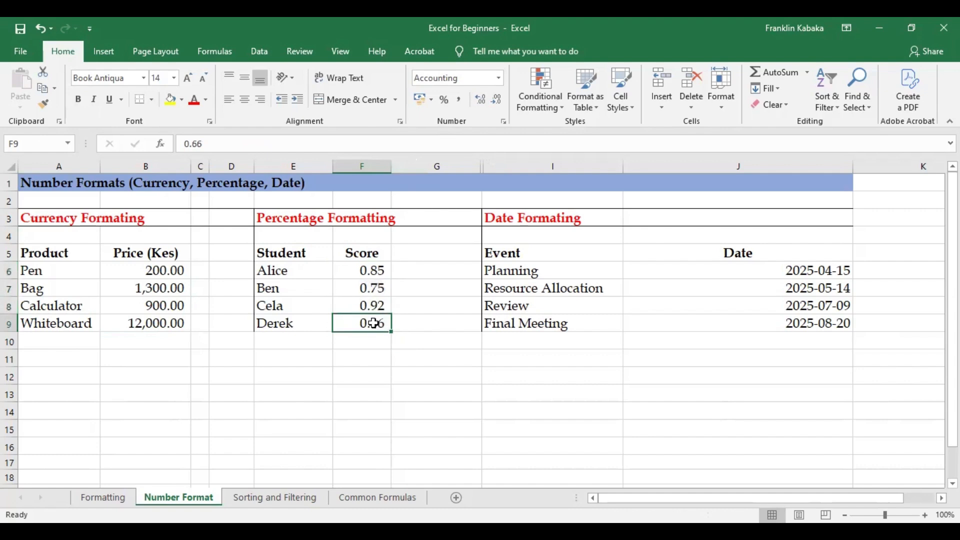
click(371, 268)
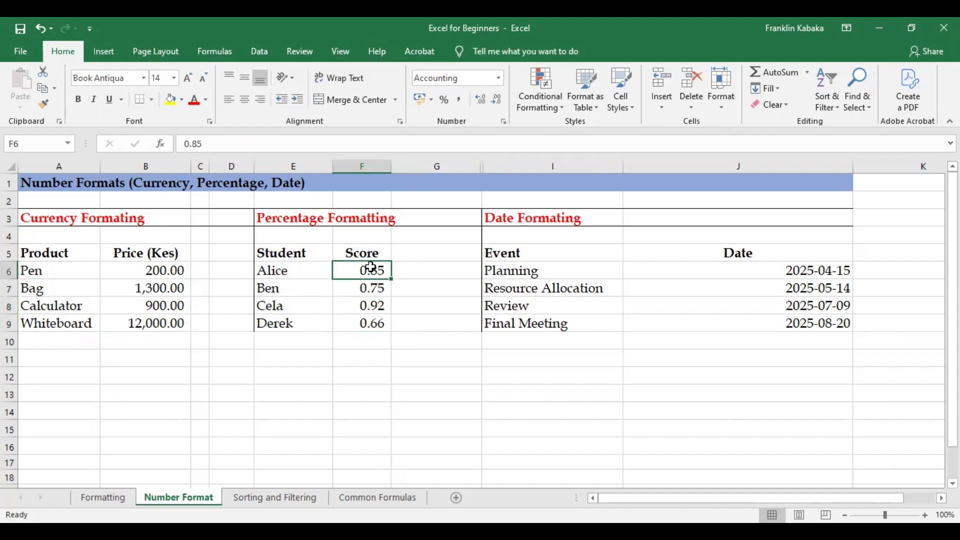
- Reapply the percentage style without decimals to the student scores in F6:F9
drag(370, 267, 369, 324)
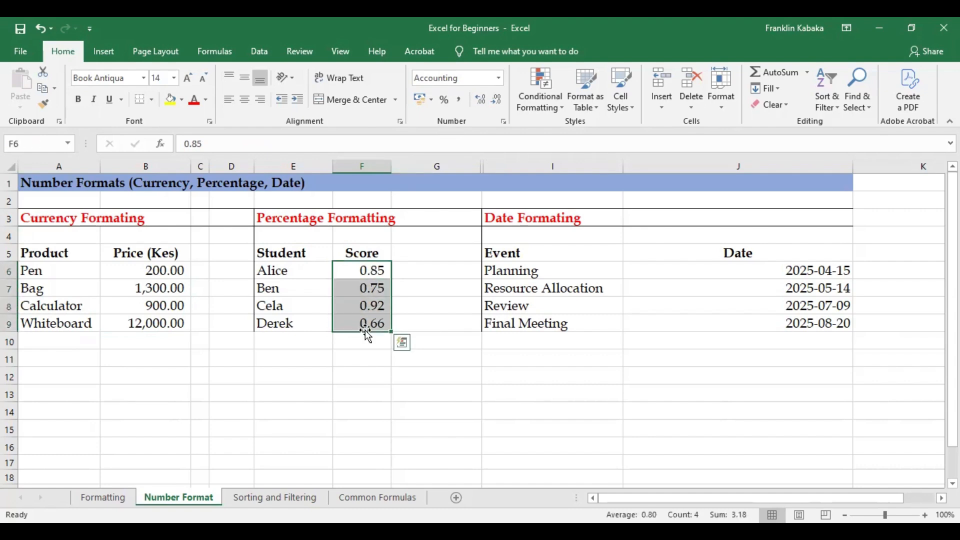
click(444, 107)
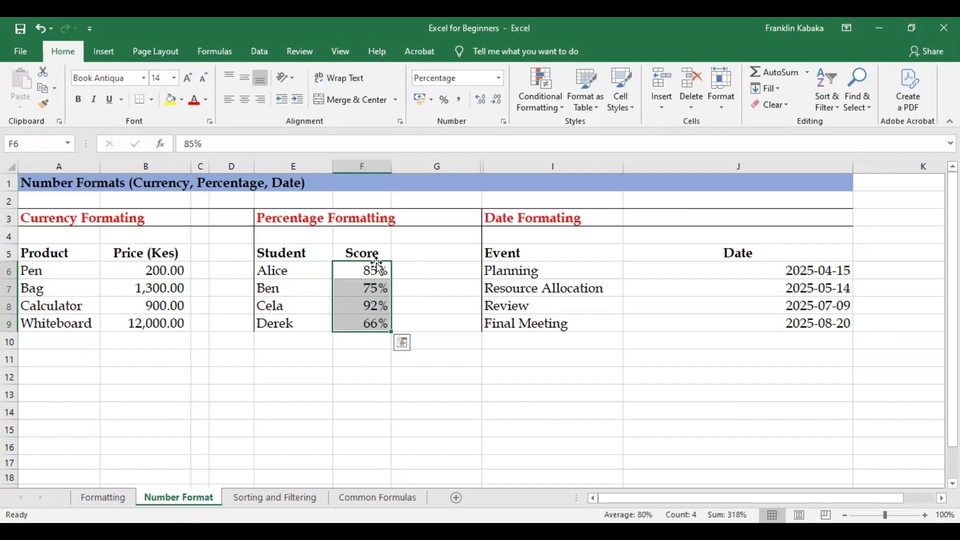
click(424, 261)
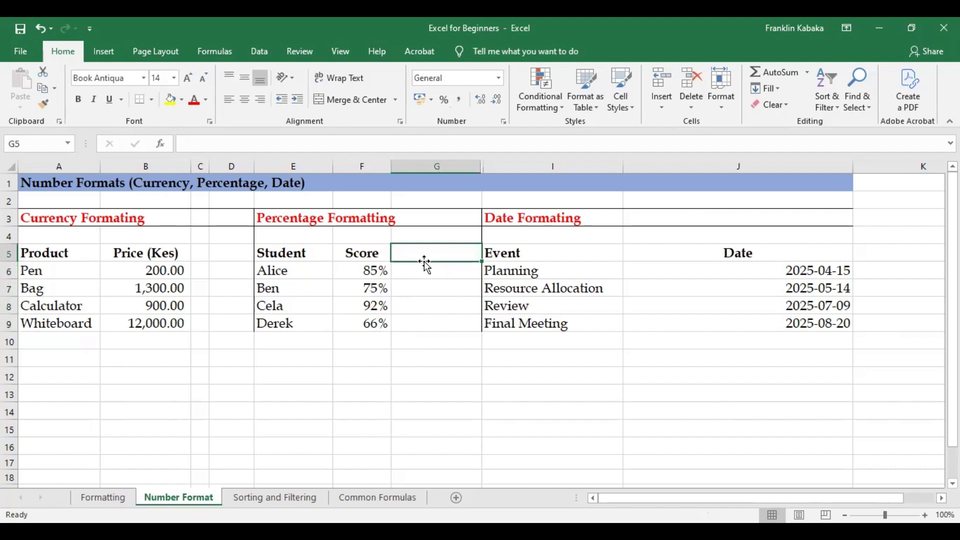
- Format the event dates in J6:J9 of the Date Formating section as Long Date
click(508, 220)
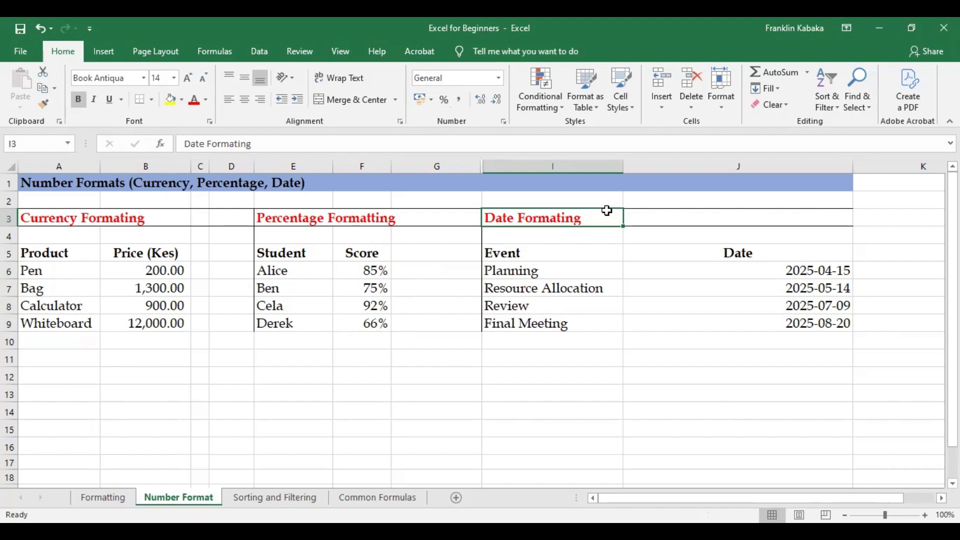
click(514, 254)
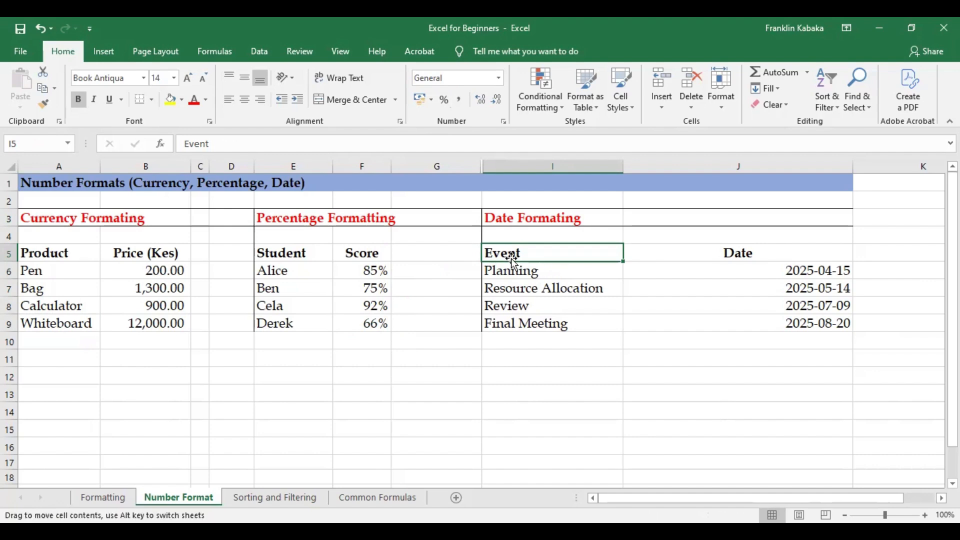
click(709, 257)
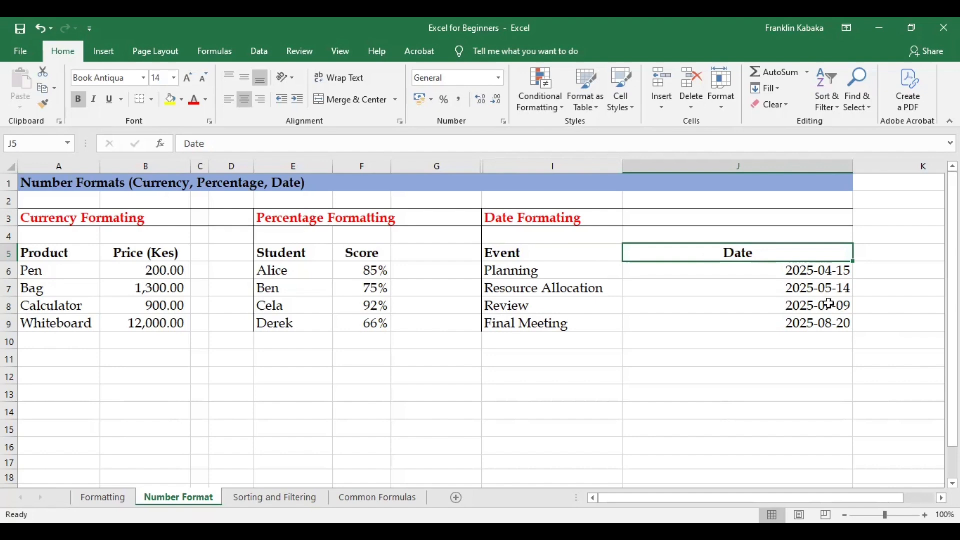
click(774, 270)
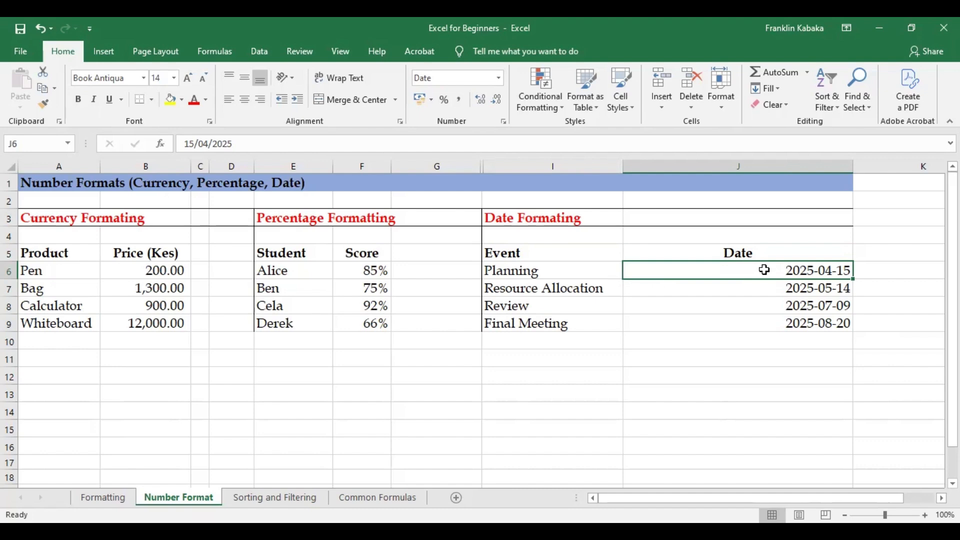
drag(770, 269, 768, 323)
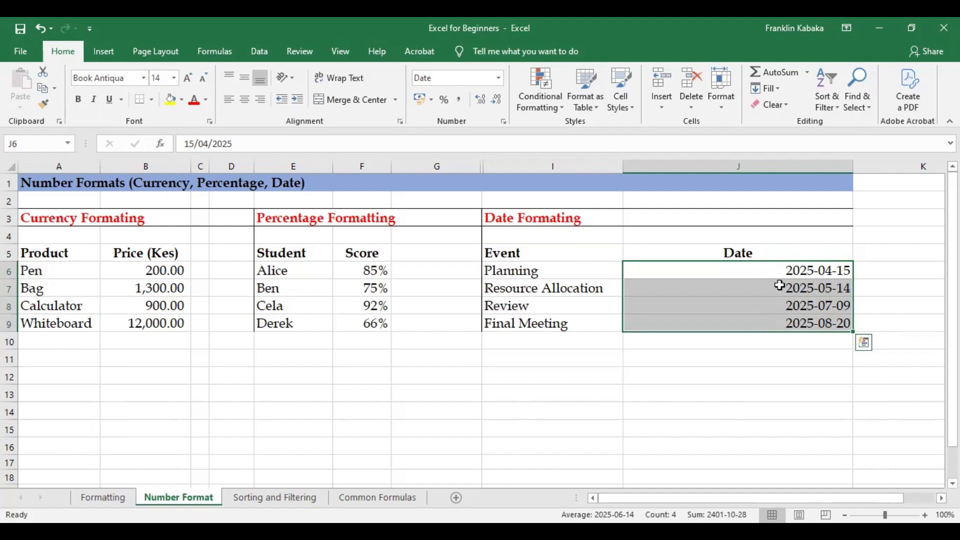
click(499, 78)
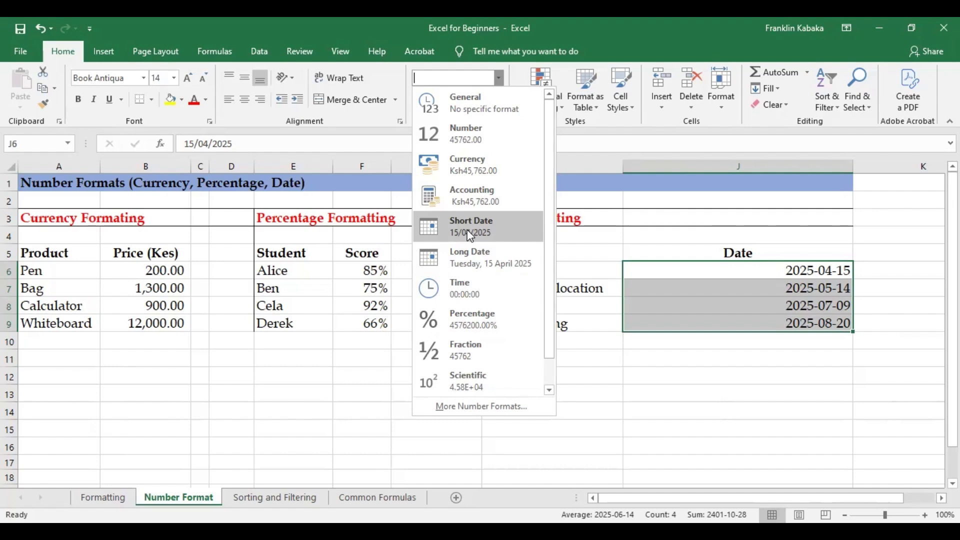
click(476, 254)
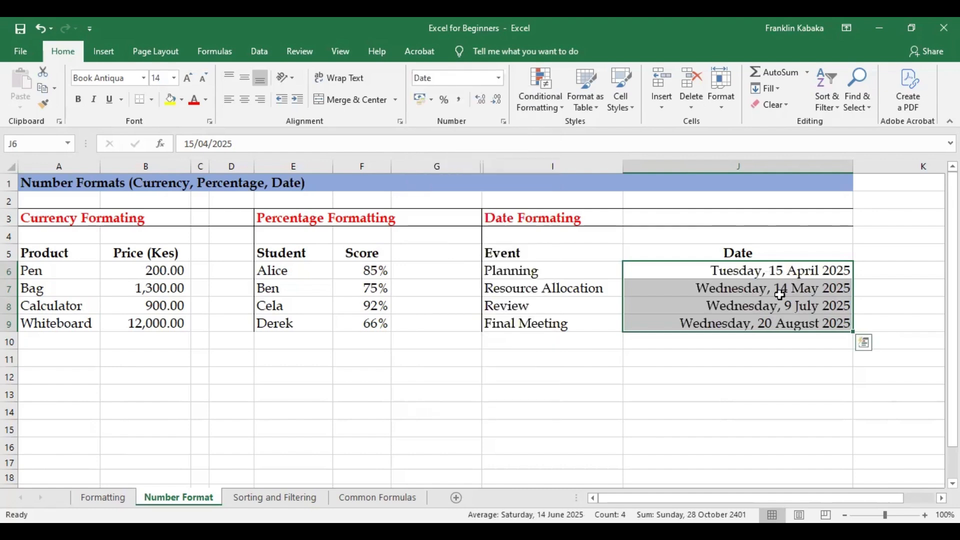
click(767, 303)
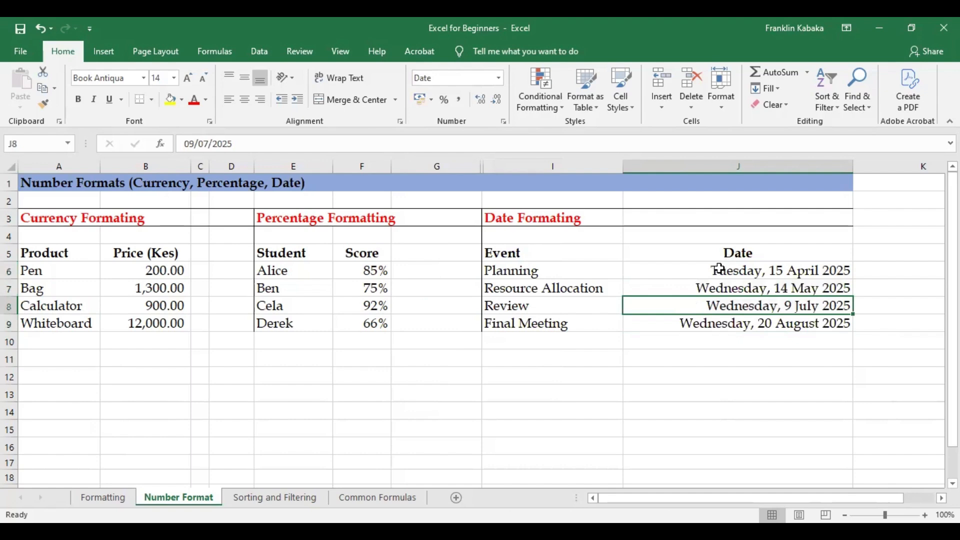
- Format the event dates in J6:J9 with the 14/03/2012 date type
drag(718, 270, 728, 322)
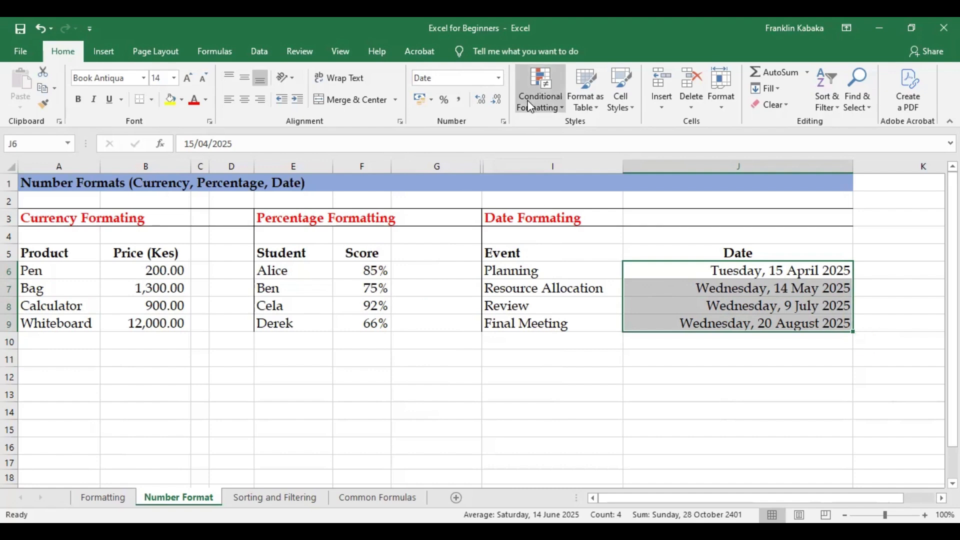
click(499, 78)
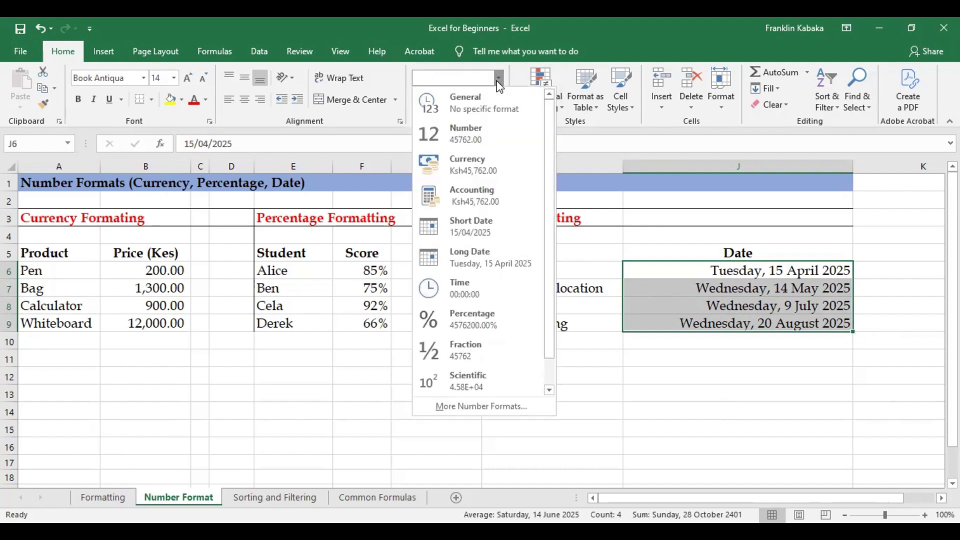
click(478, 406)
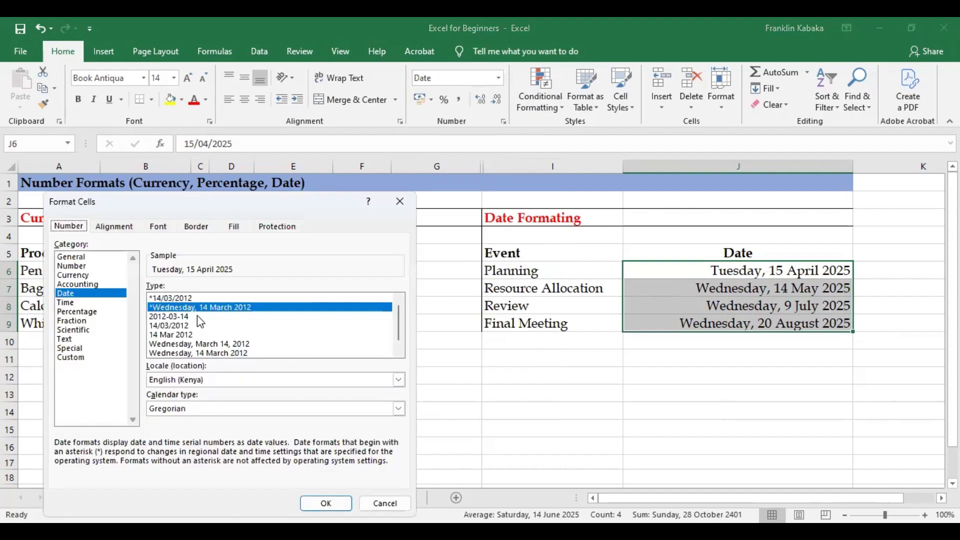
click(173, 326)
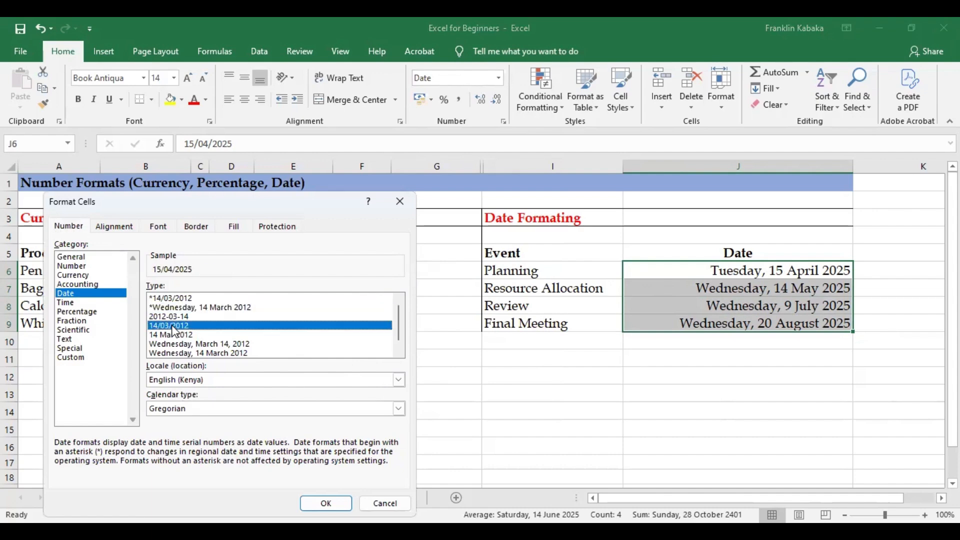
click(321, 505)
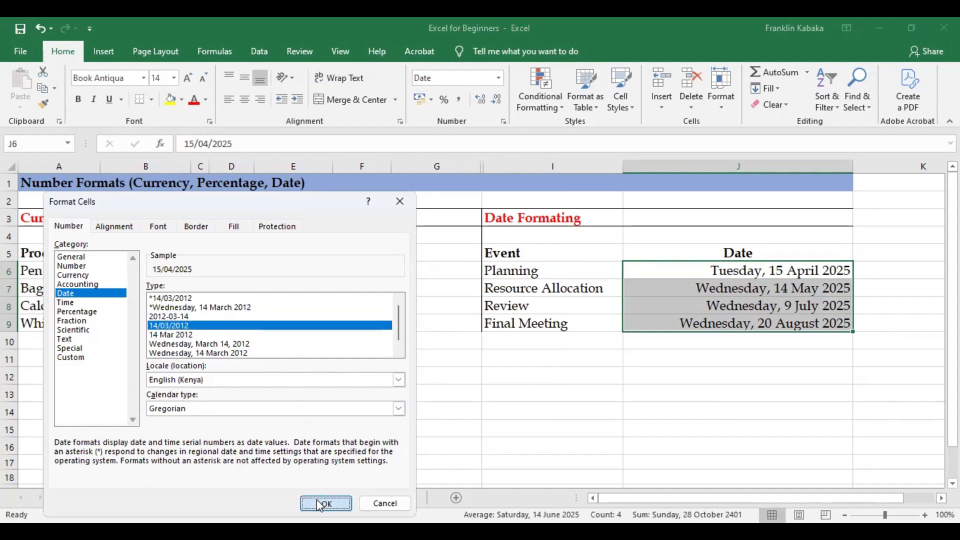
click(805, 322)
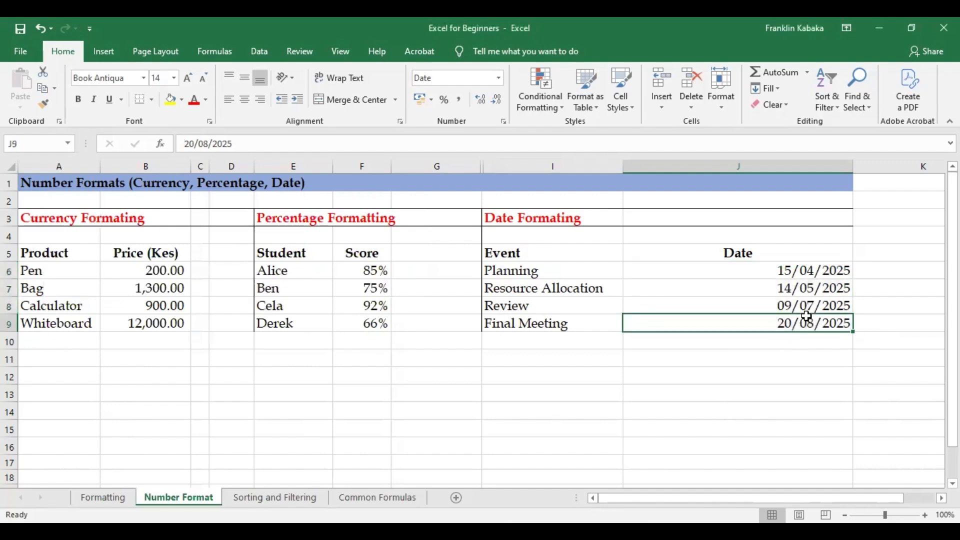
- Change the event dates in J6:J9 to the 14 Mar 2012 date type with abbreviated month names
drag(763, 268, 768, 324)
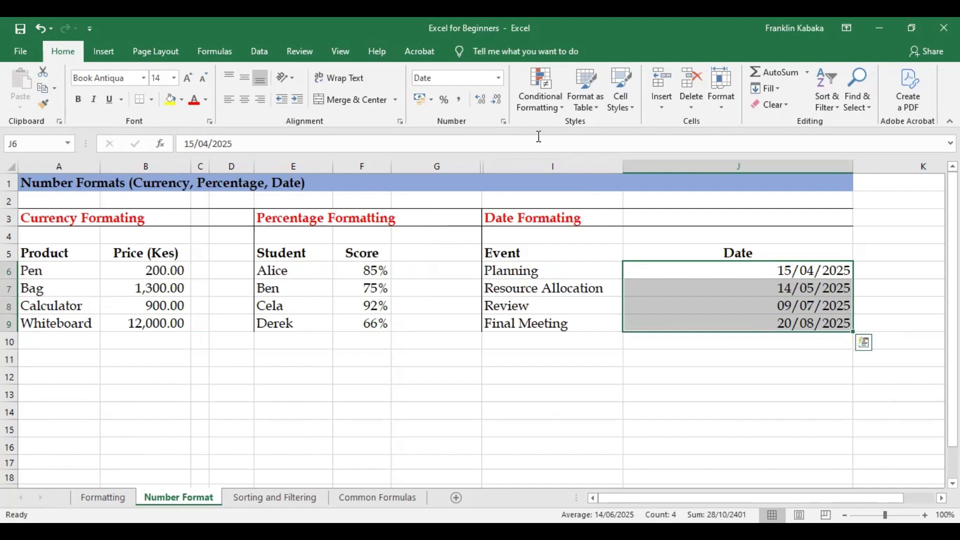
click(498, 78)
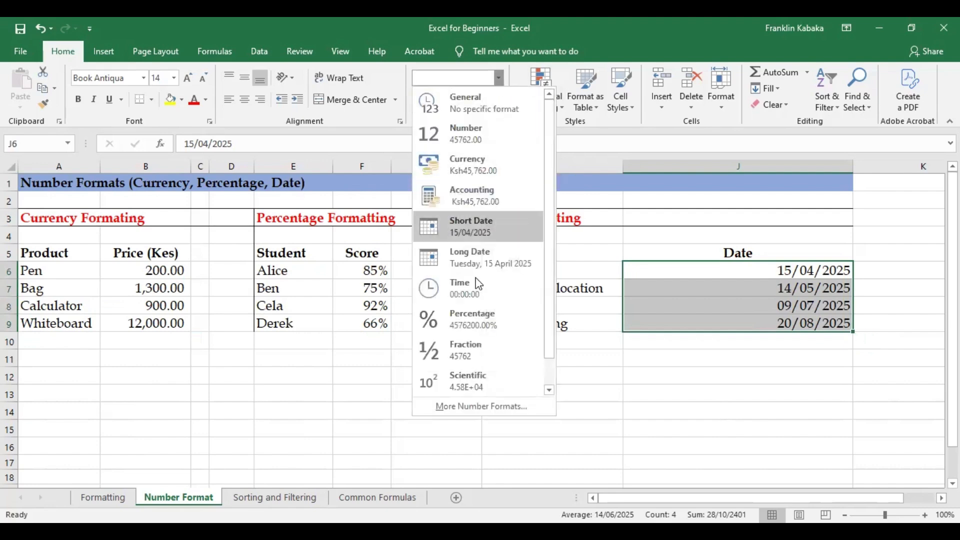
click(464, 405)
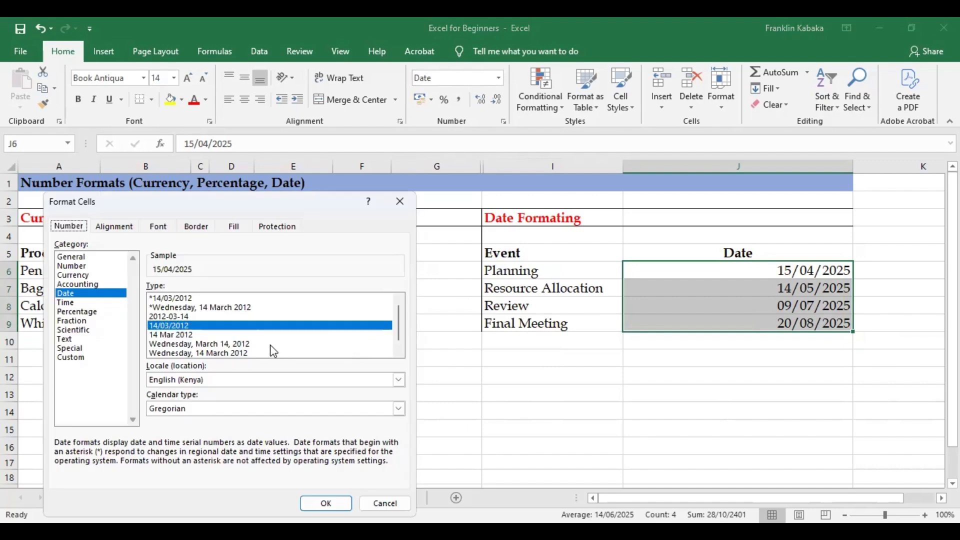
click(165, 335)
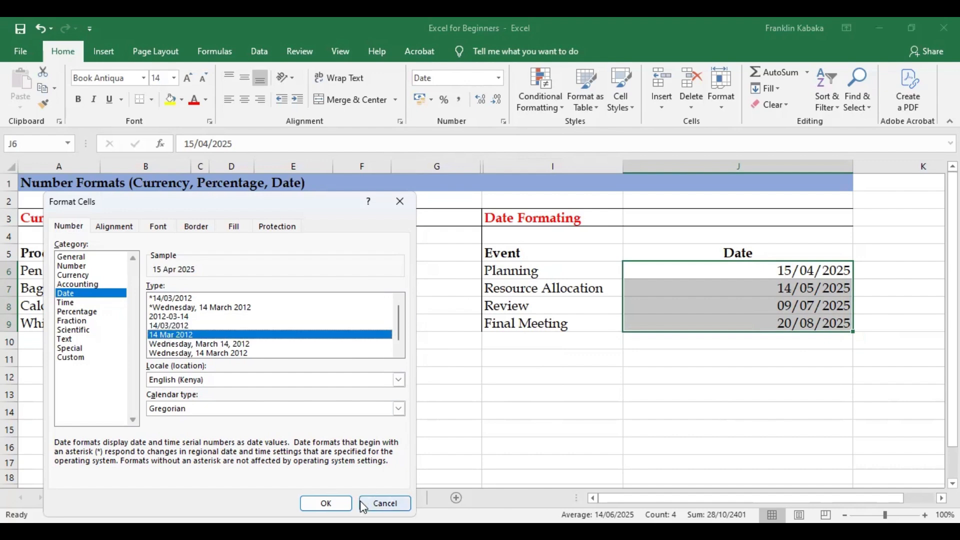
click(330, 504)
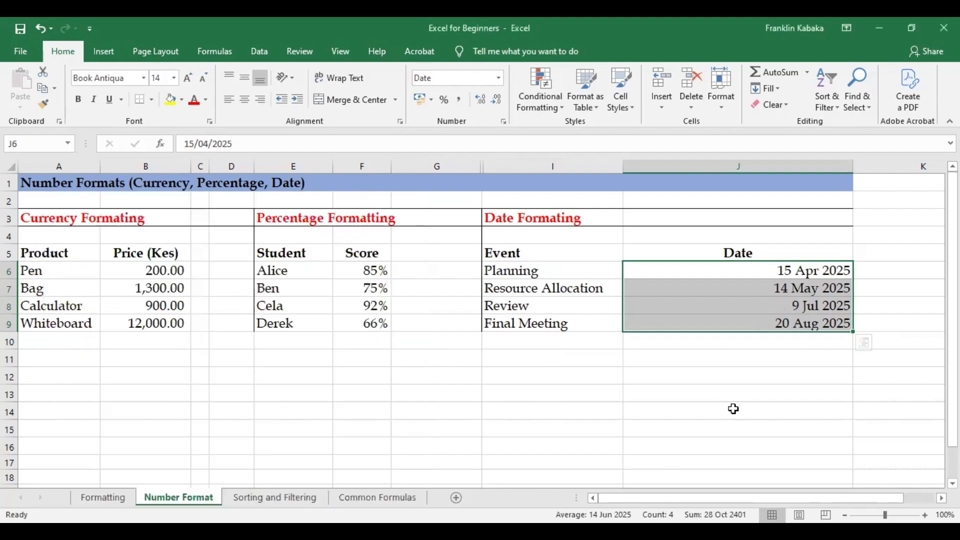
click(772, 322)
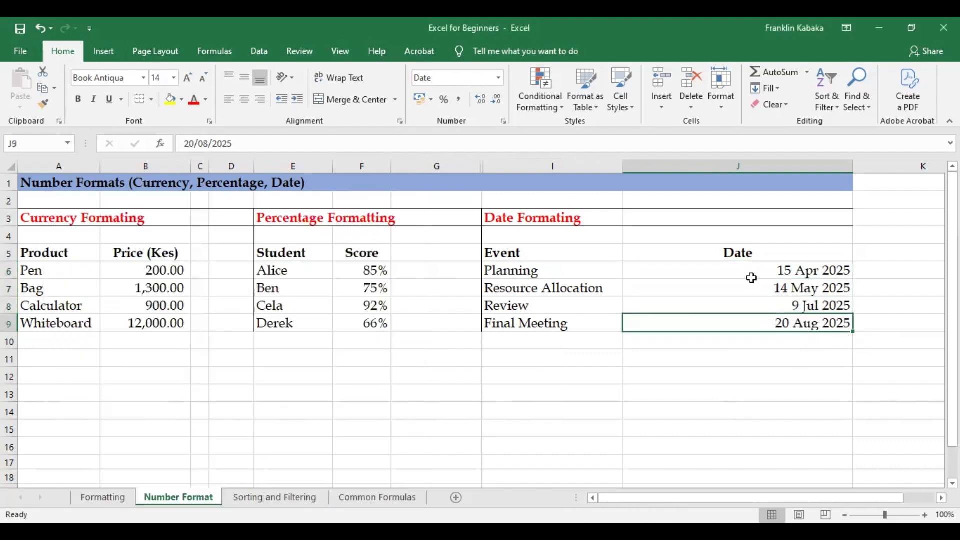
- Set the event dates in J6:J9 to the year-first 2012-03-14 date type
drag(734, 266, 735, 326)
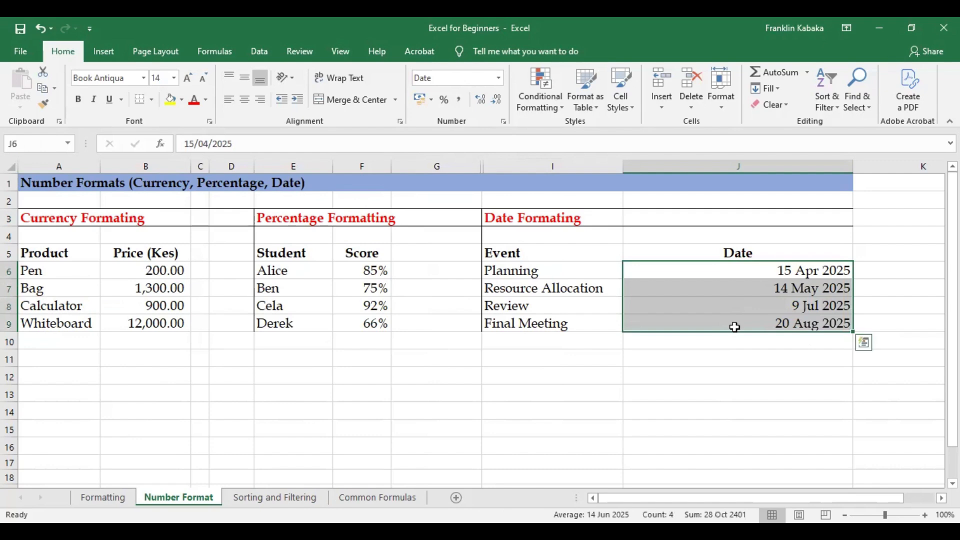
click(499, 78)
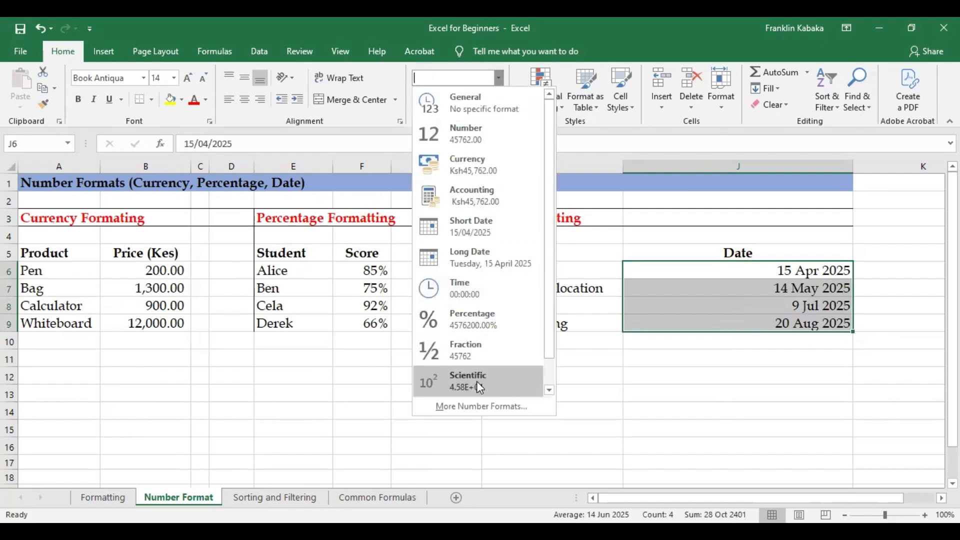
click(468, 406)
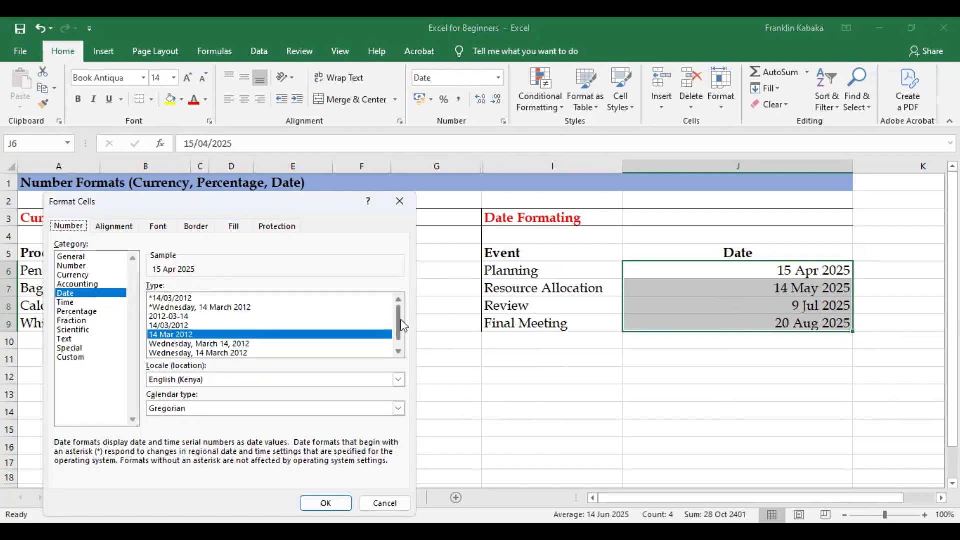
click(398, 352)
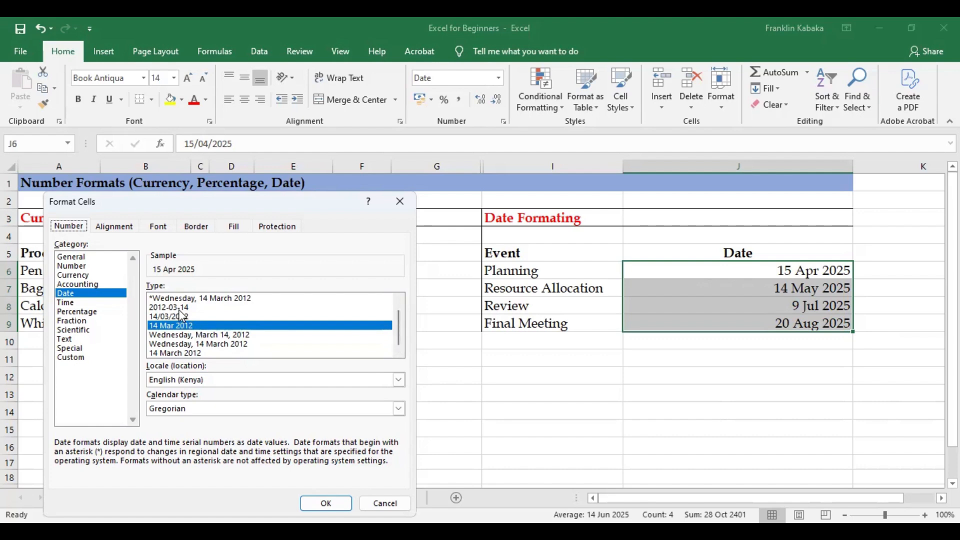
click(175, 307)
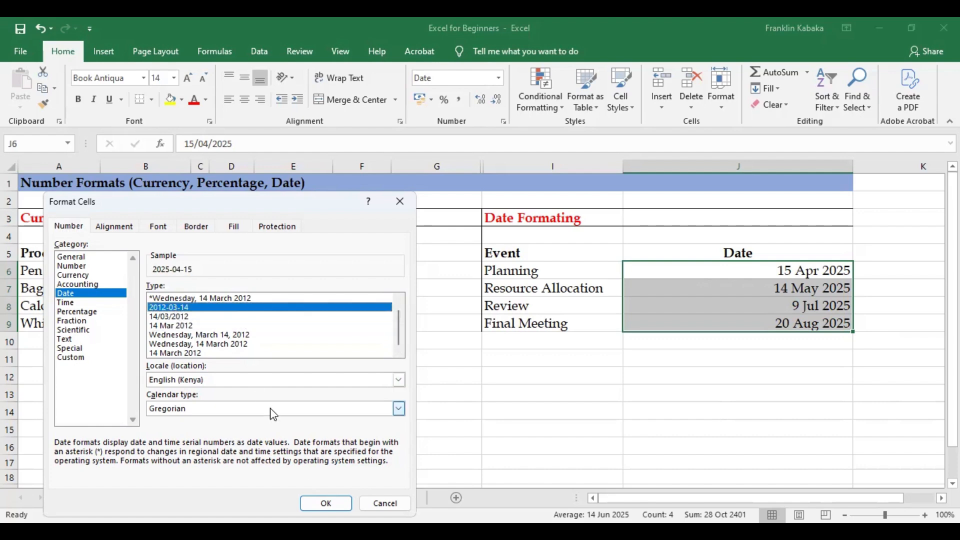
click(326, 503)
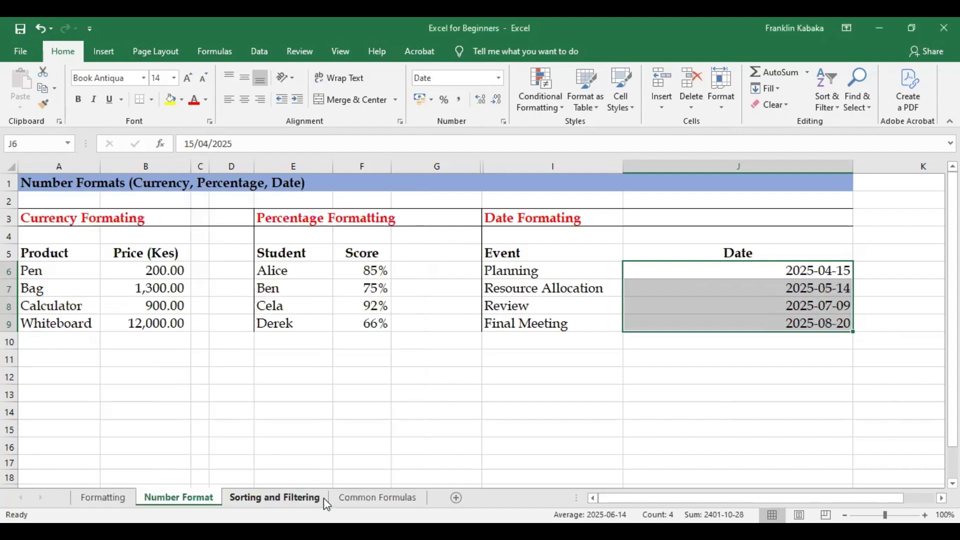
click(751, 319)
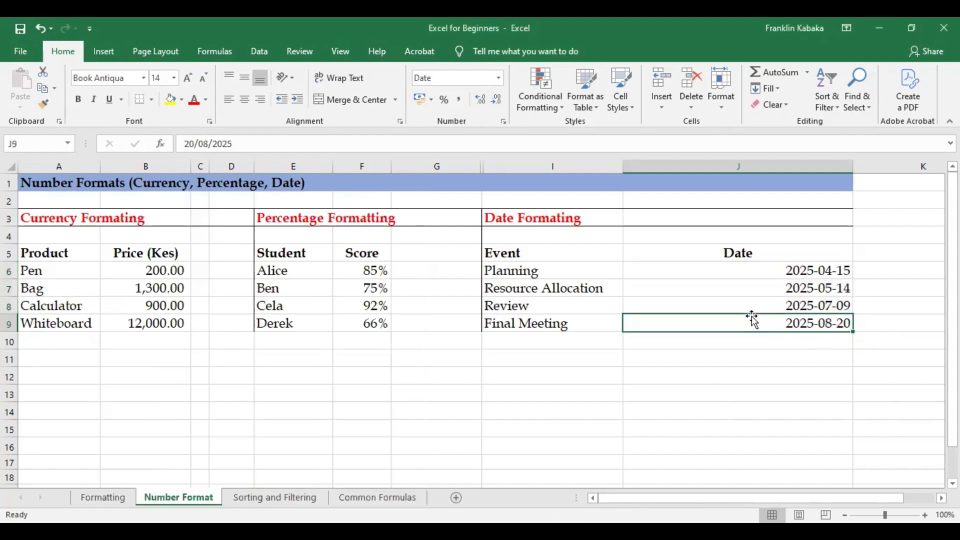
click(767, 268)
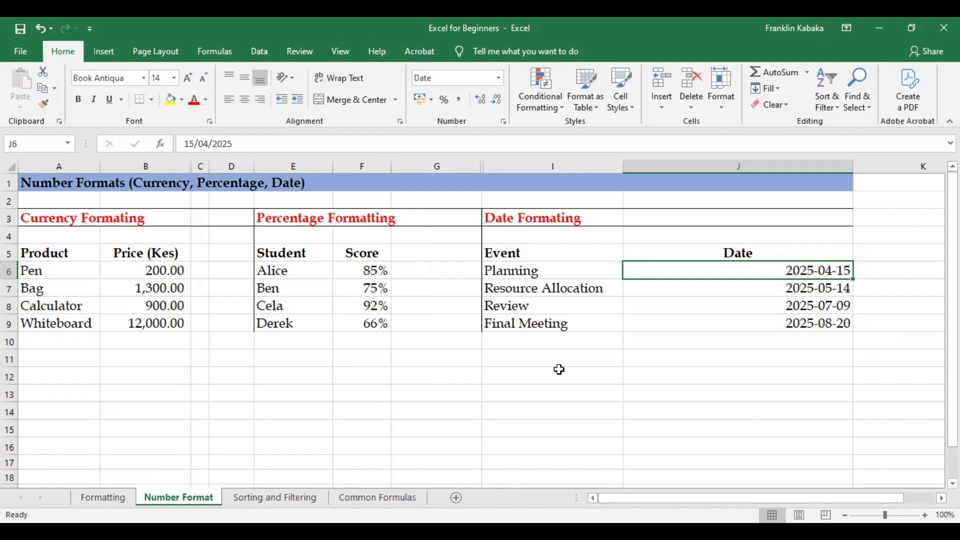
- Switch to the Sorting and Filtering sheet with the employee records
click(271, 498)
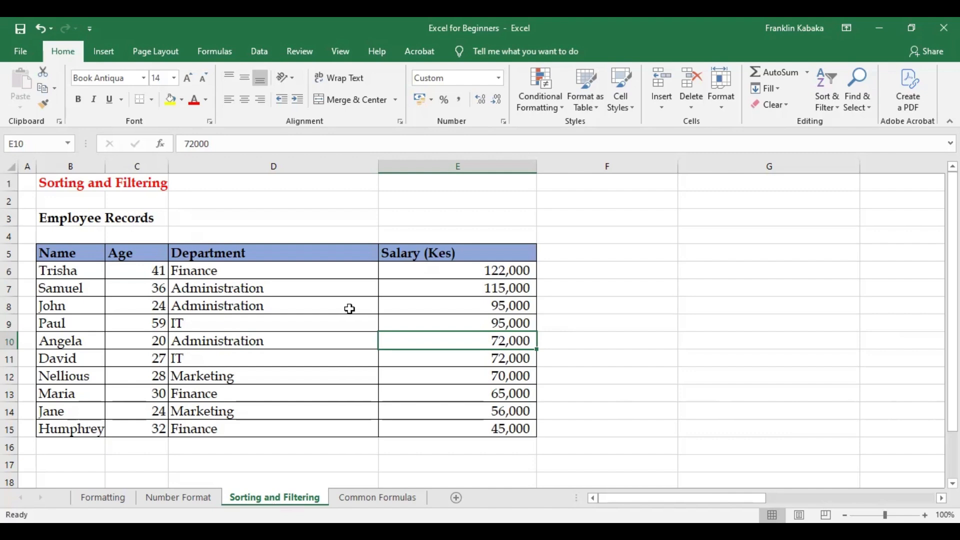
- Examine the Employee Records title and the table's Name, Age, Department and Salary (Kes) column headers
click(62, 250)
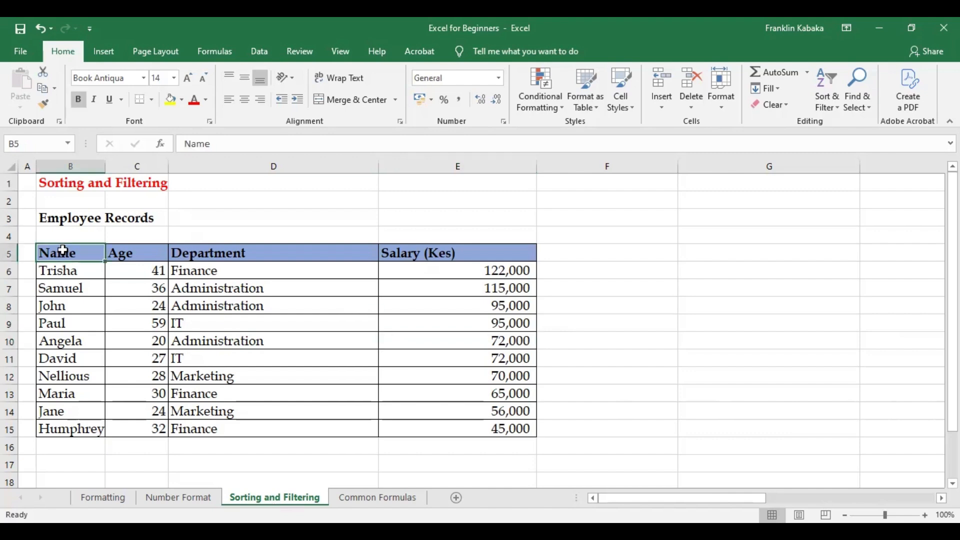
drag(43, 218, 145, 229)
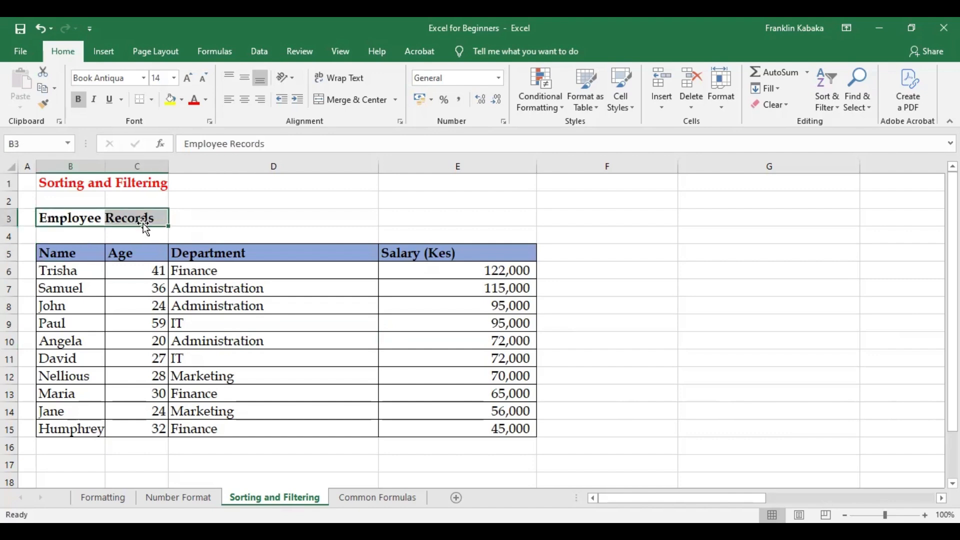
click(60, 253)
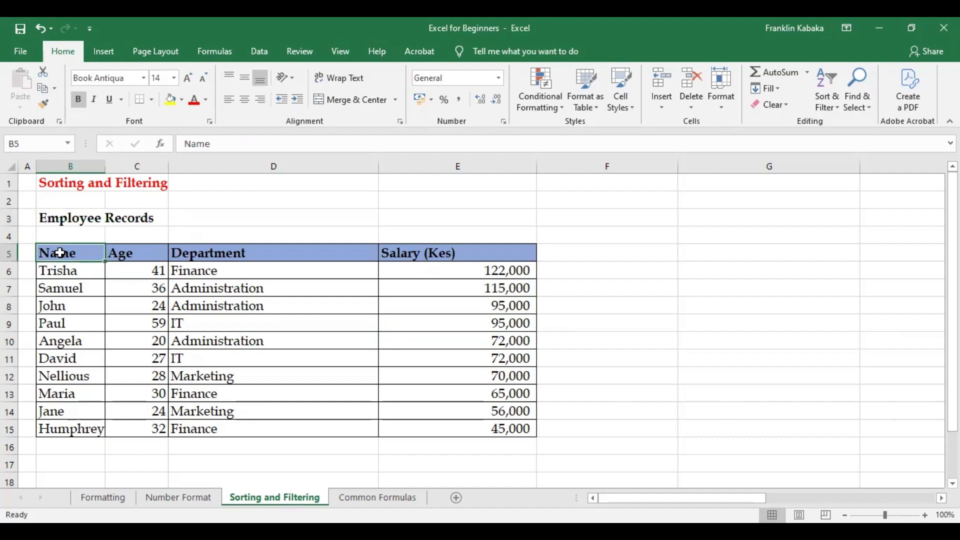
click(143, 254)
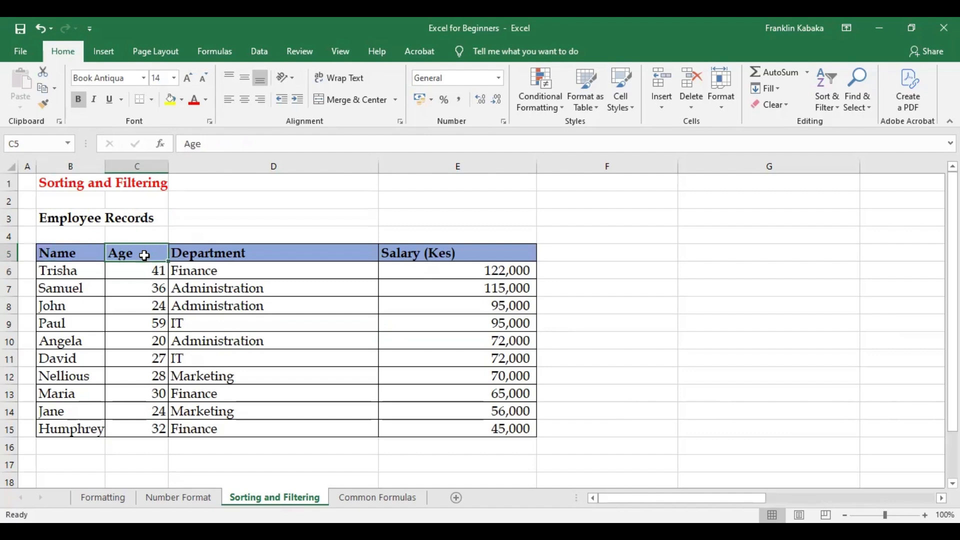
click(231, 258)
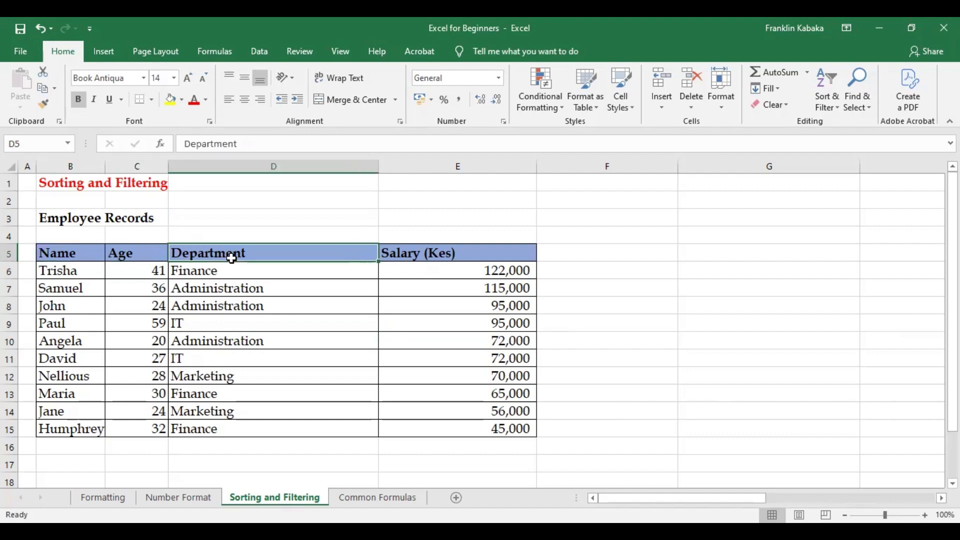
click(467, 258)
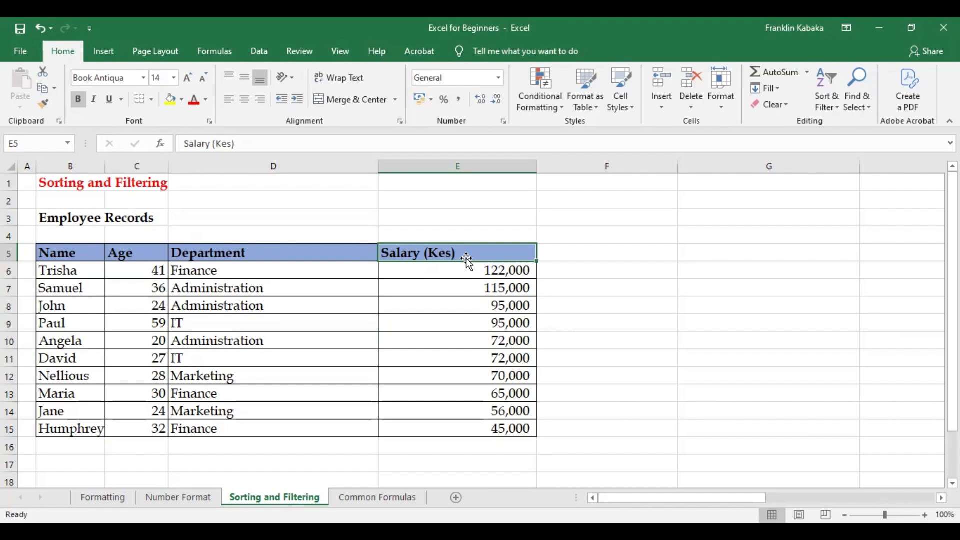
click(265, 300)
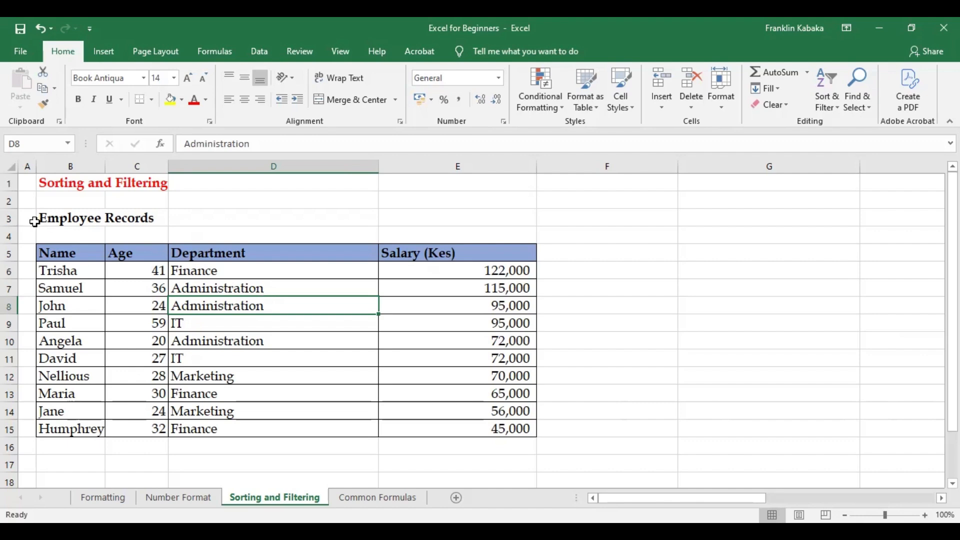
- Select the whole employee table B5:E15 including its headers and look over the available sort and filter options
click(74, 253)
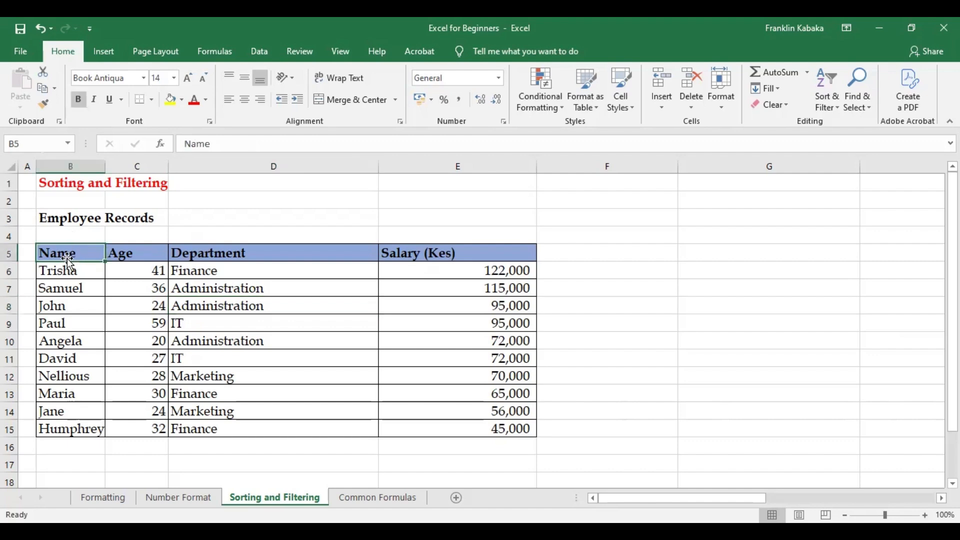
drag(72, 254, 487, 431)
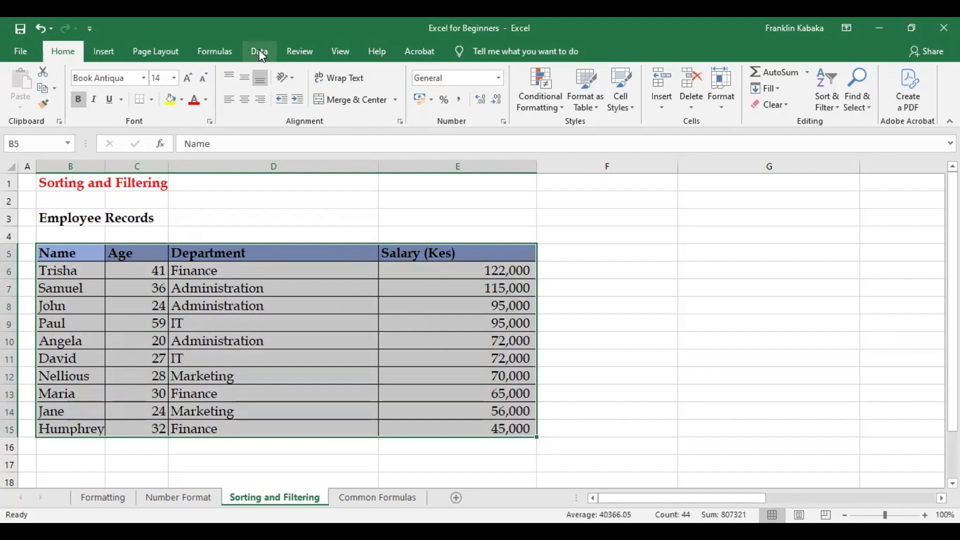
click(259, 51)
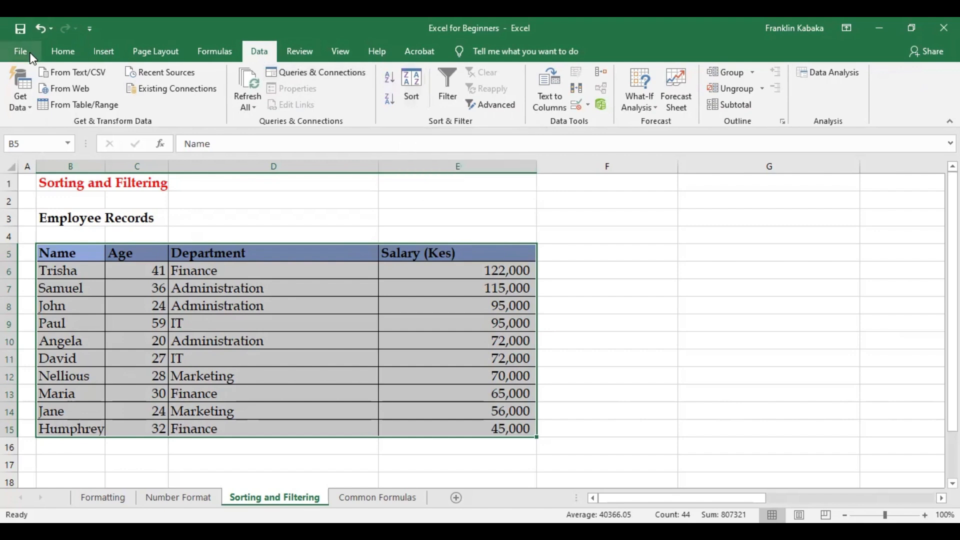
click(64, 49)
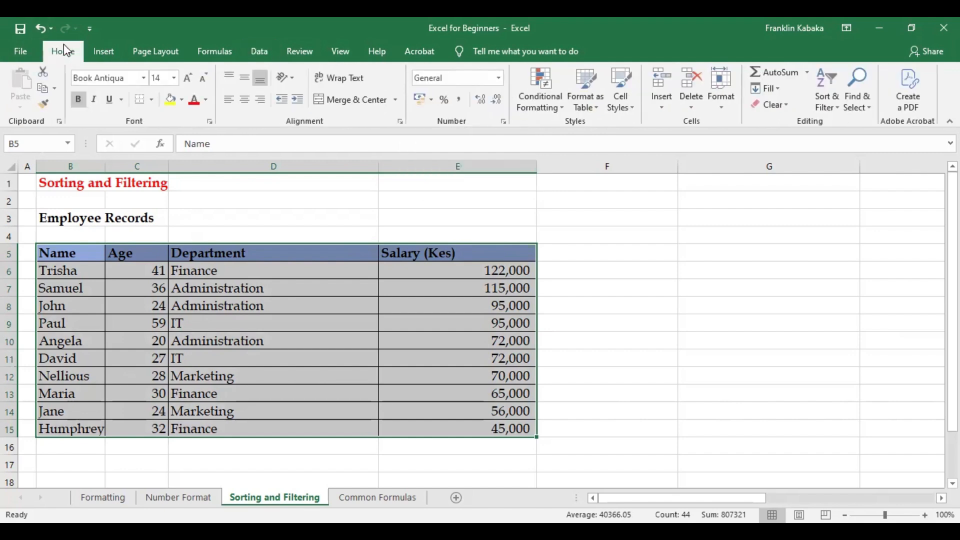
click(837, 107)
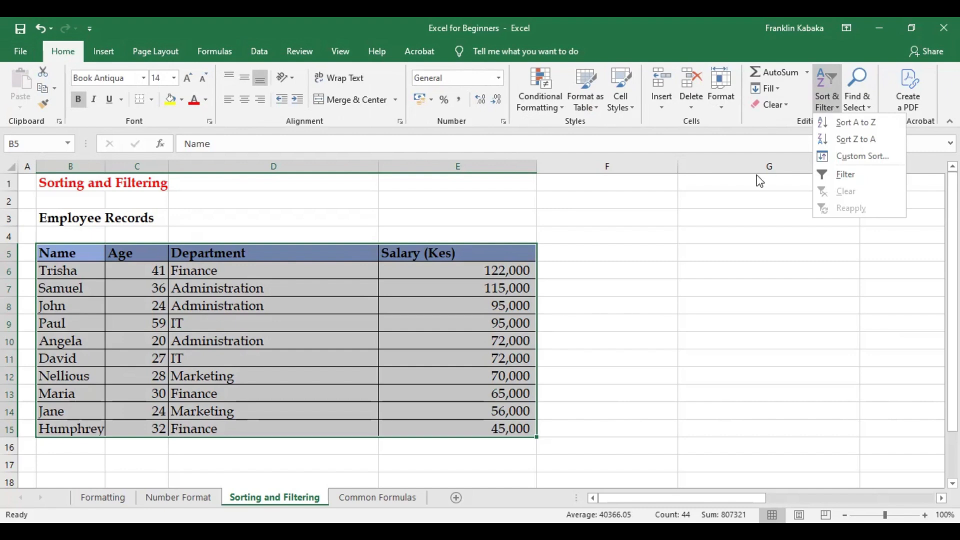
click(702, 219)
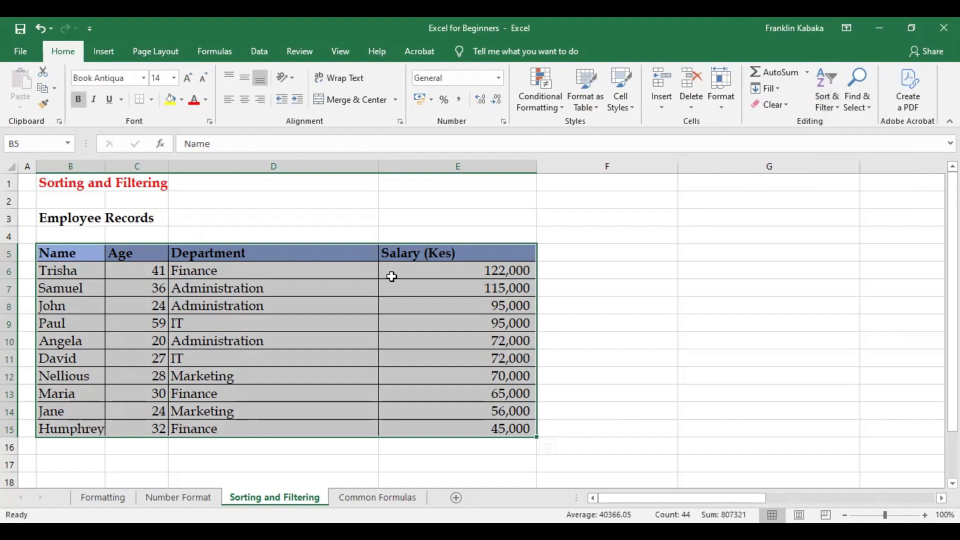
- Apply a custom sort to the employee table by the Name column's cell values, ordered A to Z
click(838, 107)
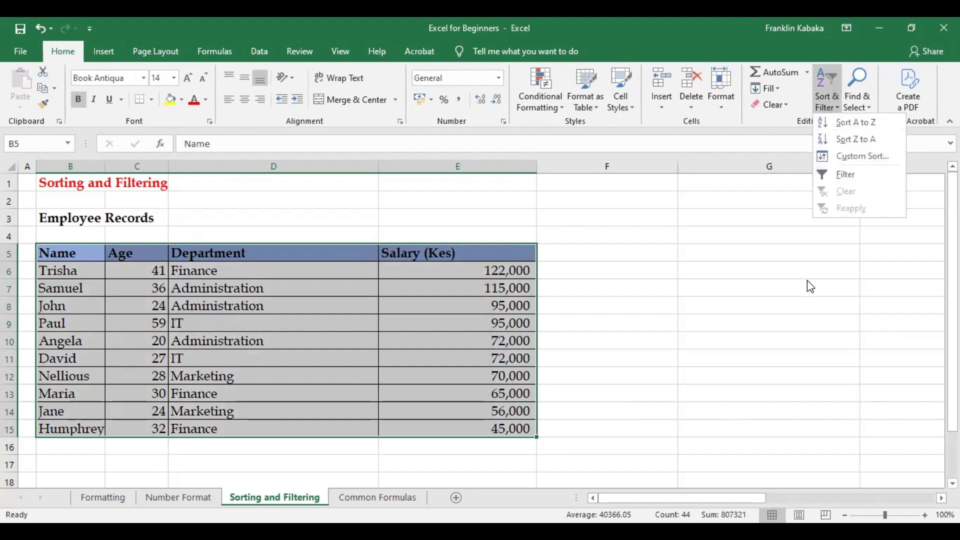
click(855, 157)
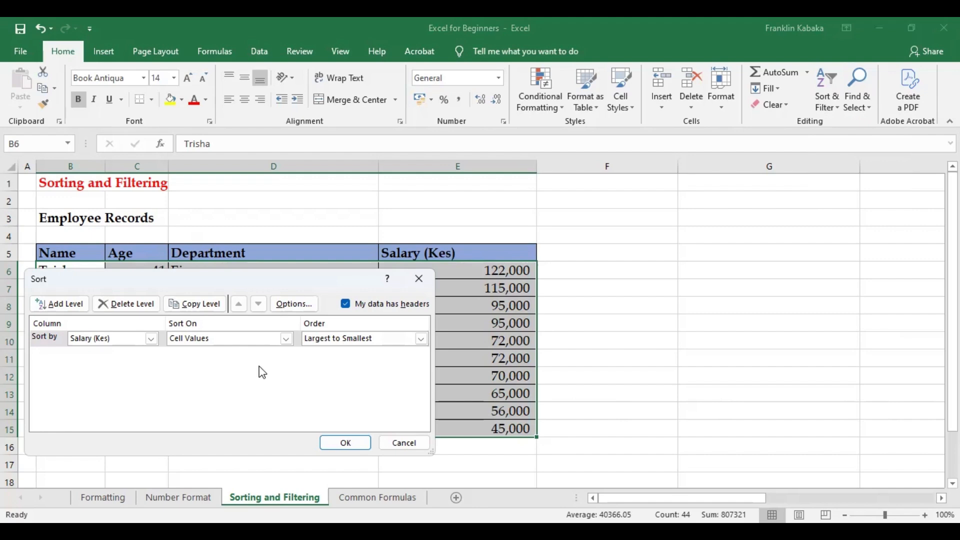
click(151, 339)
click(151, 338)
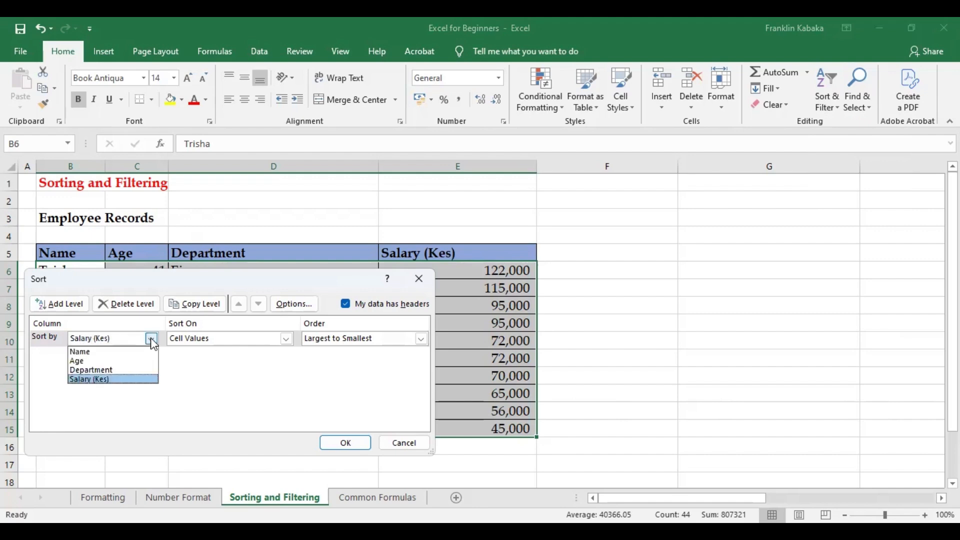
click(86, 352)
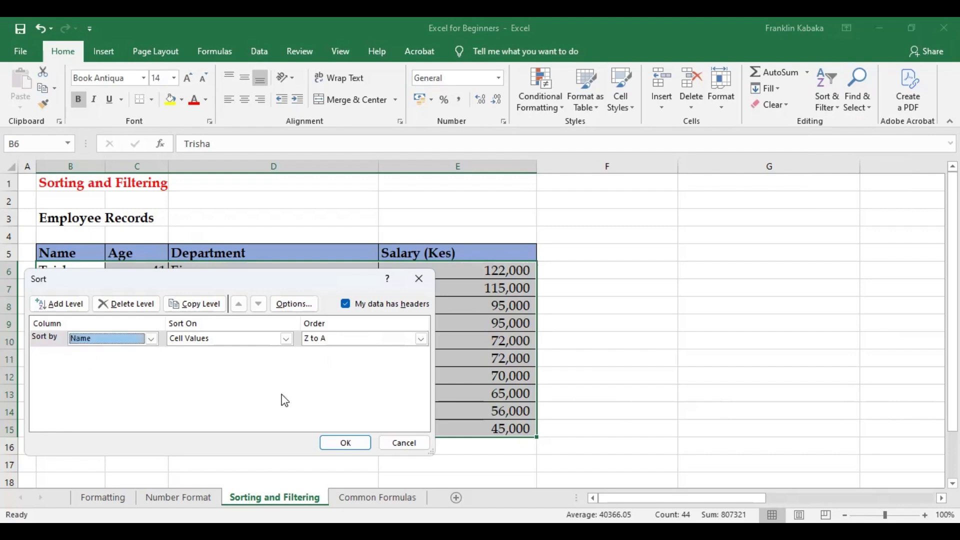
click(421, 339)
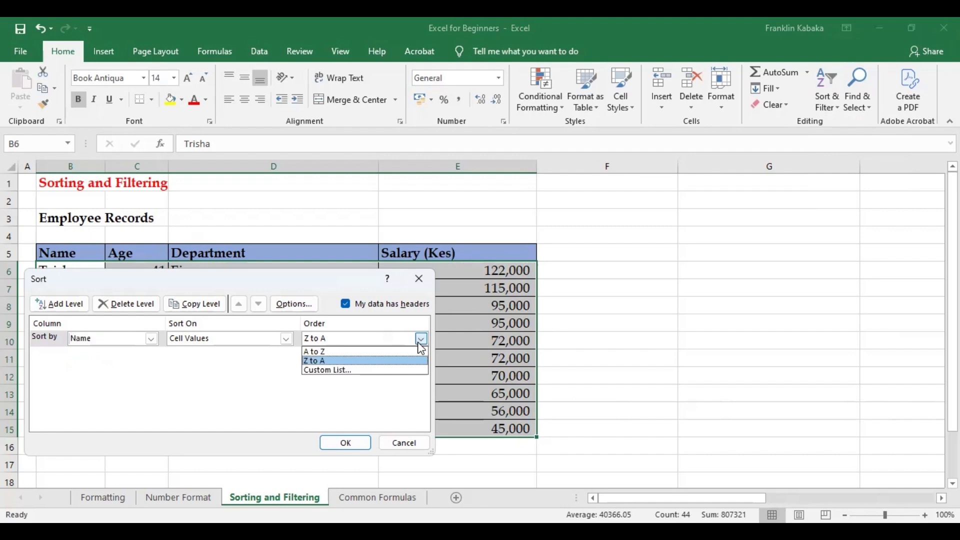
click(317, 352)
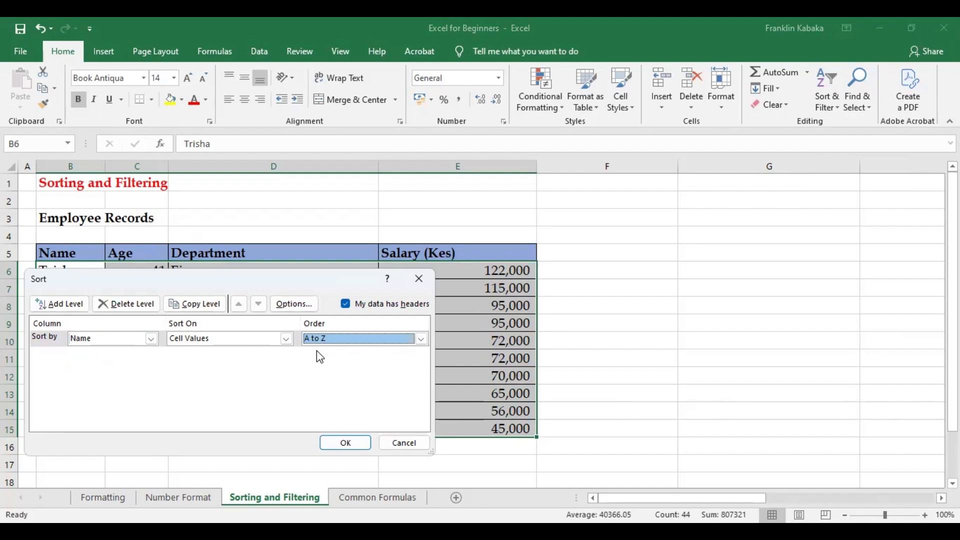
click(350, 447)
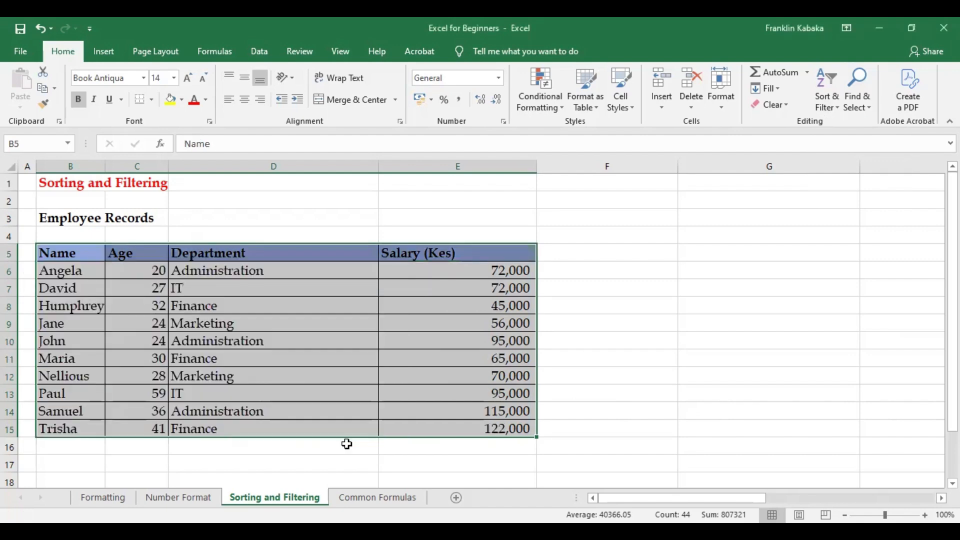
click(63, 274)
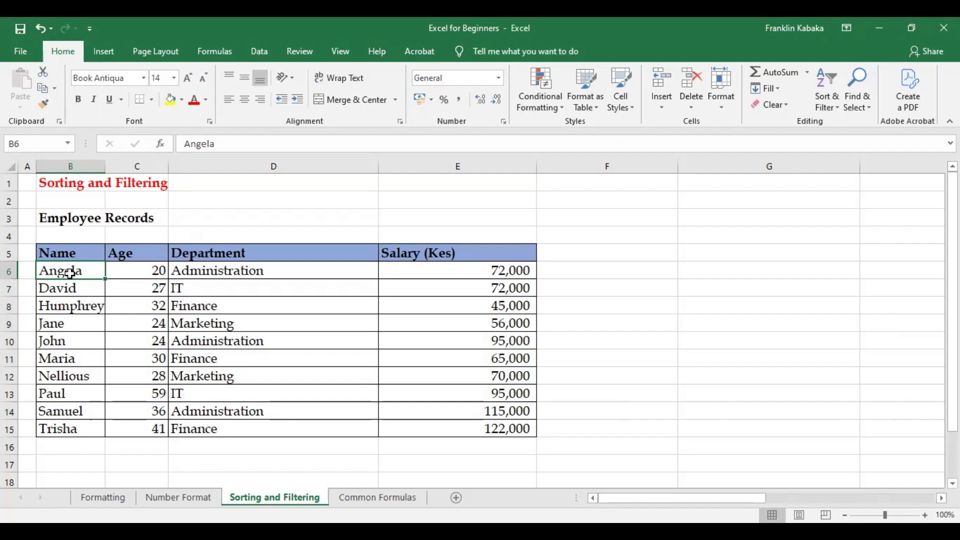
click(50, 430)
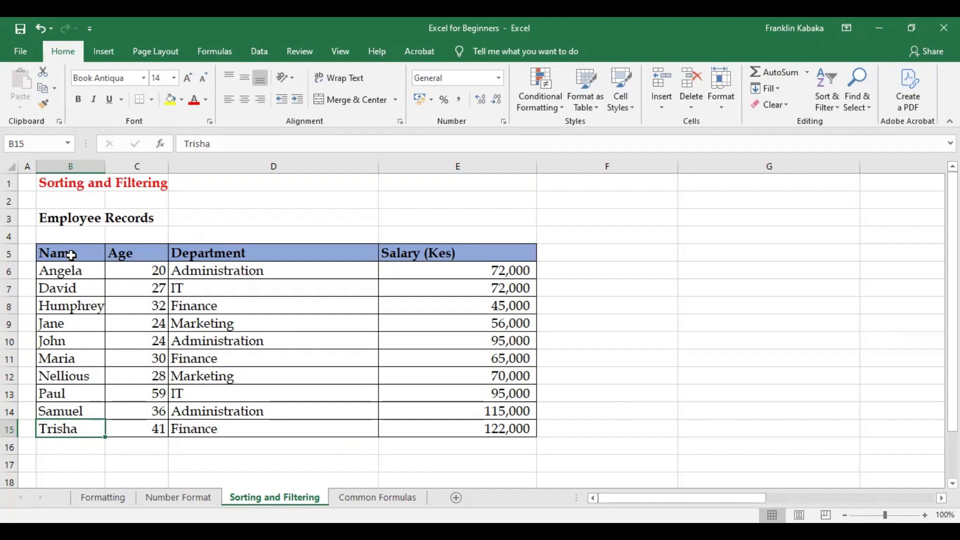
- Re-sort the employee table B5:E15 with a custom sort by Age, ordered Largest to Smallest
drag(71, 253, 509, 430)
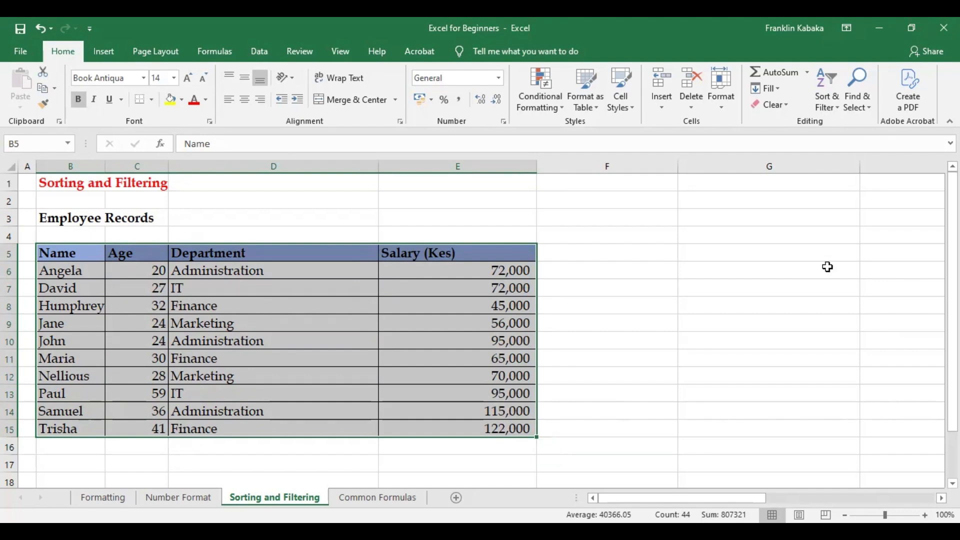
click(837, 111)
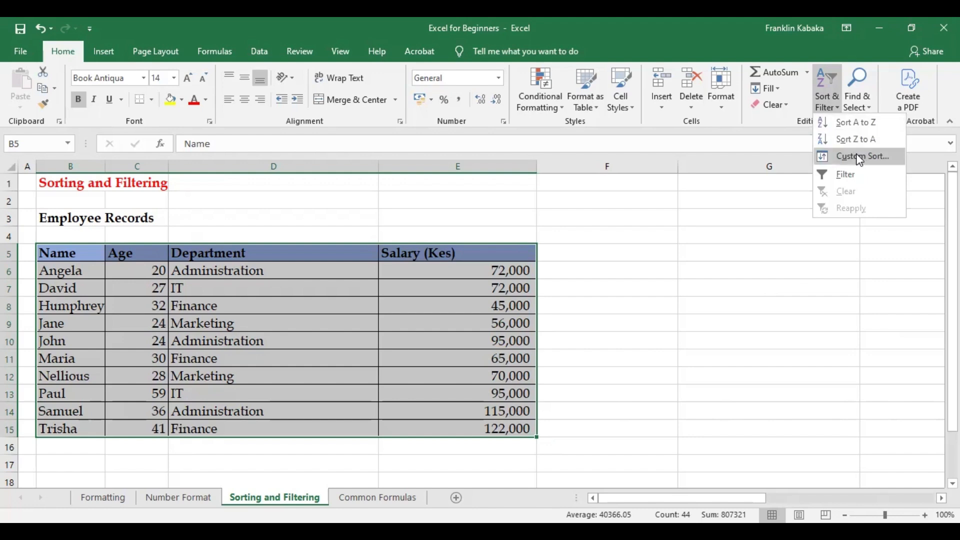
click(859, 157)
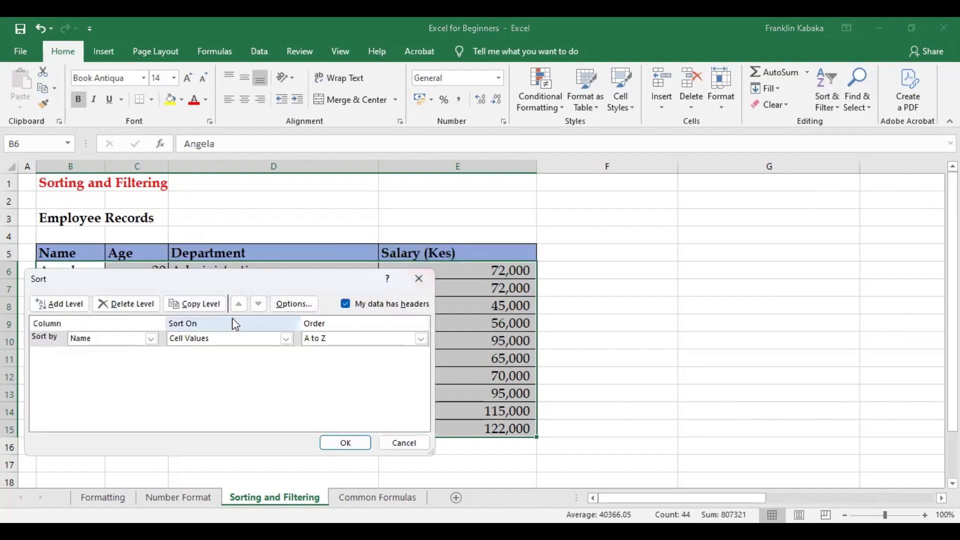
click(150, 339)
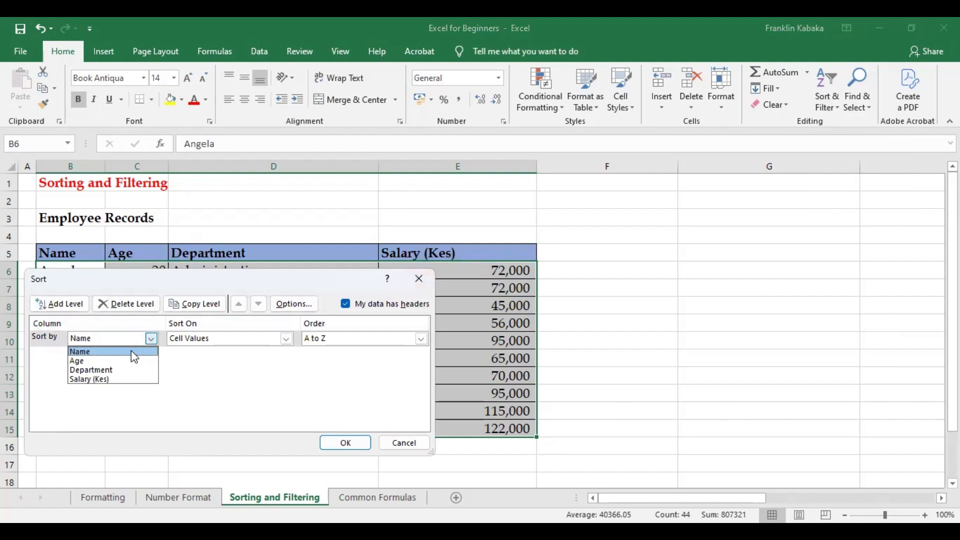
click(93, 361)
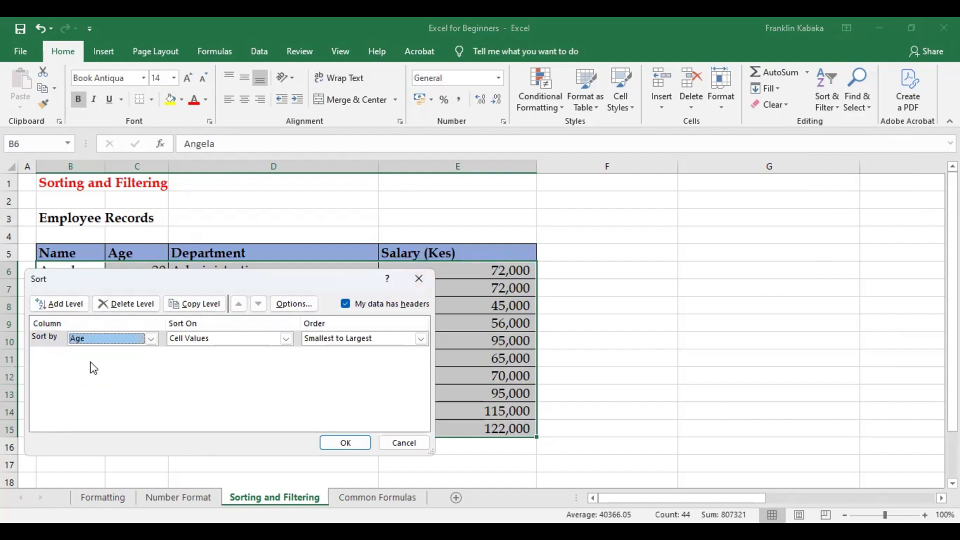
click(421, 339)
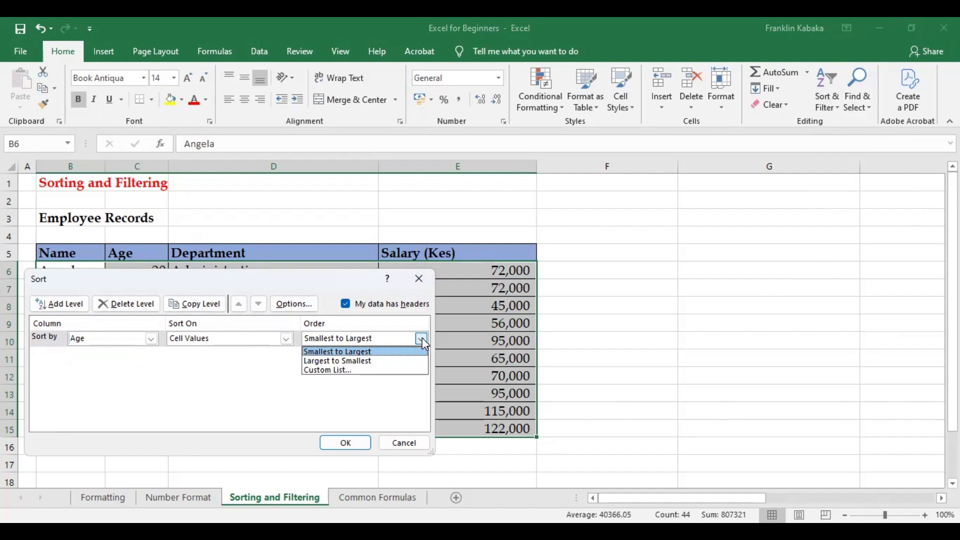
click(353, 361)
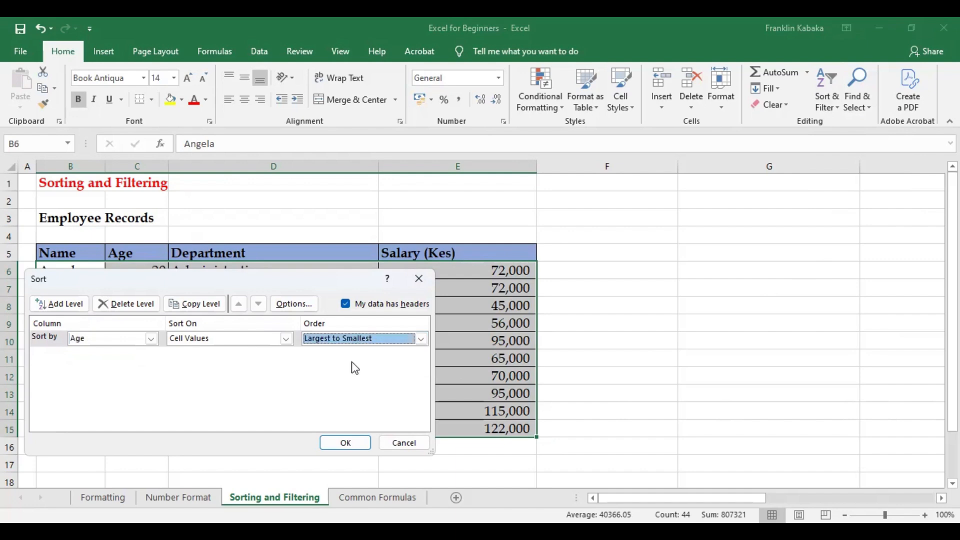
click(346, 446)
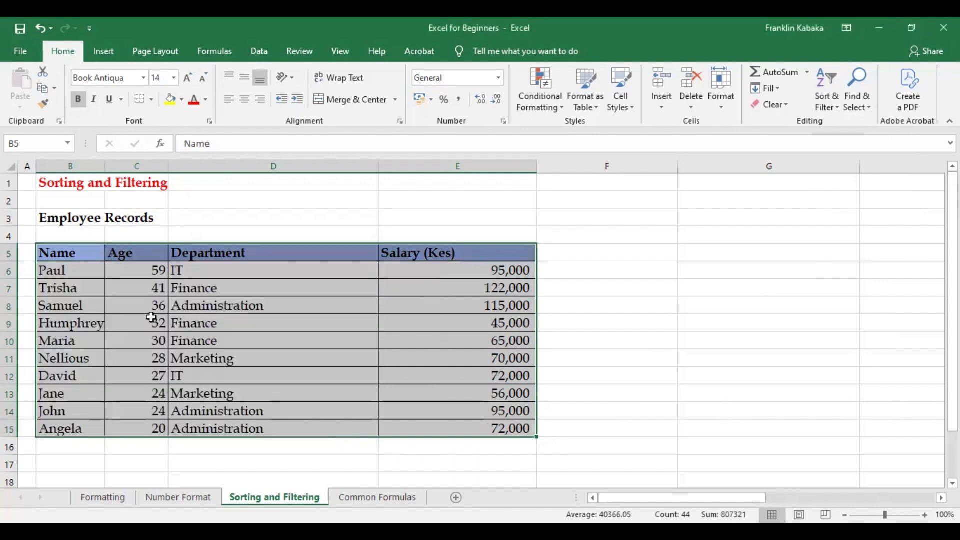
- Review the name, age, department and salary cells of the first employee record in row 6
click(192, 273)
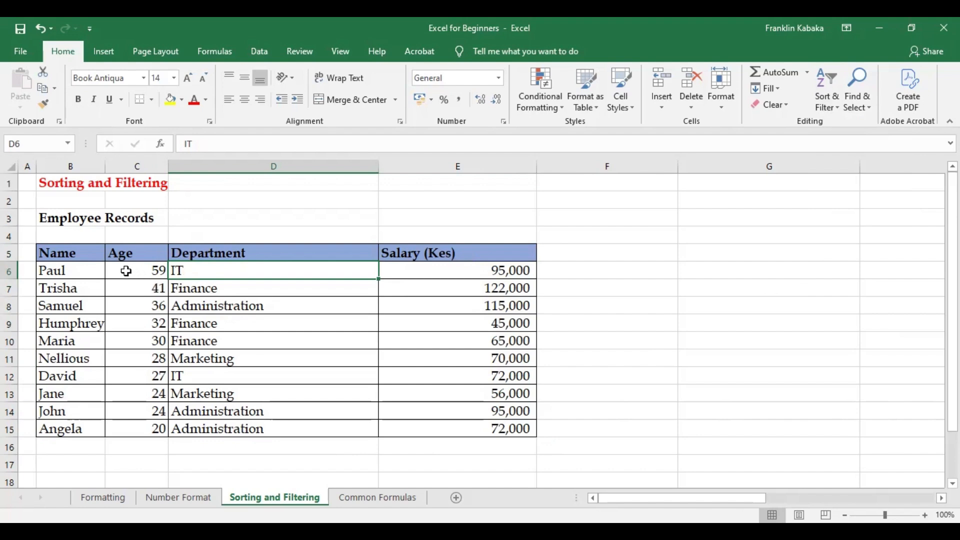
click(73, 267)
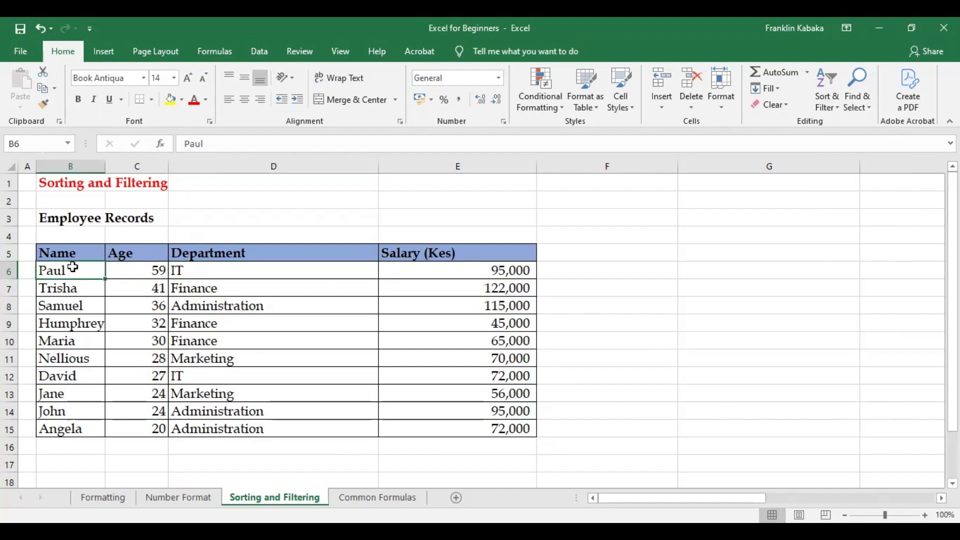
click(135, 274)
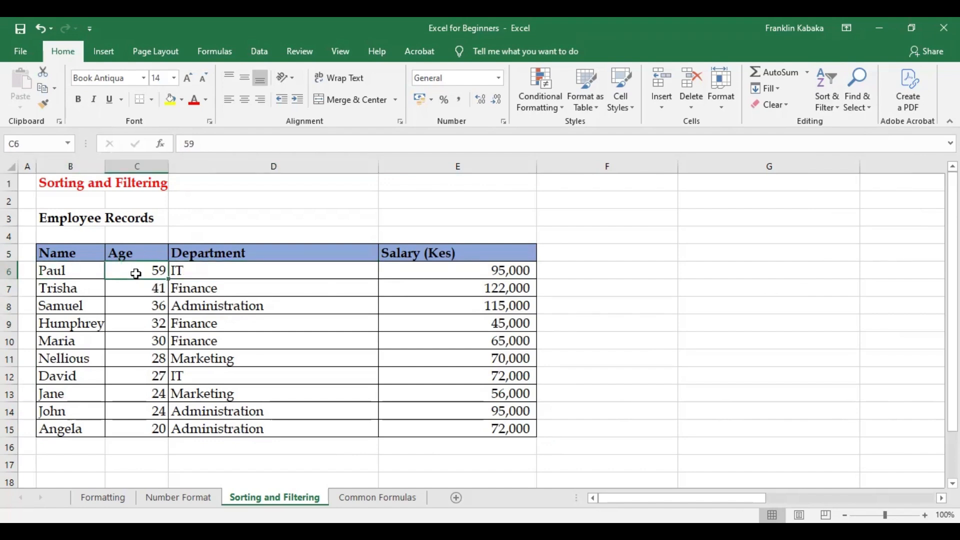
click(230, 274)
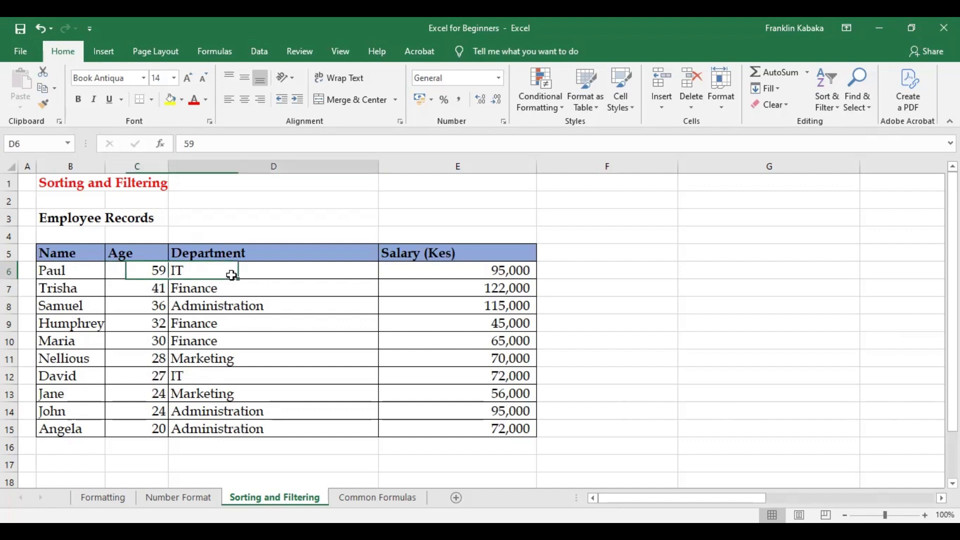
click(437, 271)
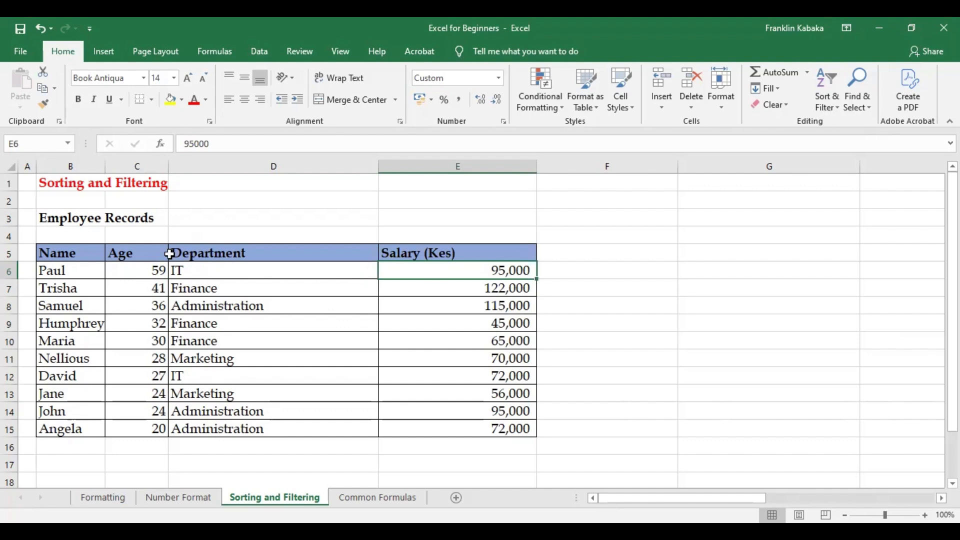
- Review the name, age, department and salary cells of the last employee record in row 15
click(140, 430)
click(79, 428)
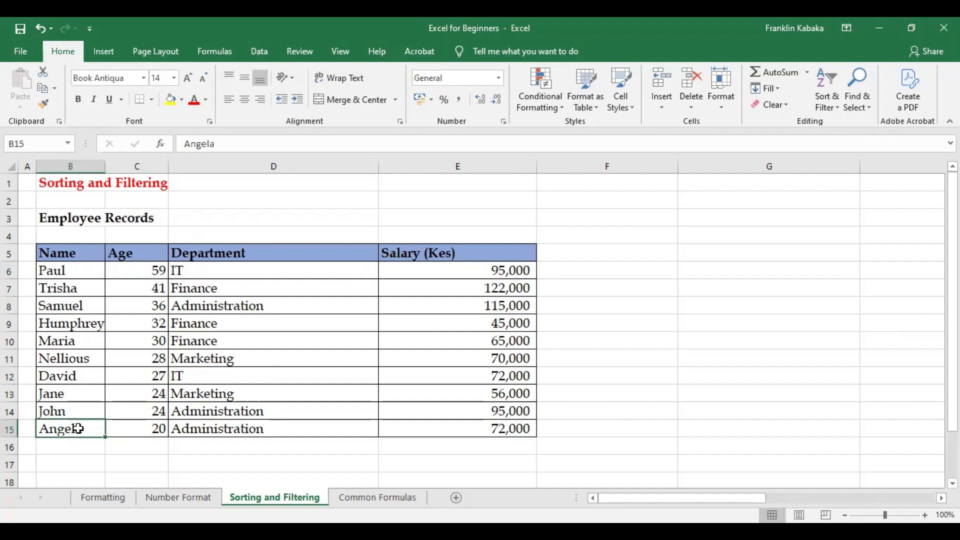
click(131, 430)
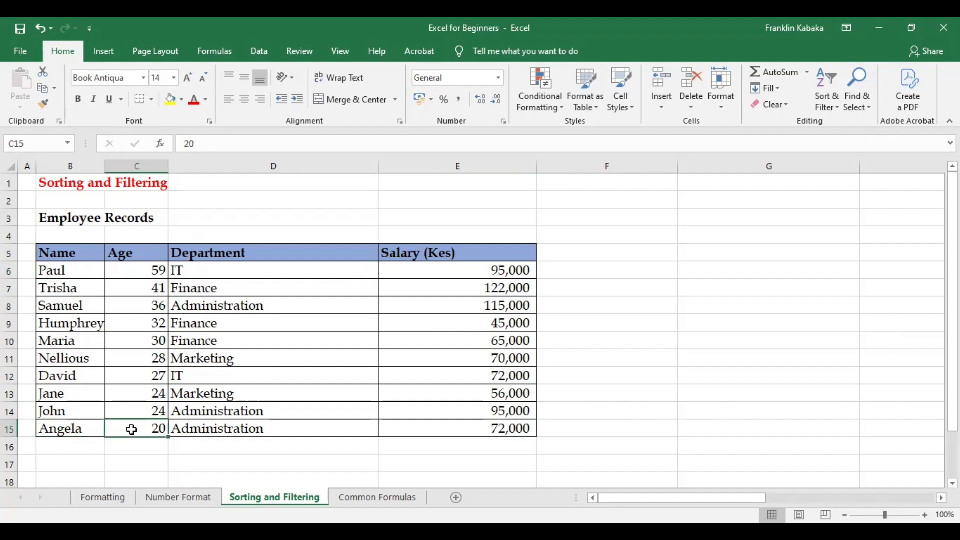
click(258, 428)
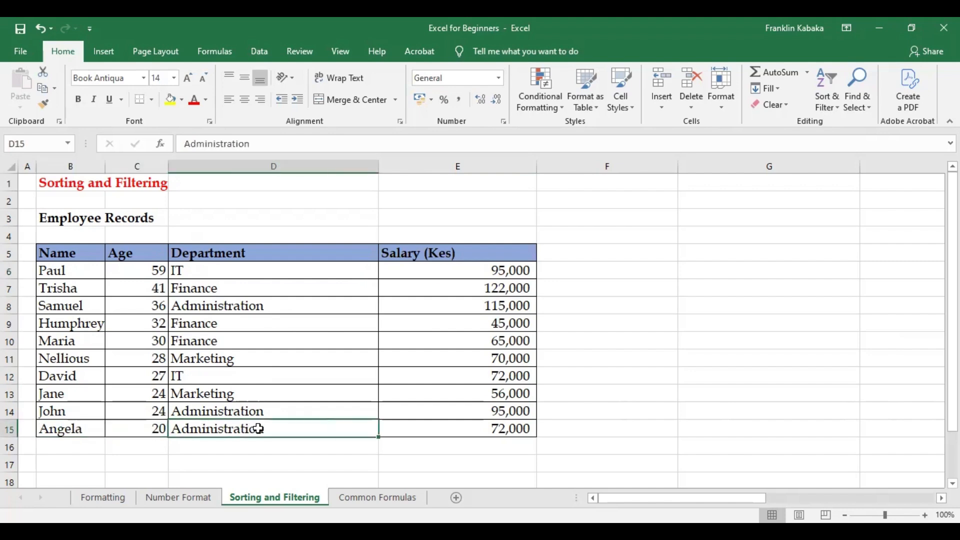
click(470, 427)
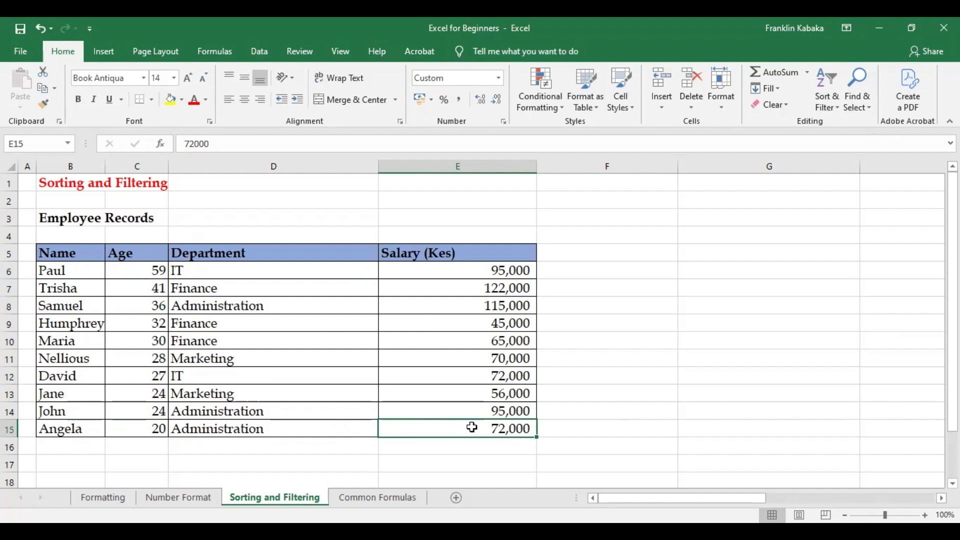
- Re-sort the employee table B5:E15 with a custom sort by Salary (Kes), ordered Largest to Smallest
drag(64, 253, 513, 431)
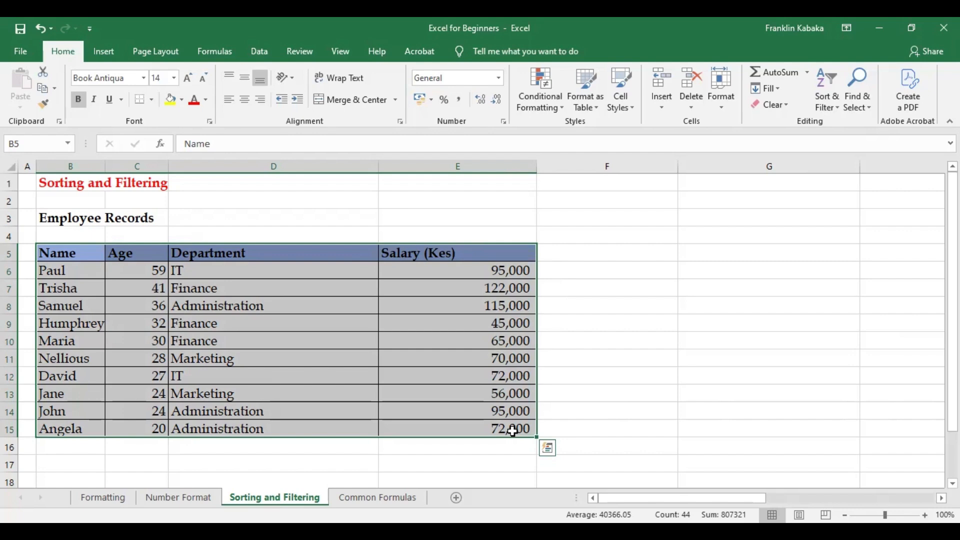
click(842, 111)
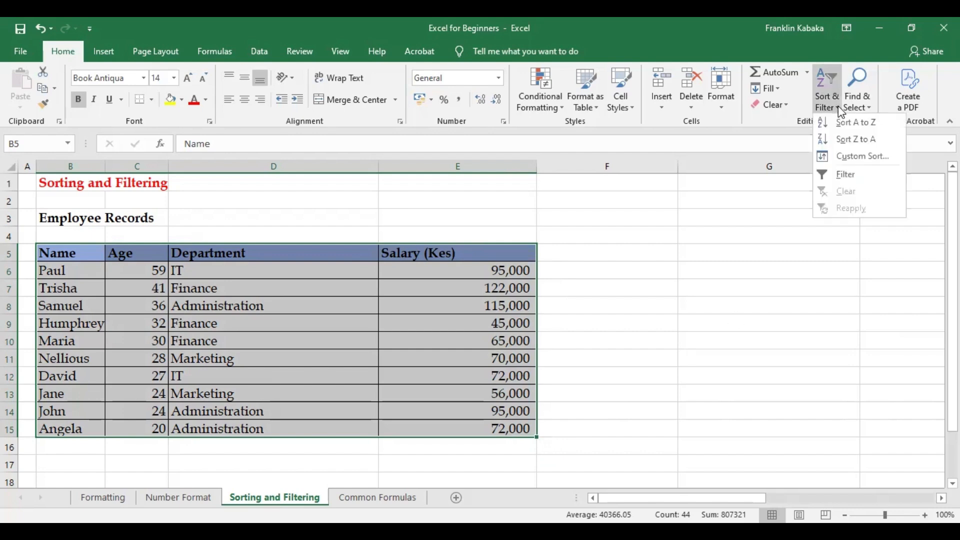
click(857, 157)
click(151, 338)
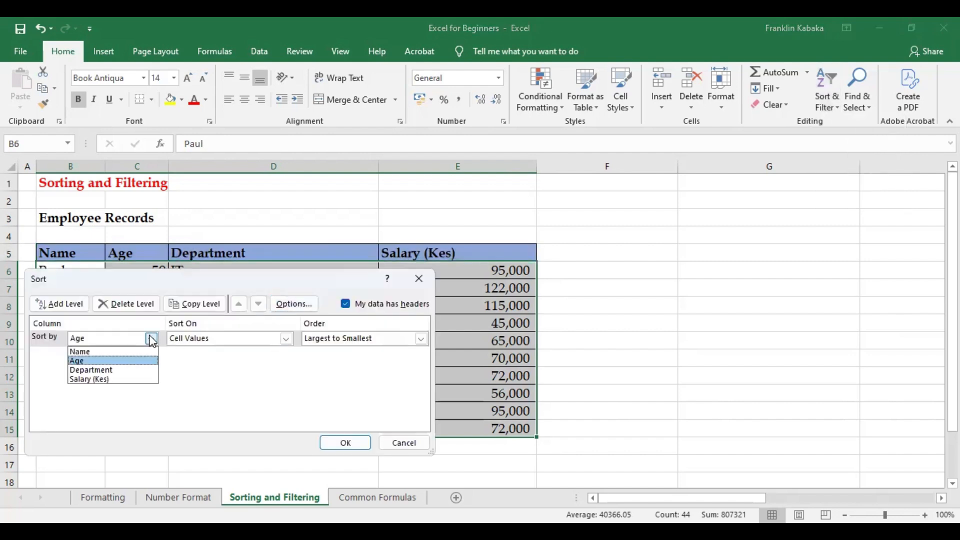
click(88, 379)
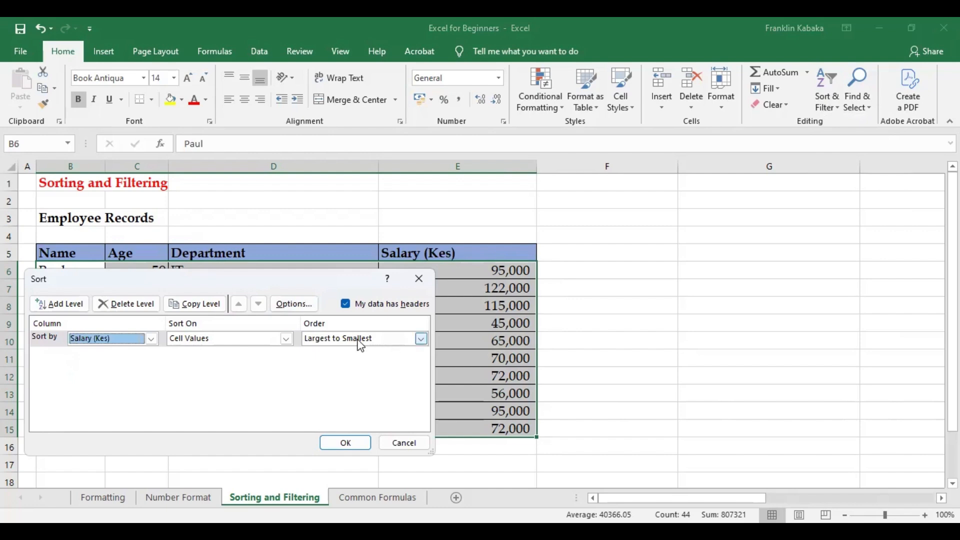
click(345, 443)
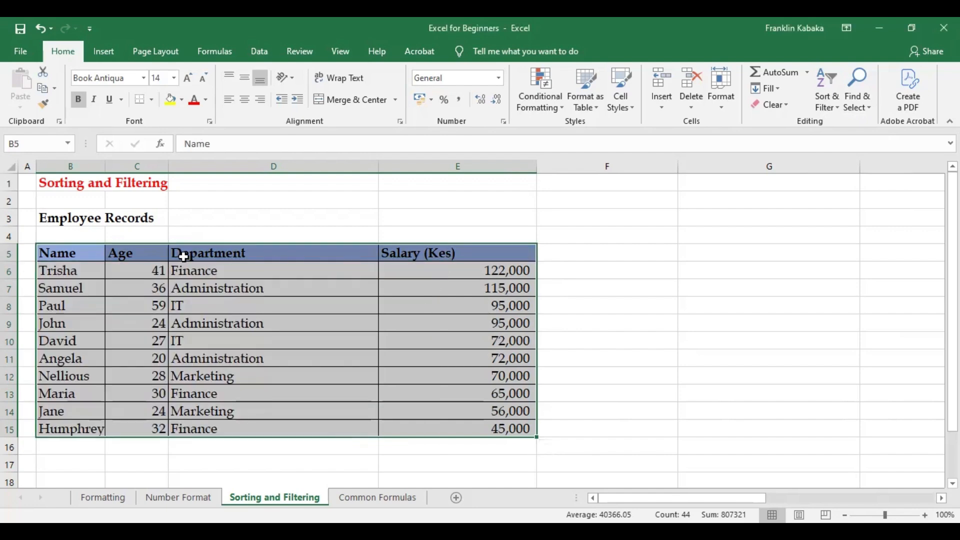
- Compare the first and last employee records in rows 6 and 15 to check the salary order
click(72, 270)
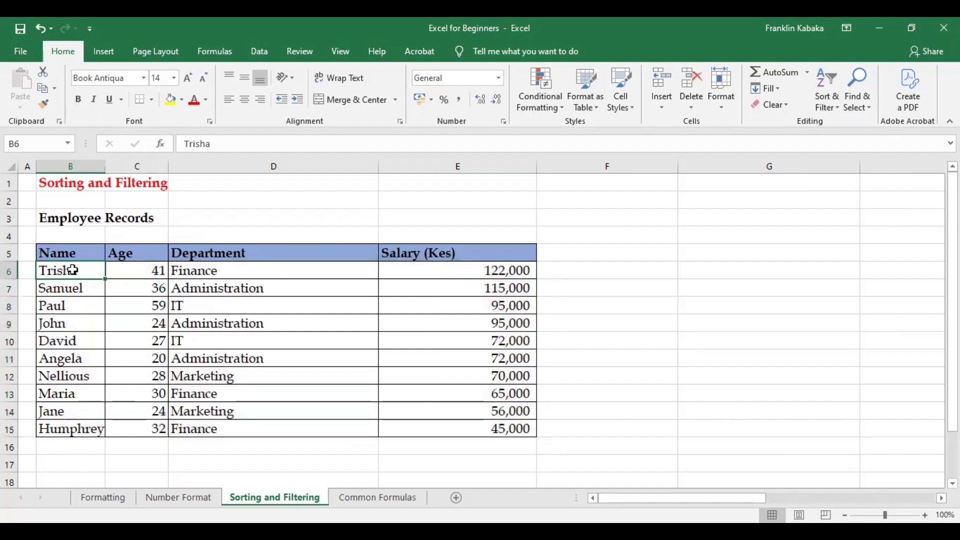
click(143, 269)
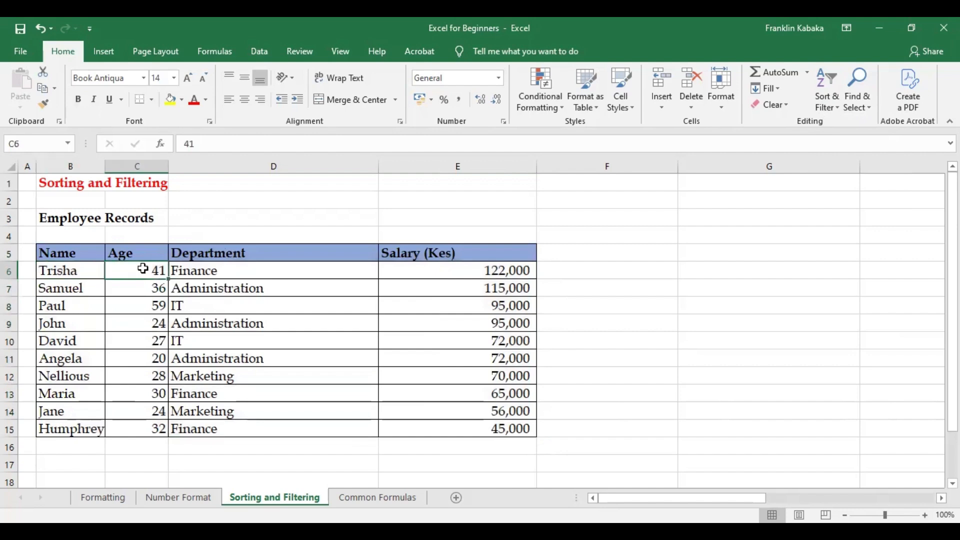
click(216, 272)
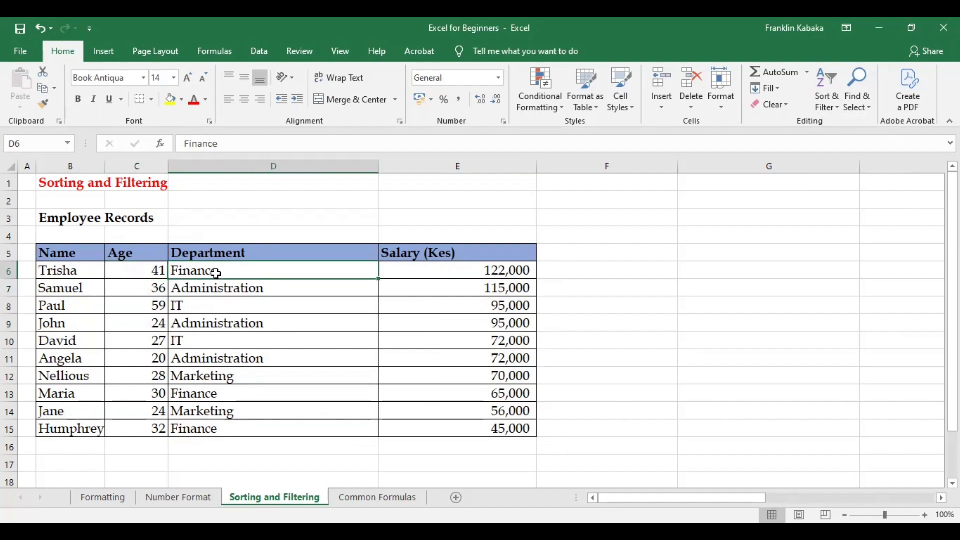
click(499, 272)
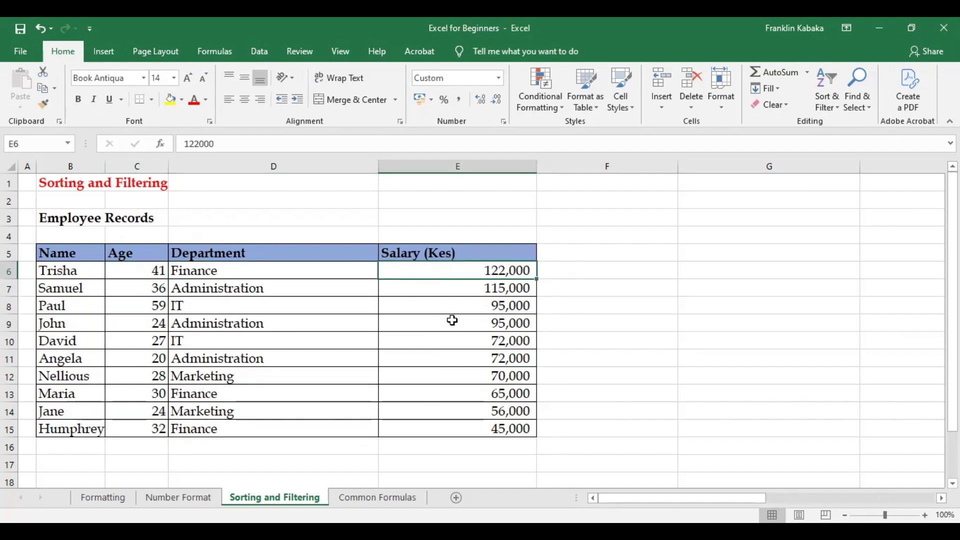
click(458, 430)
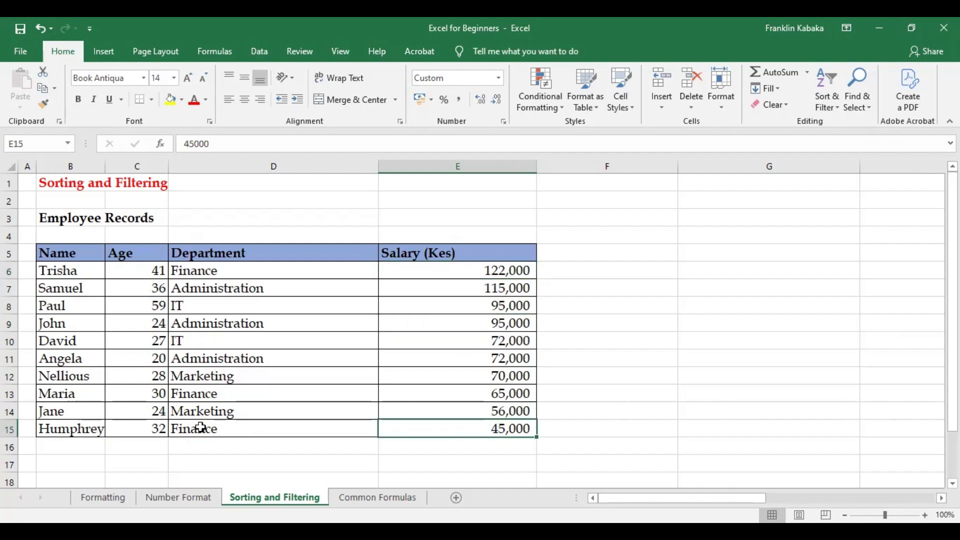
click(153, 431)
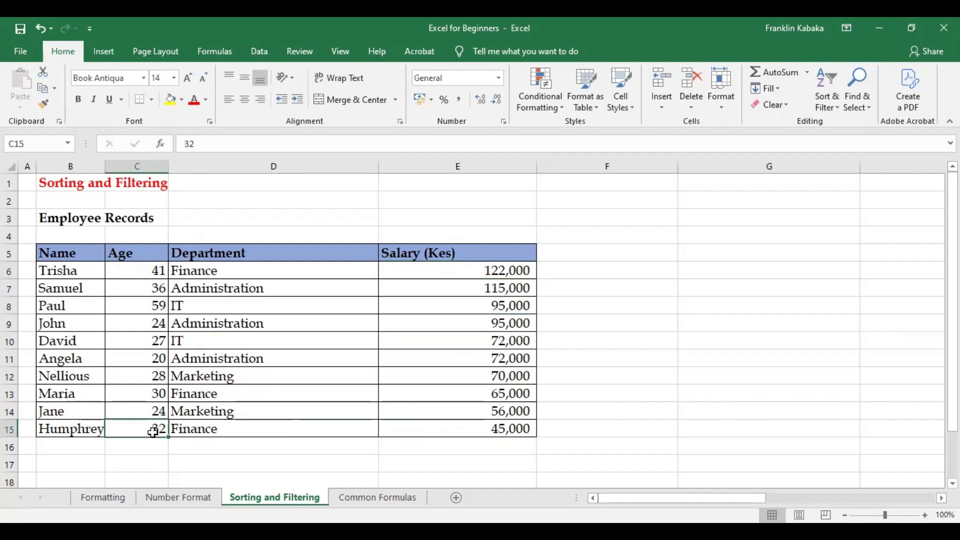
click(239, 429)
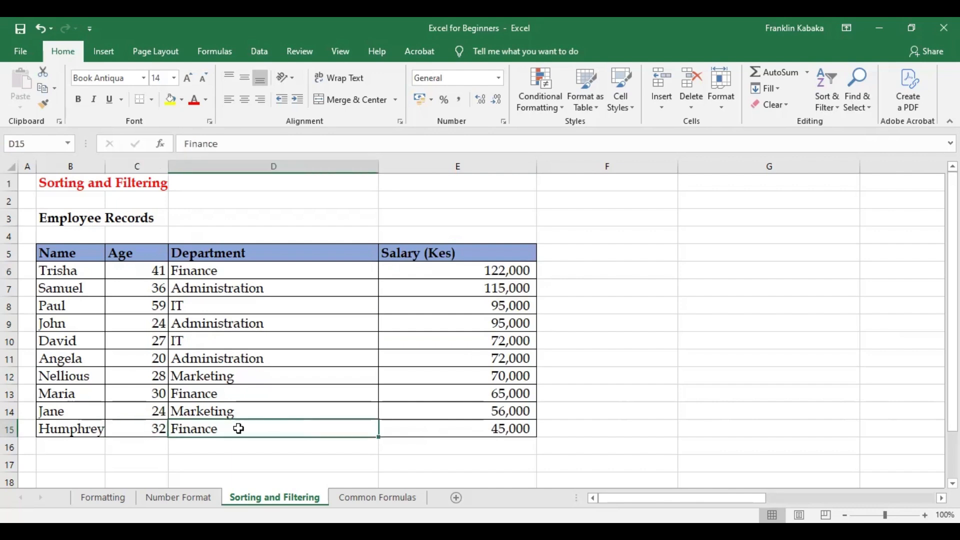
click(479, 430)
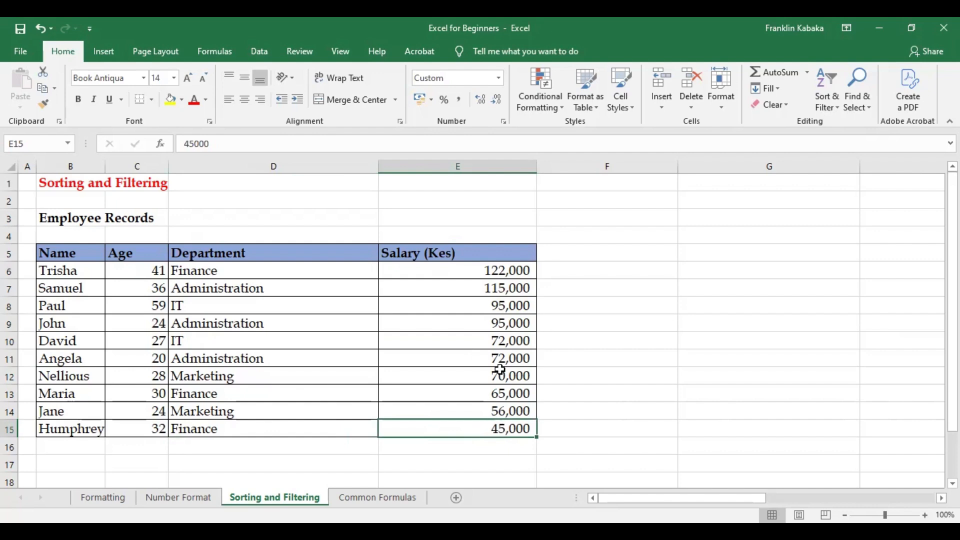
click(477, 271)
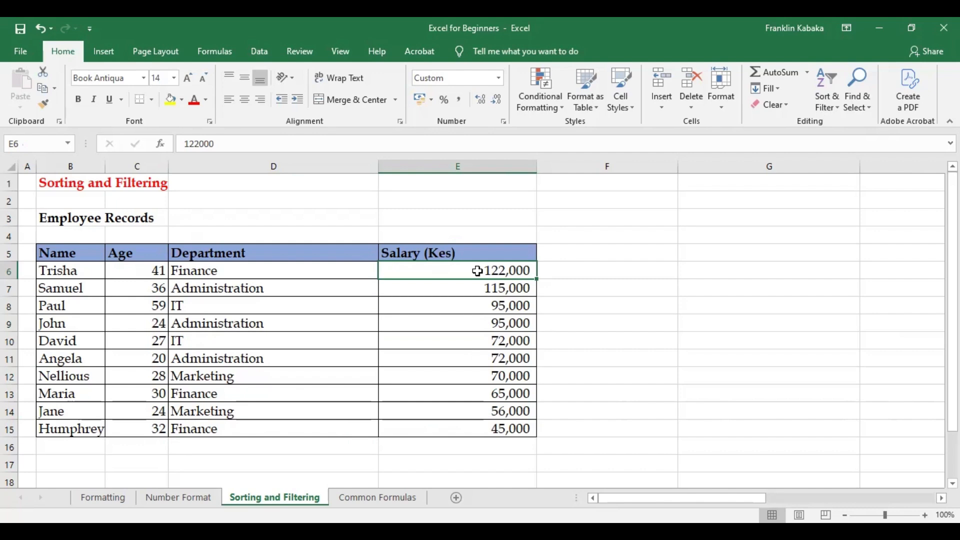
click(252, 291)
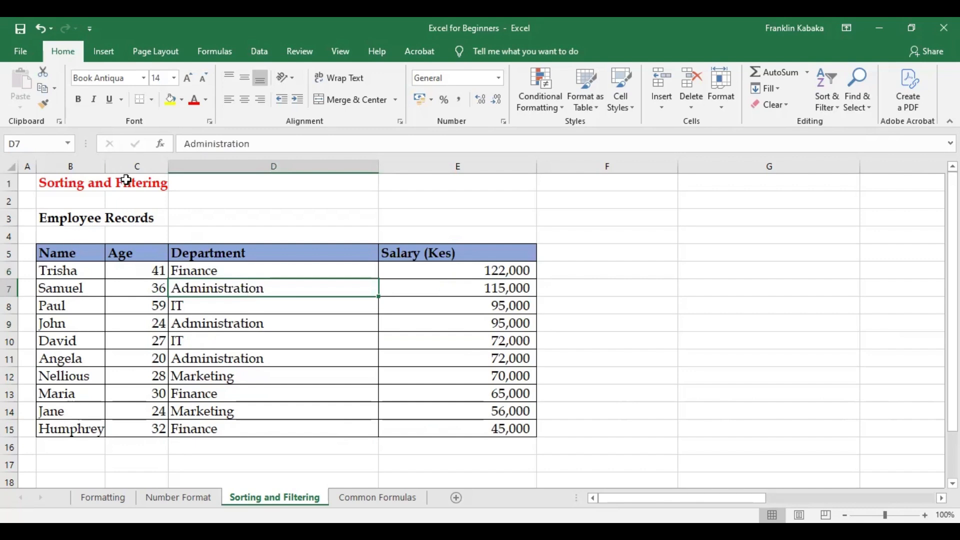
- Turn on filtering for the whole employee table B5:E15, including its header row
click(67, 273)
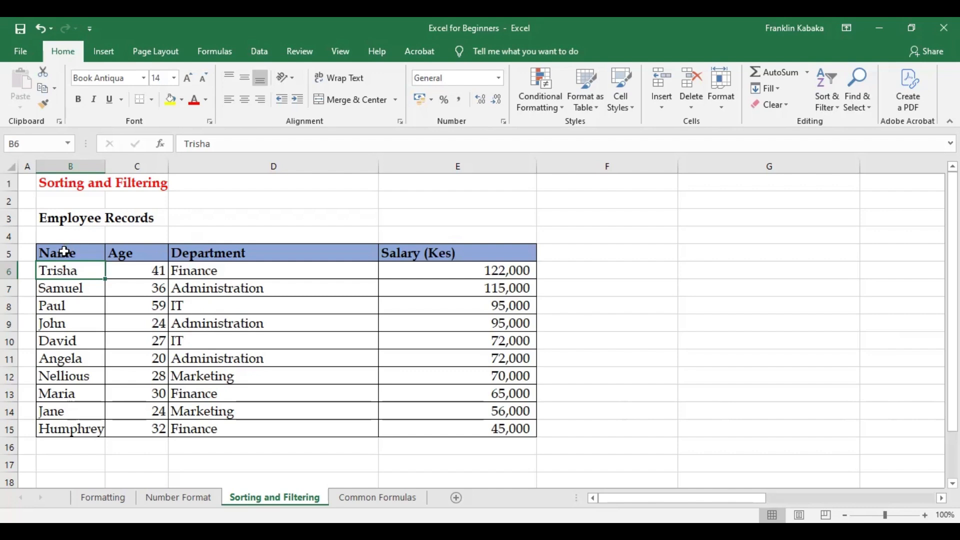
click(64, 251)
drag(64, 251, 497, 431)
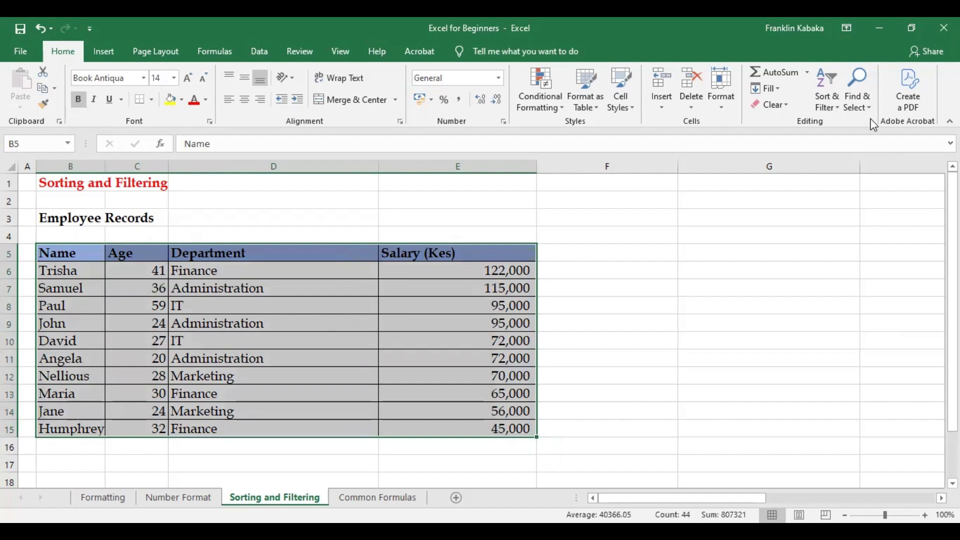
click(838, 109)
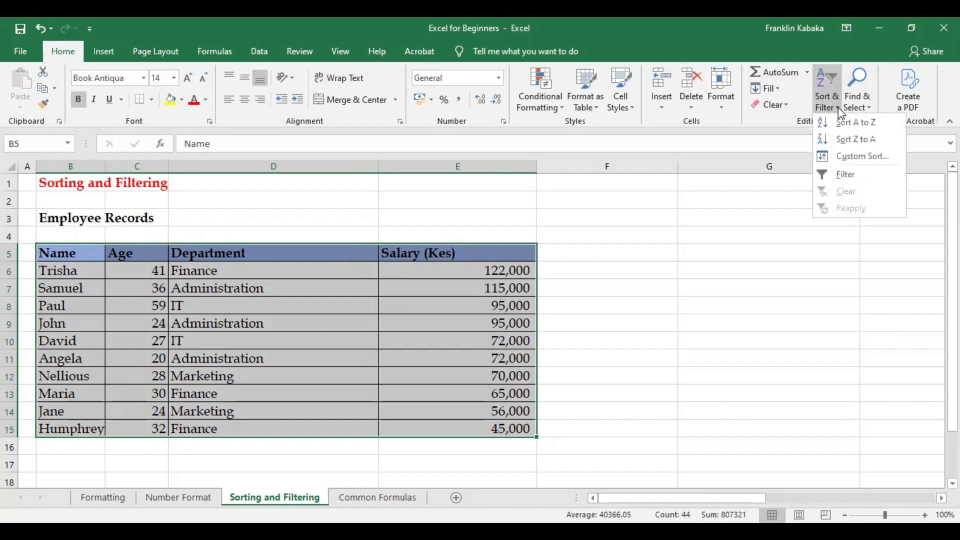
click(849, 173)
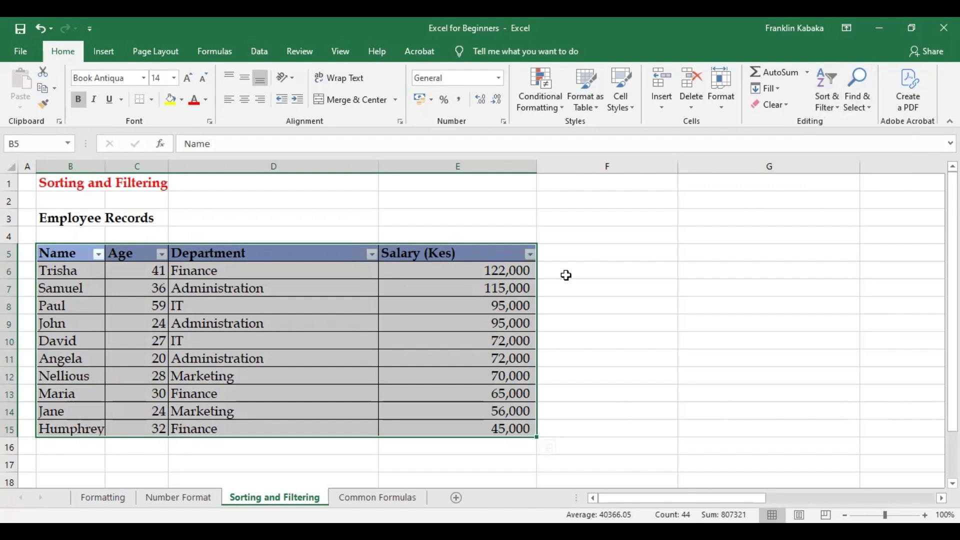
- Look over the filter controls on the Name, Age, Department and Salary (Kes) headers
click(122, 253)
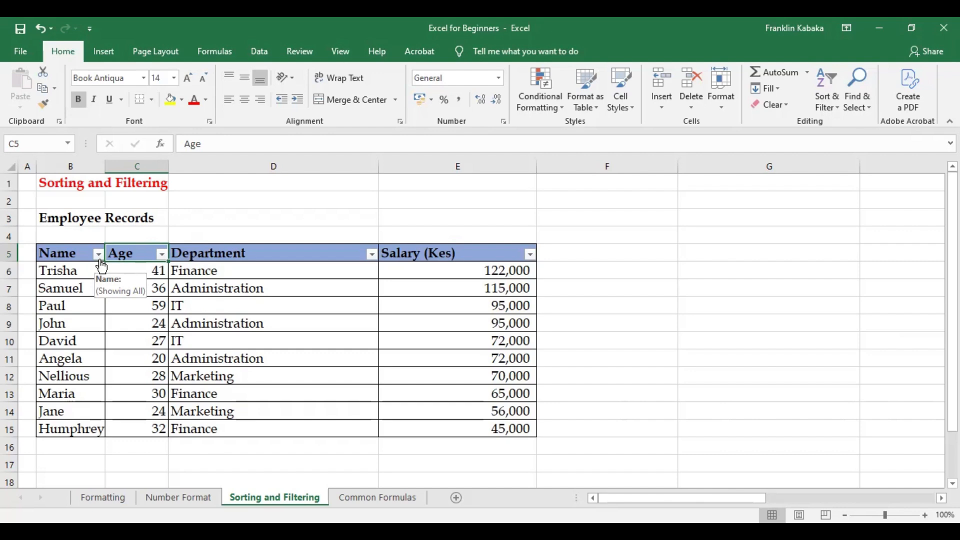
click(55, 252)
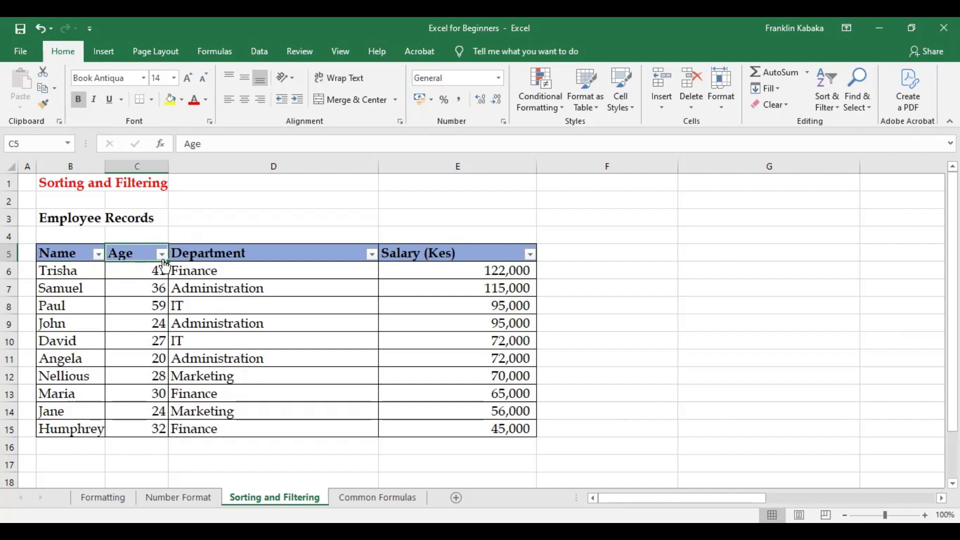
click(244, 251)
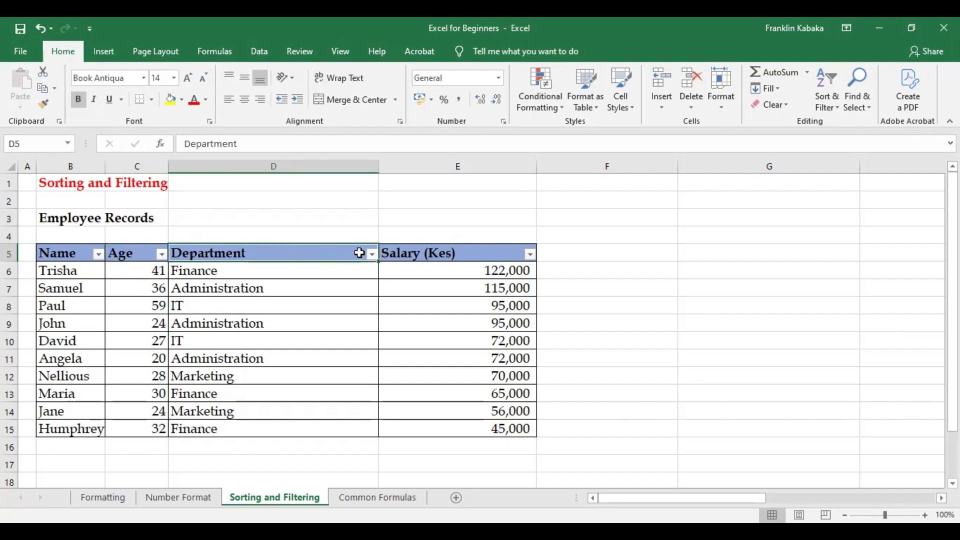
click(474, 248)
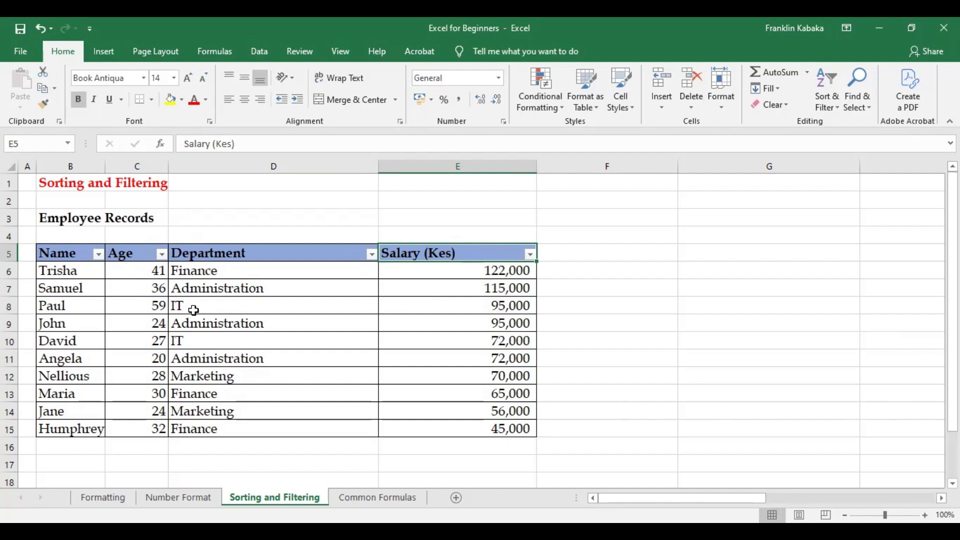
click(275, 253)
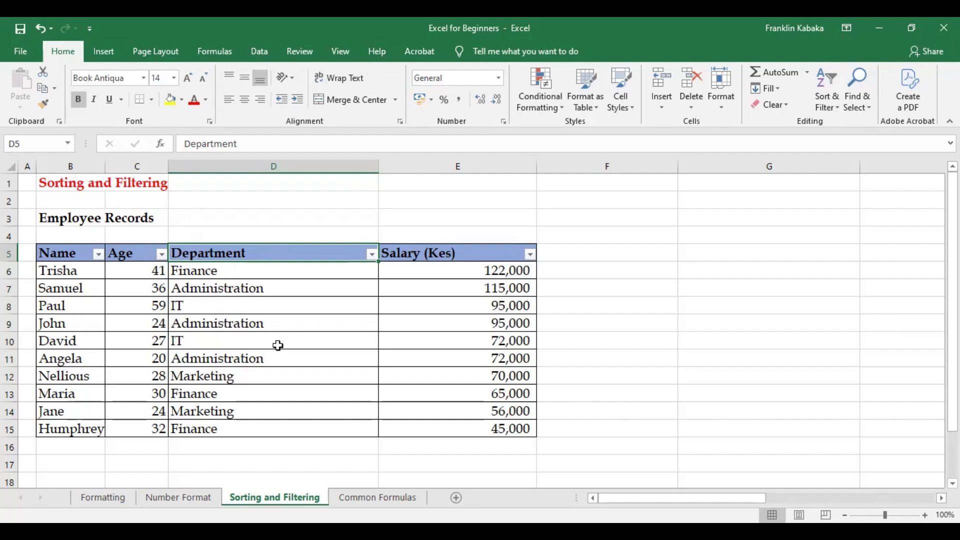
- Enter the label TOTAL PAY in cell D16, directly below the Department column
click(264, 445)
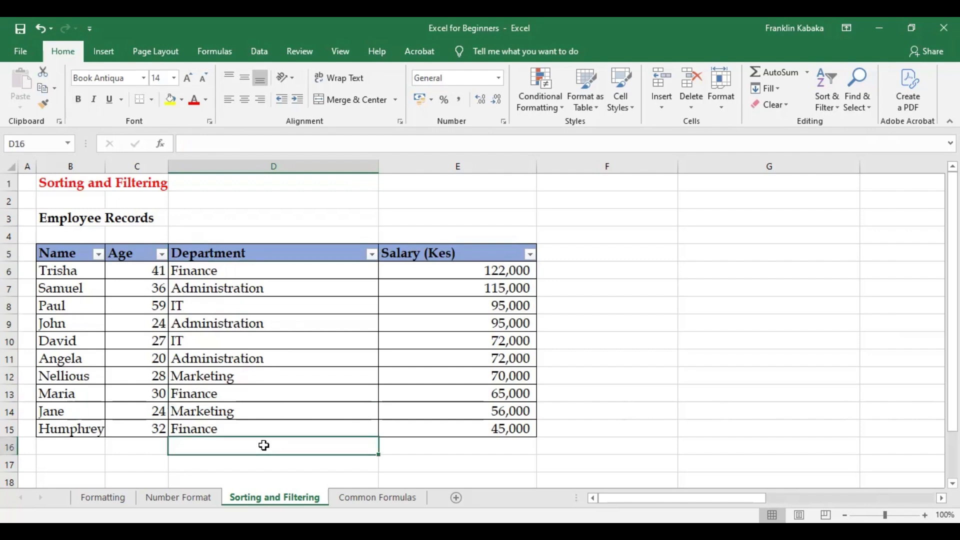
text(TOTAL)
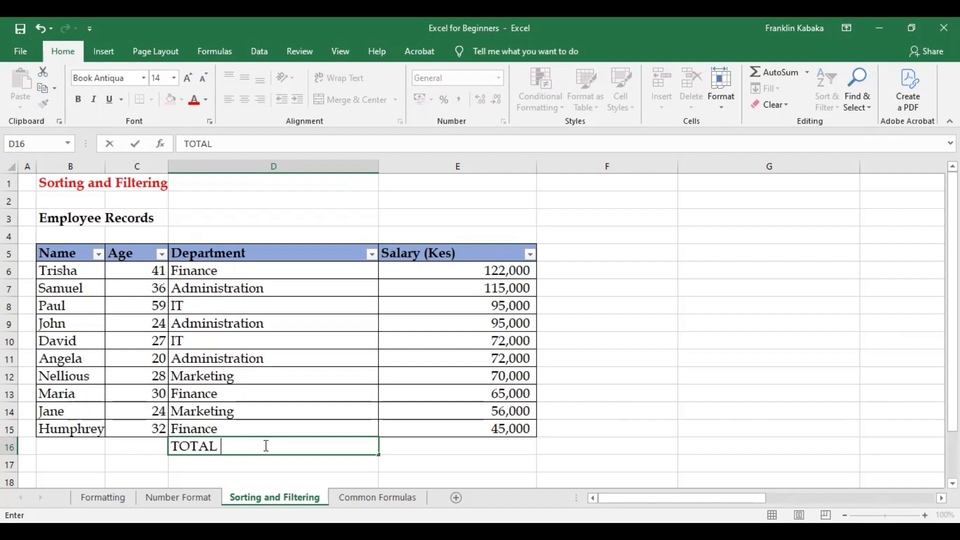
text( PAY)
click(479, 444)
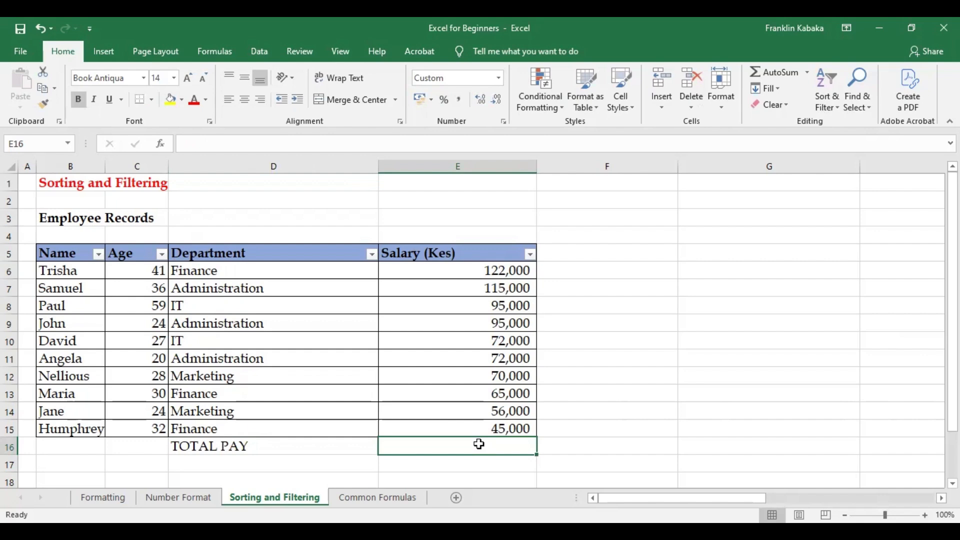
text(=)
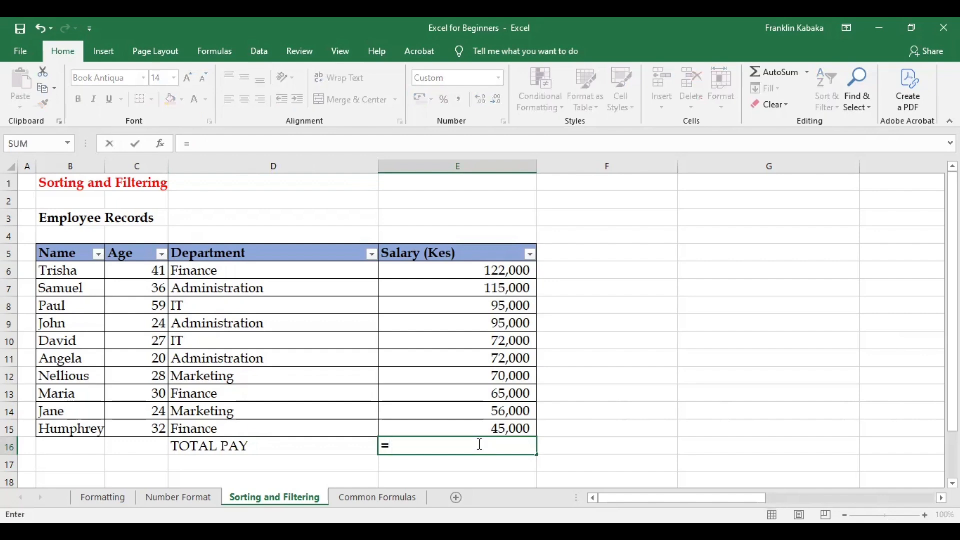
key(BackSpace)
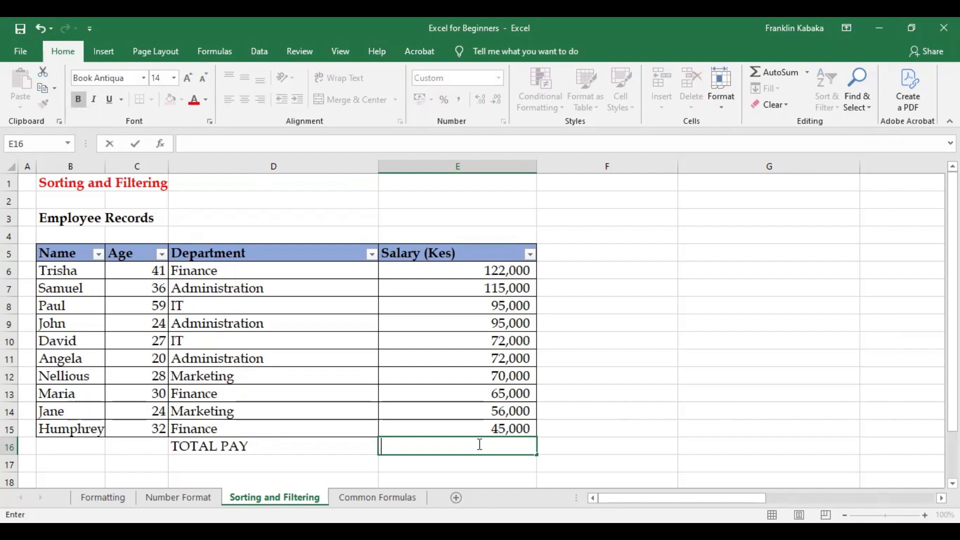
key(Escape)
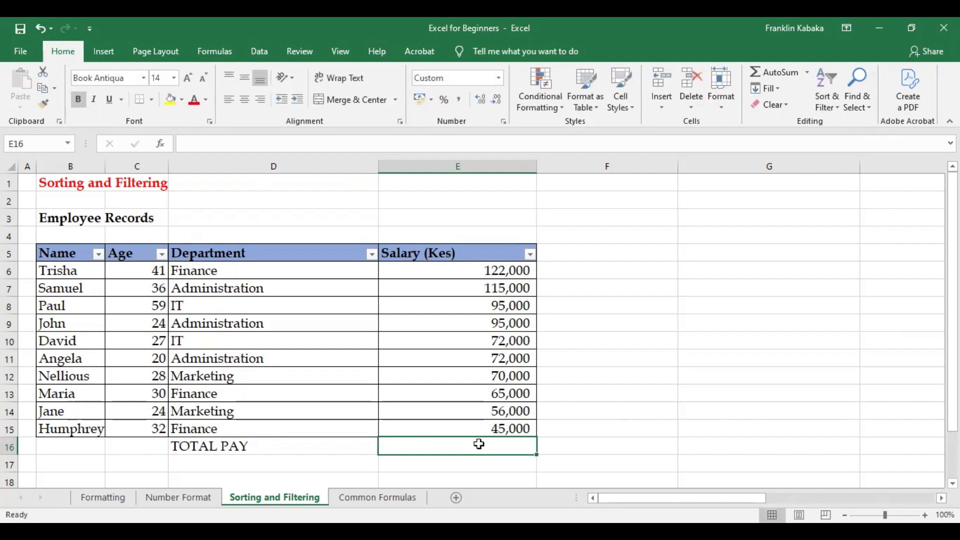
- Total the Salary (Kes) column in cell E16 with AutoSum
key(alt+equal)
key(Return)
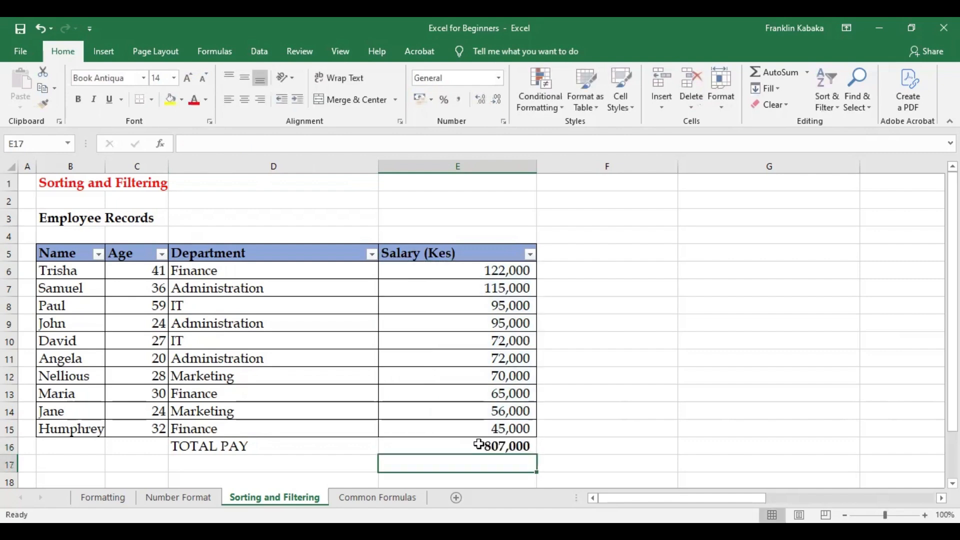
- Shade the total row B16:E16 light grey and apply all borders to its cells
click(484, 445)
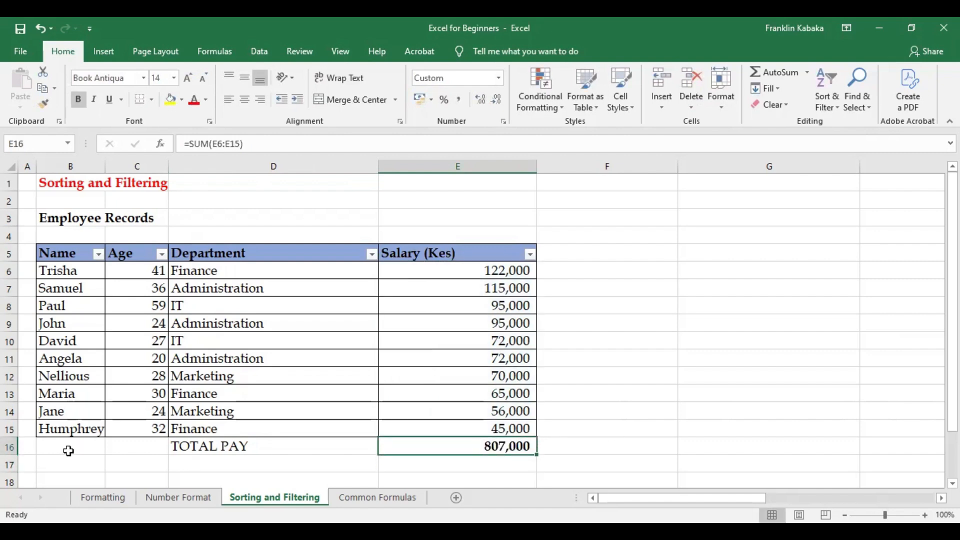
drag(68, 449, 459, 452)
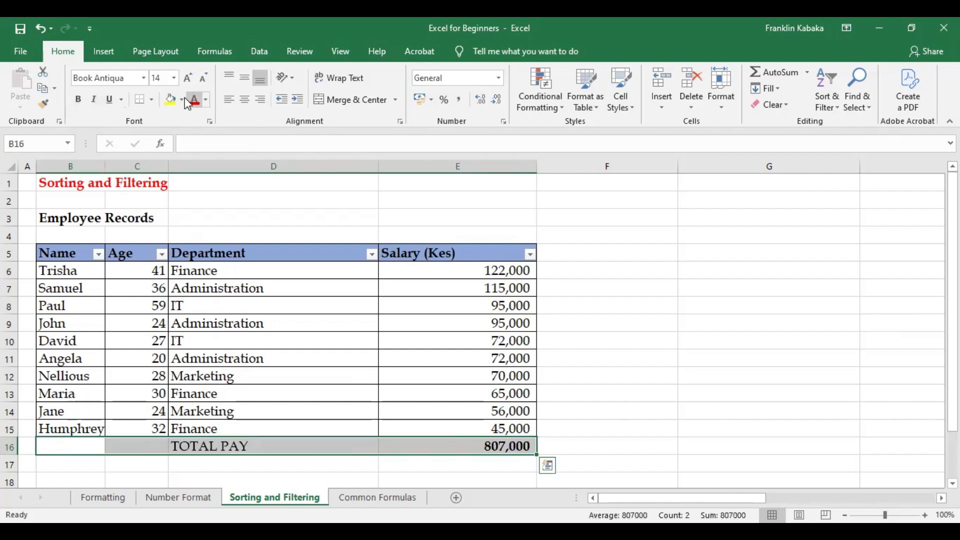
click(185, 100)
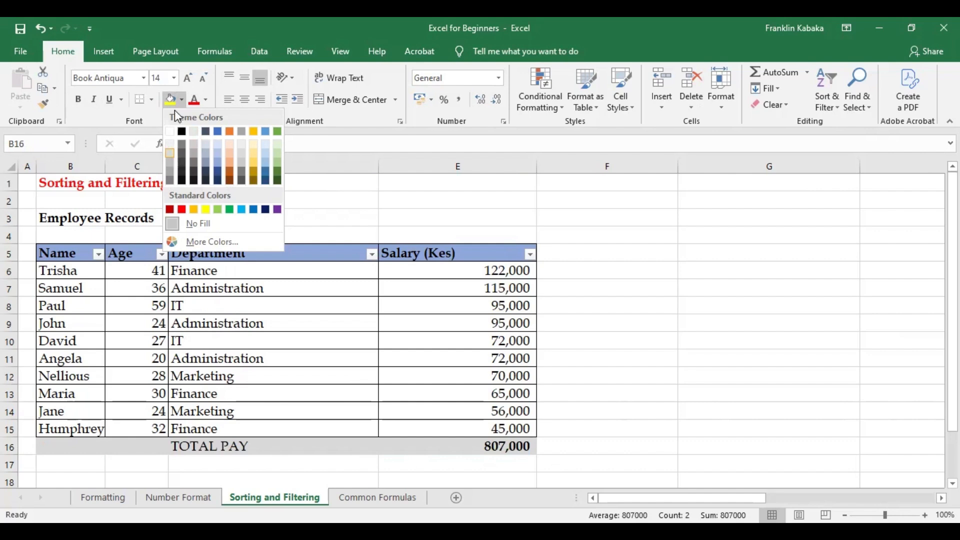
click(171, 154)
click(152, 100)
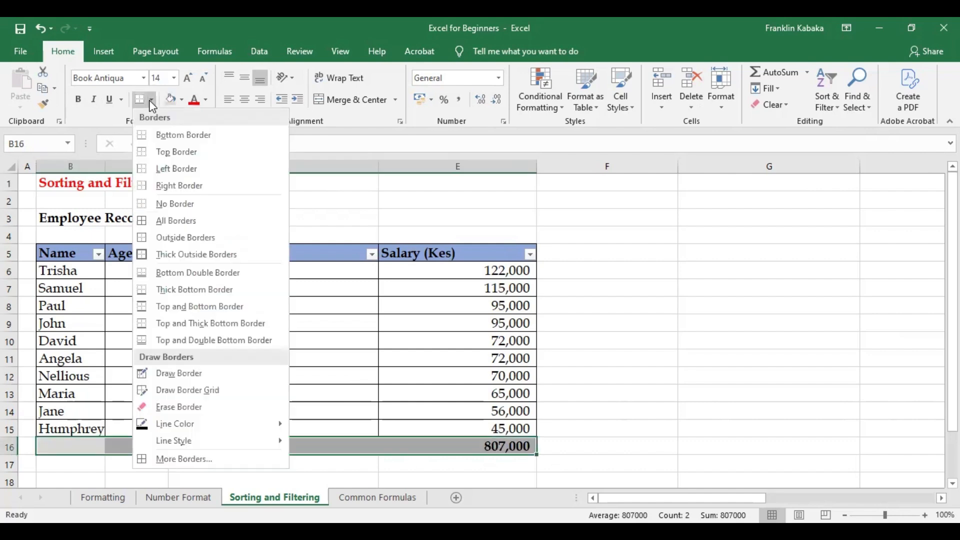
click(143, 228)
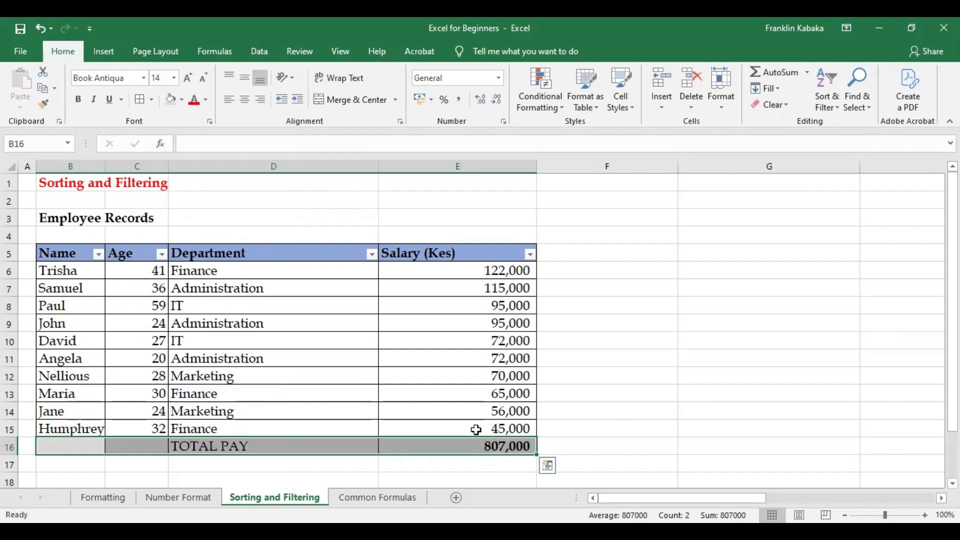
- Make the TOTAL PAY label in cell D16 bold and check the total formula beside it
click(242, 446)
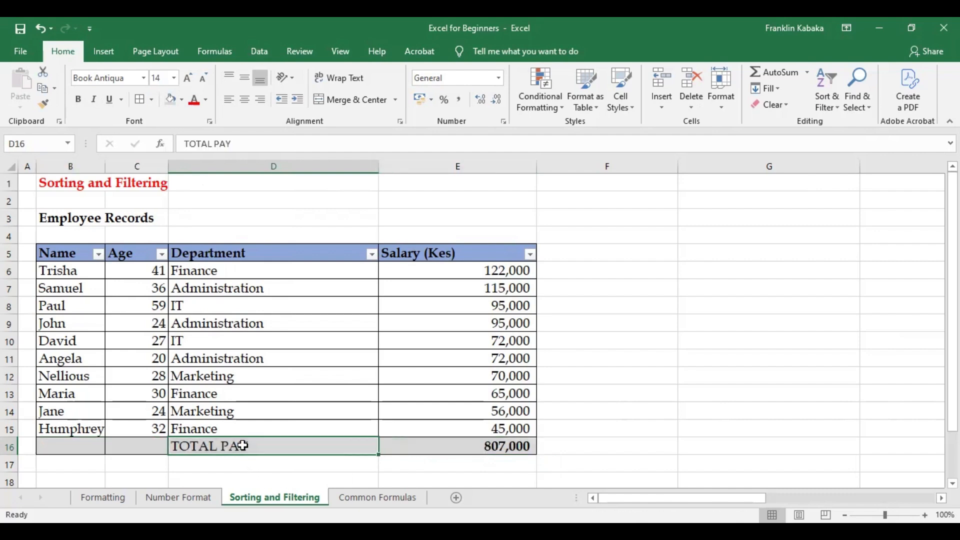
click(77, 99)
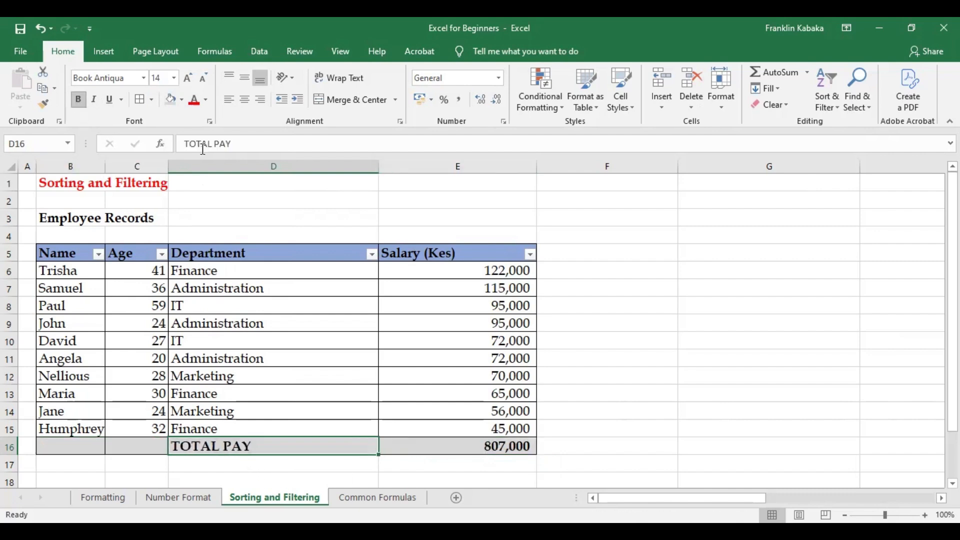
click(471, 445)
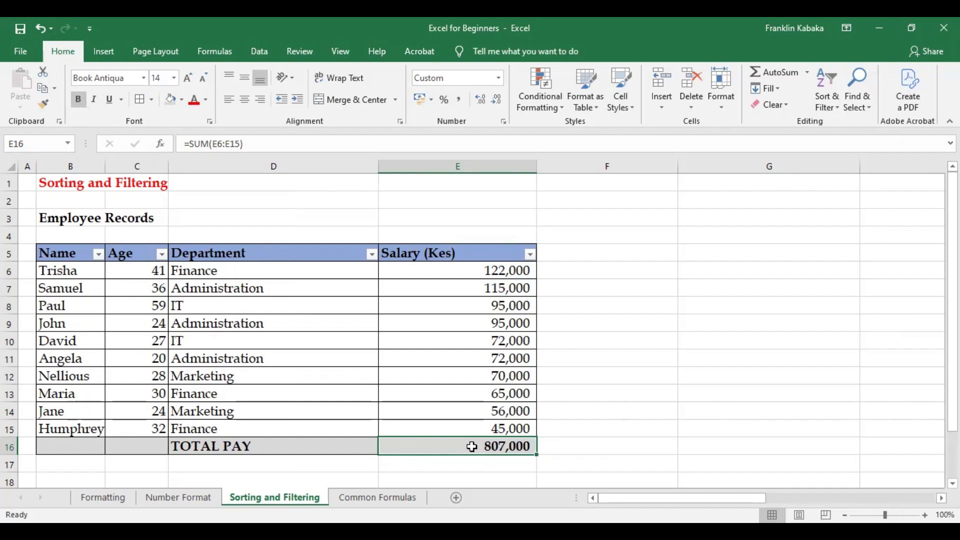
- Filter the Department column to show only Administration employees
click(371, 256)
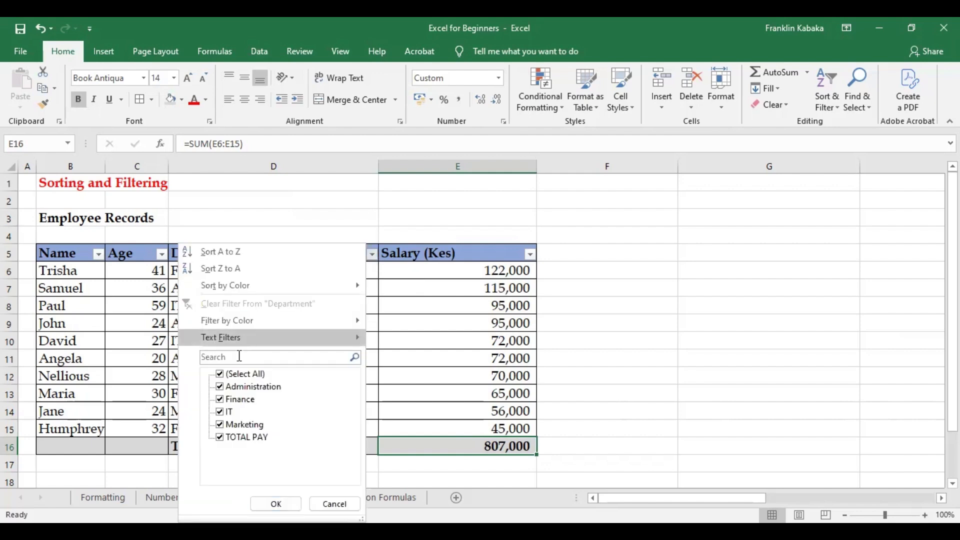
click(220, 374)
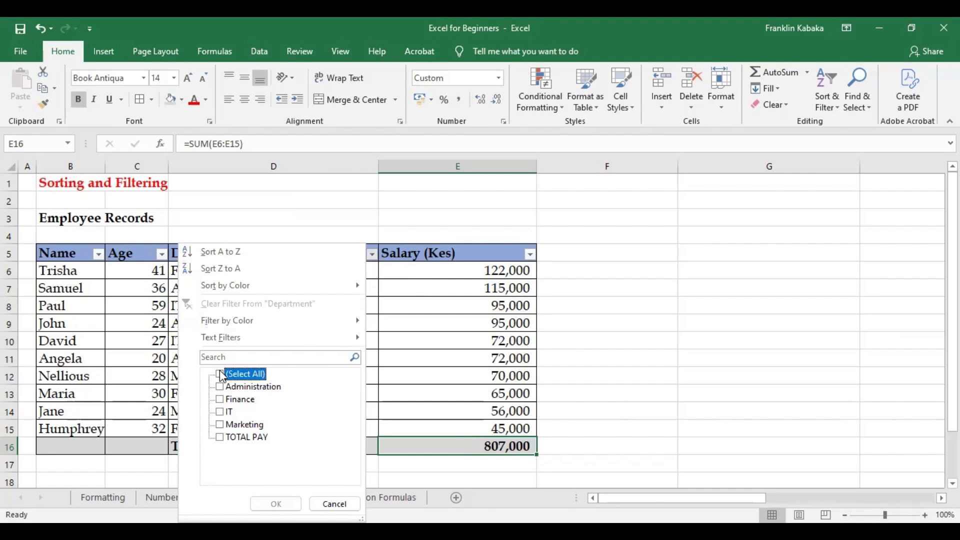
click(220, 387)
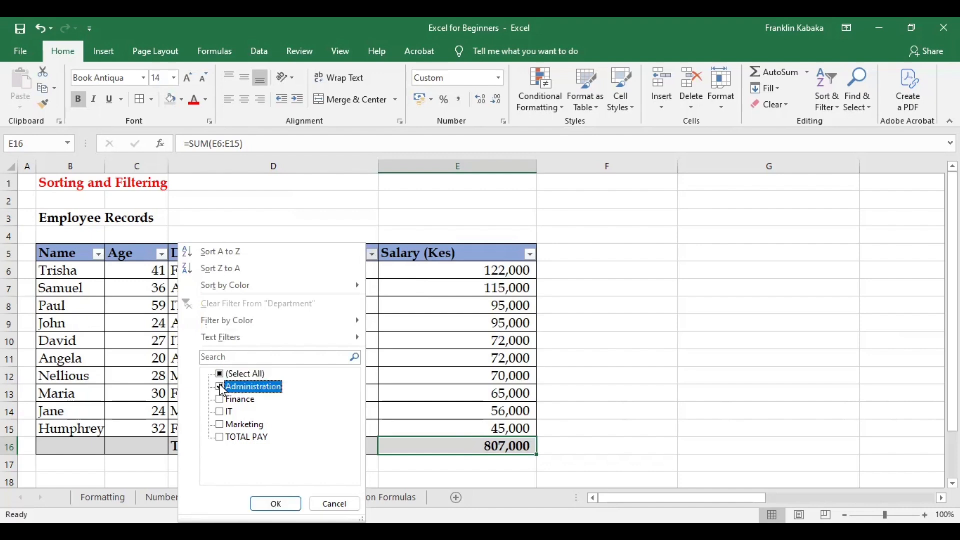
click(276, 504)
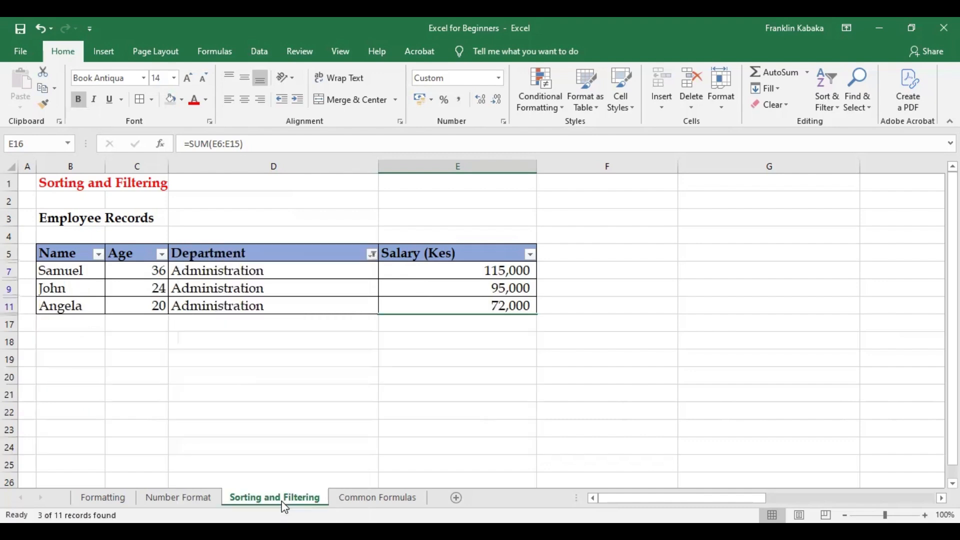
click(463, 306)
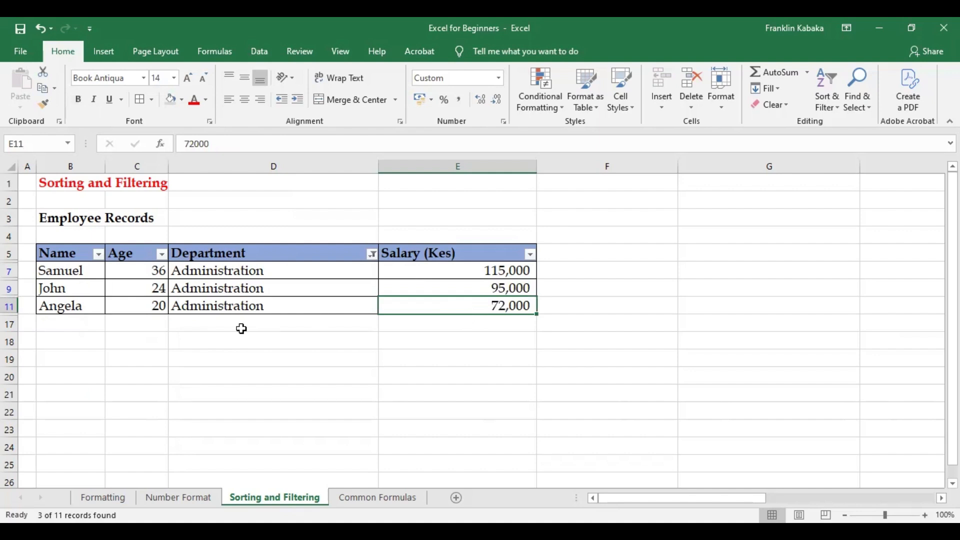
click(282, 321)
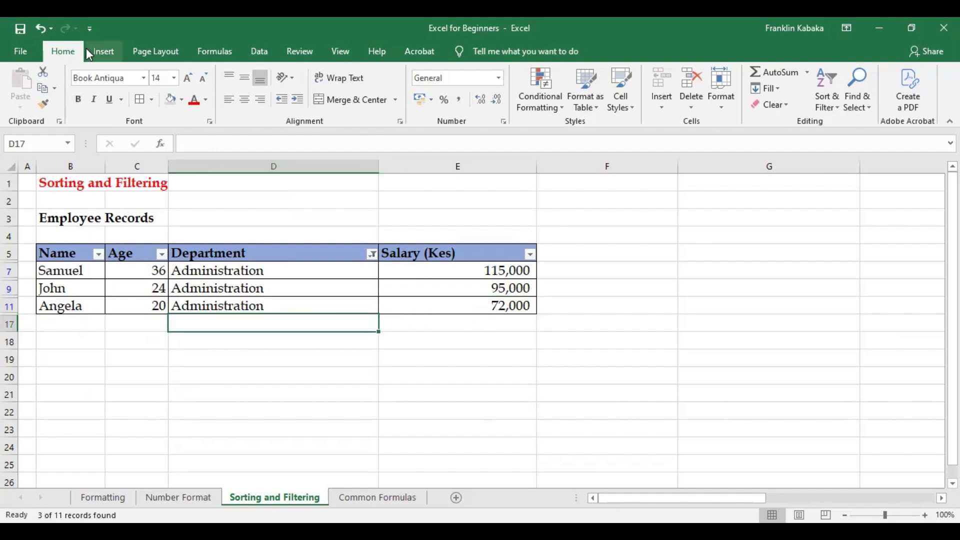
- Undo the Department filter and delete the TOTAL PAY row, row 16
click(40, 29)
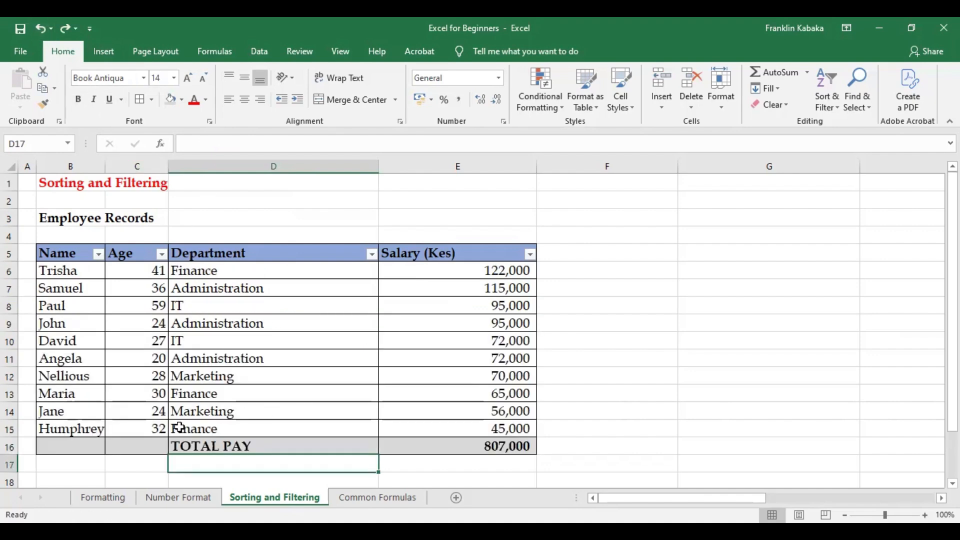
click(142, 444)
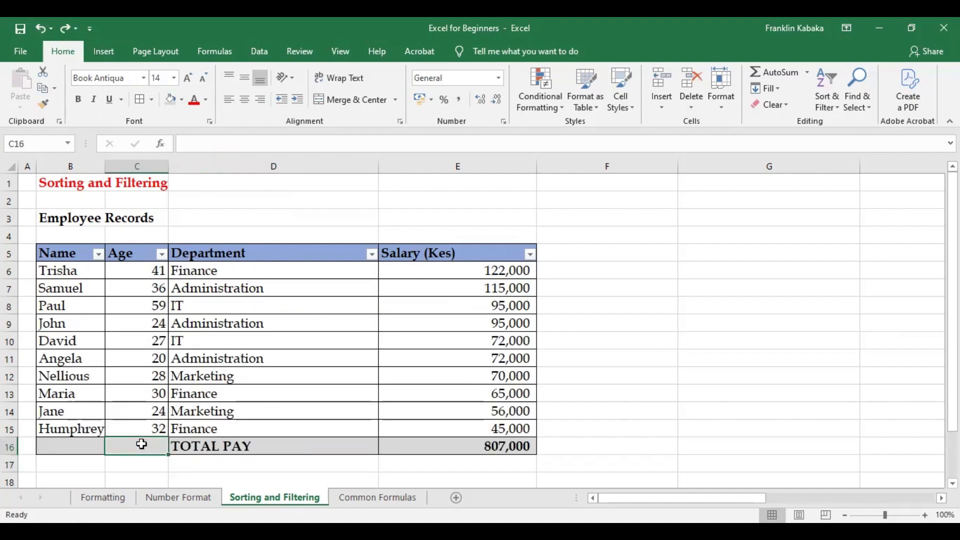
right_click(10, 445)
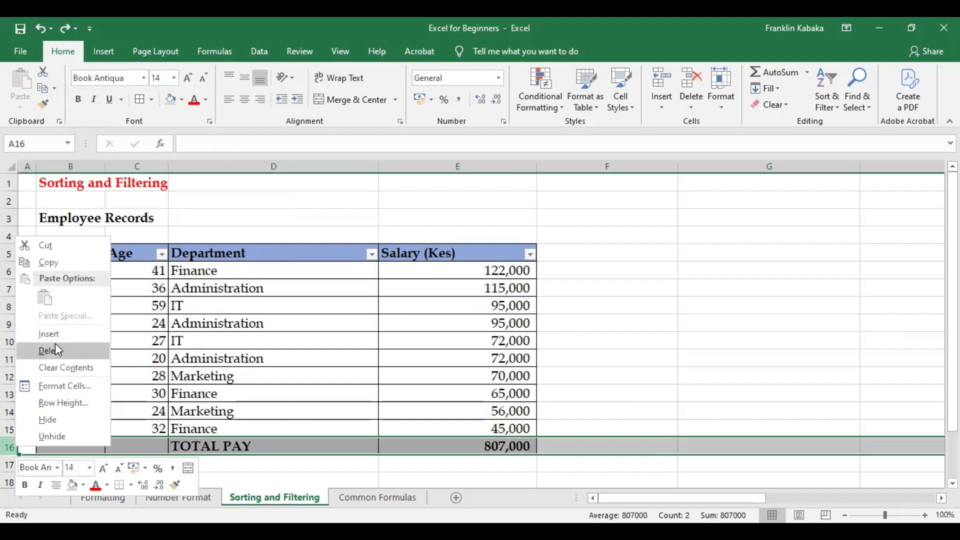
click(56, 350)
click(668, 370)
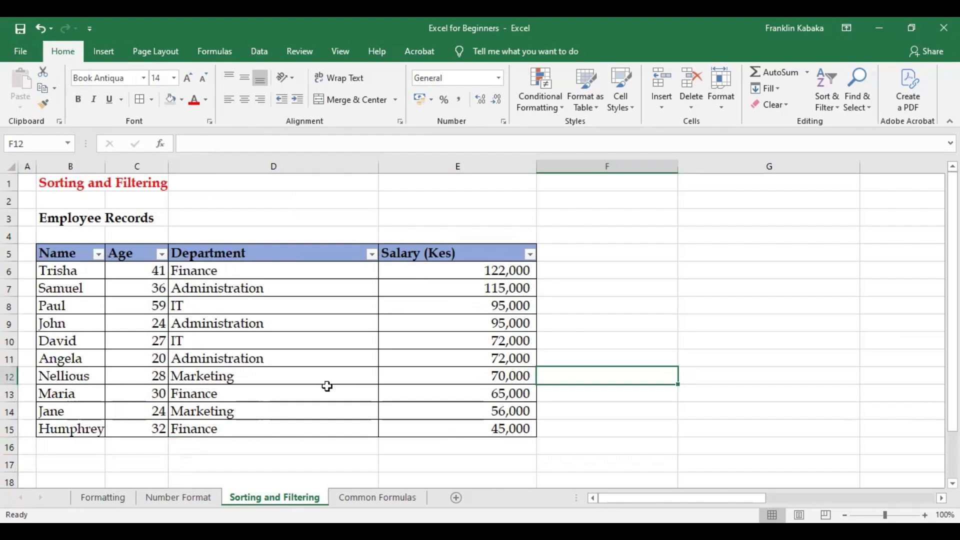
- Filter the Department column so that only the Administration records are listed
click(371, 256)
click(220, 376)
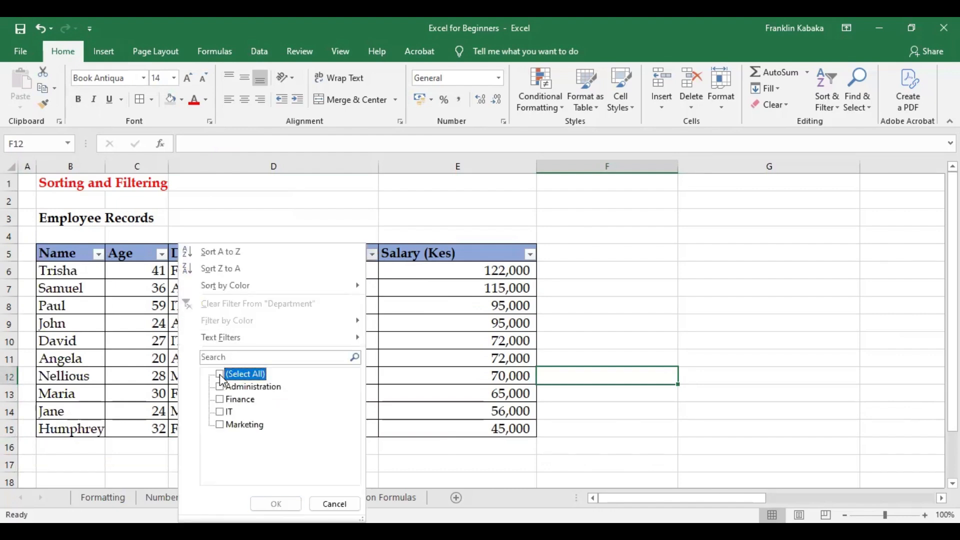
click(220, 385)
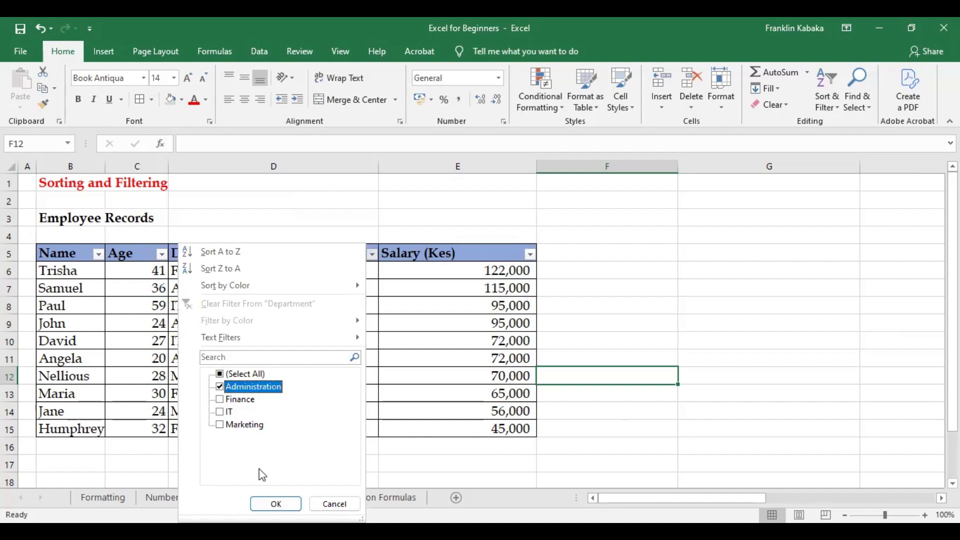
click(276, 503)
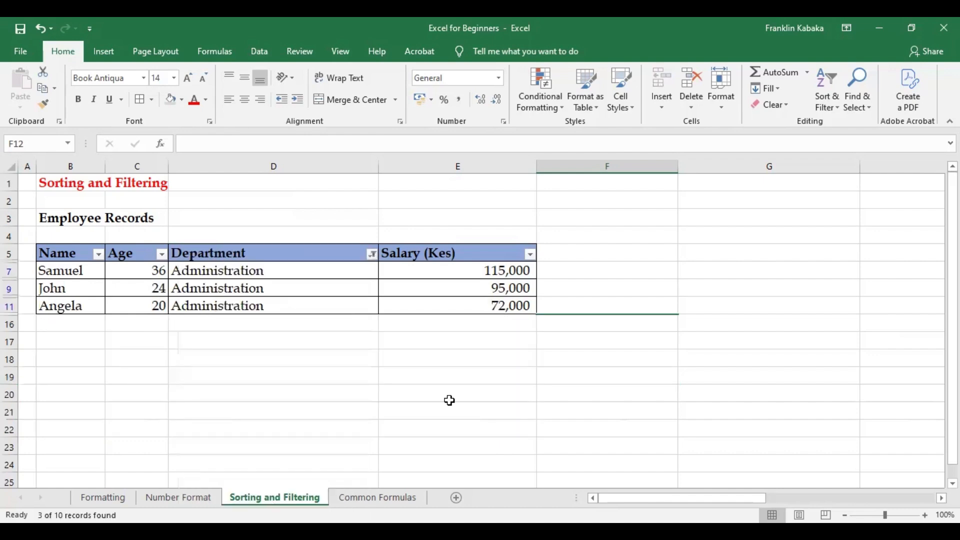
- Enter the label TOTALS in cell D16, directly below the filtered Department entries
click(448, 324)
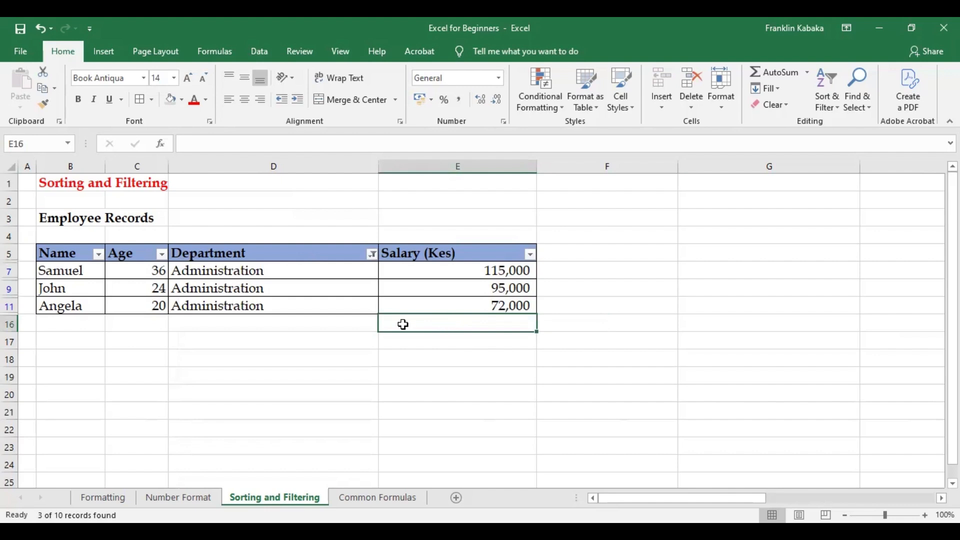
click(320, 324)
text(T)
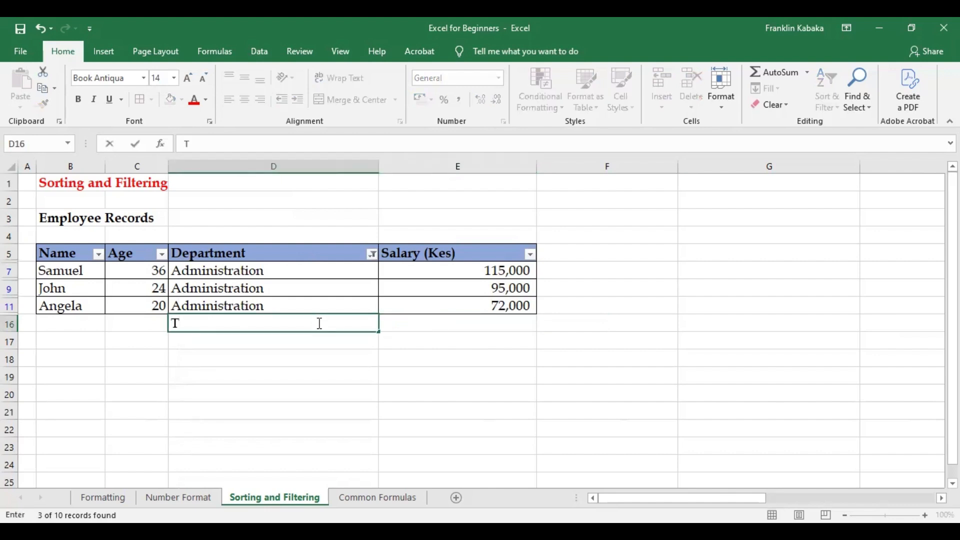
text(OTALS)
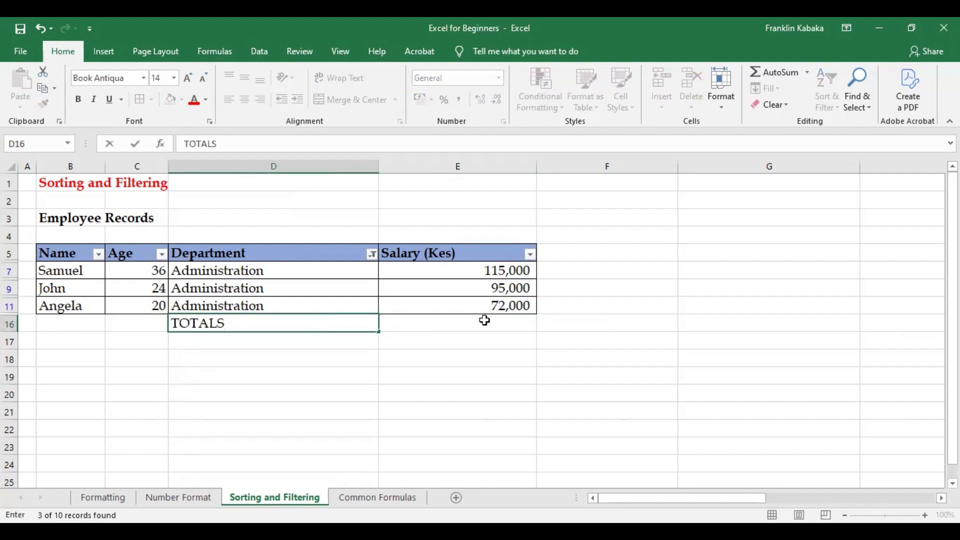
- Insert an AutoSum subtotal of the filtered Salary (Kes) values in cell E16
click(484, 321)
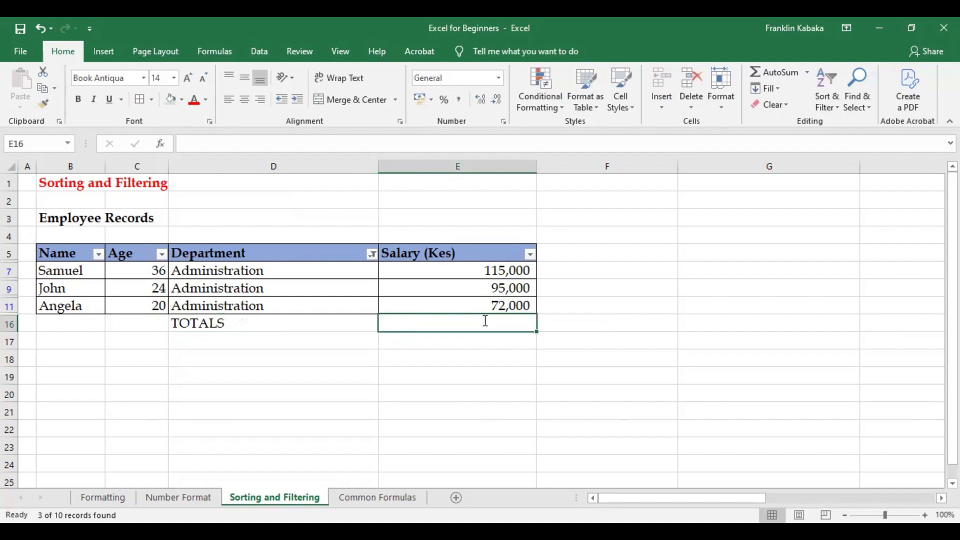
key(alt+equal)
key(Return)
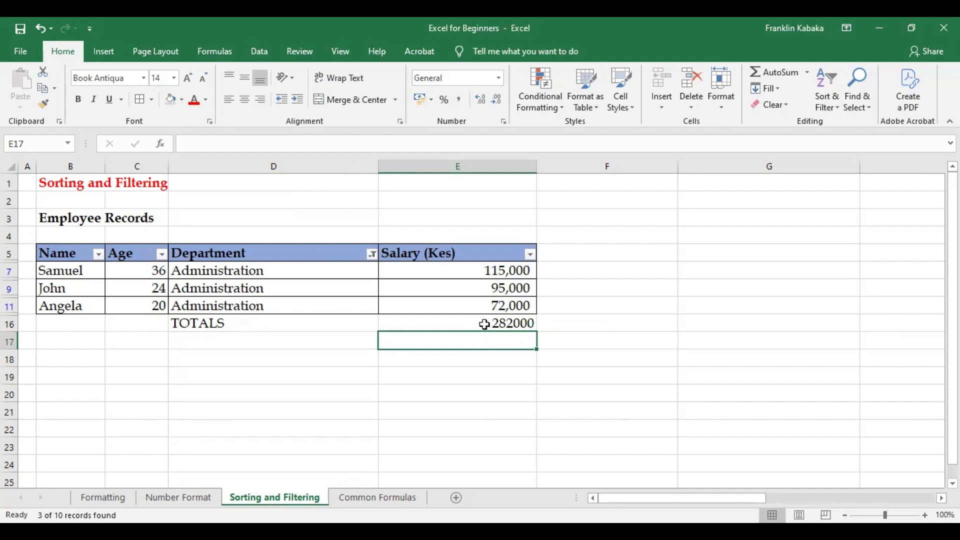
- Format the subtotal in cell E16 with comma style, no decimal places and bold text
click(484, 324)
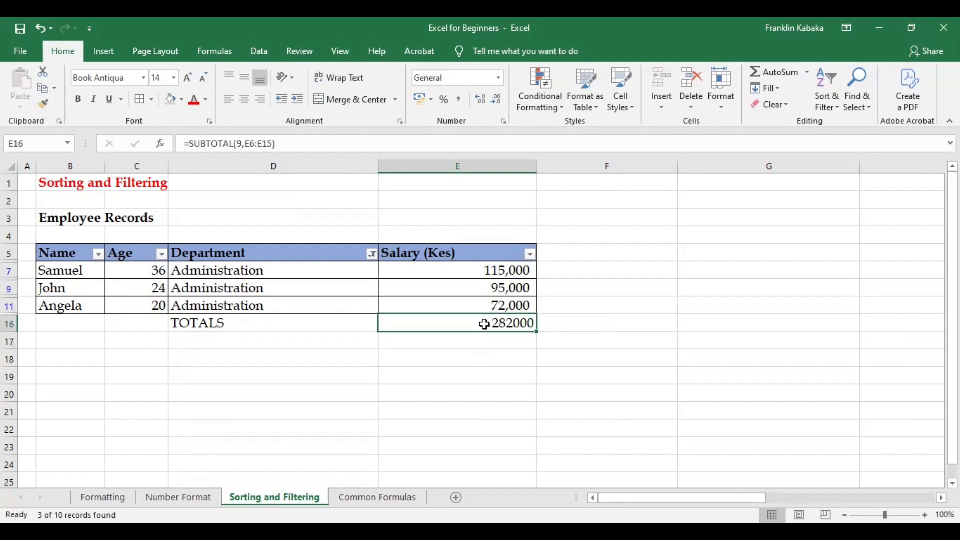
click(457, 100)
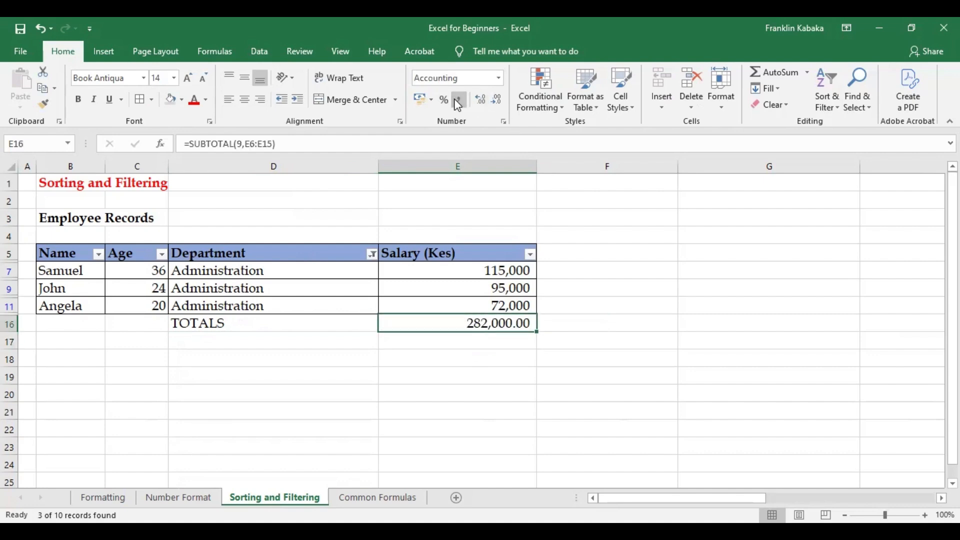
click(495, 100)
click(495, 100)
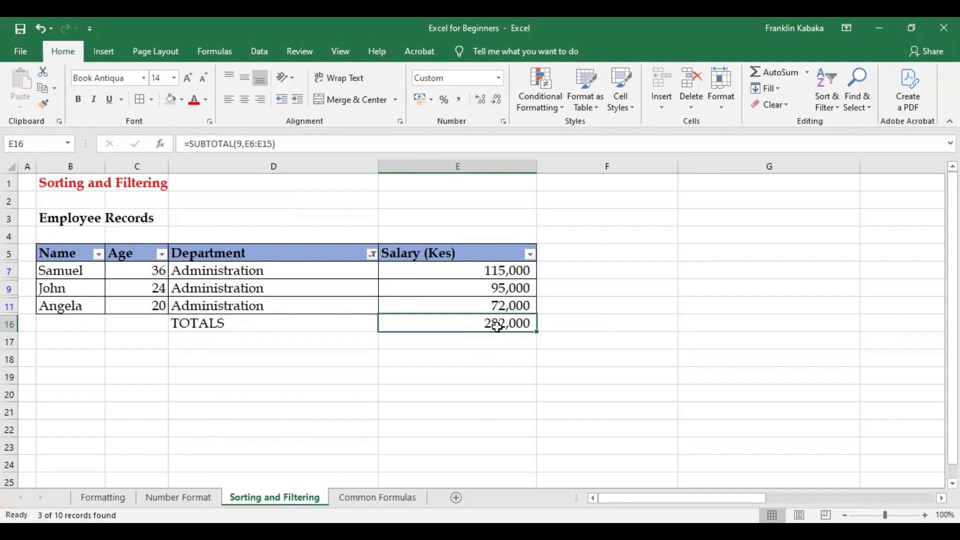
click(80, 102)
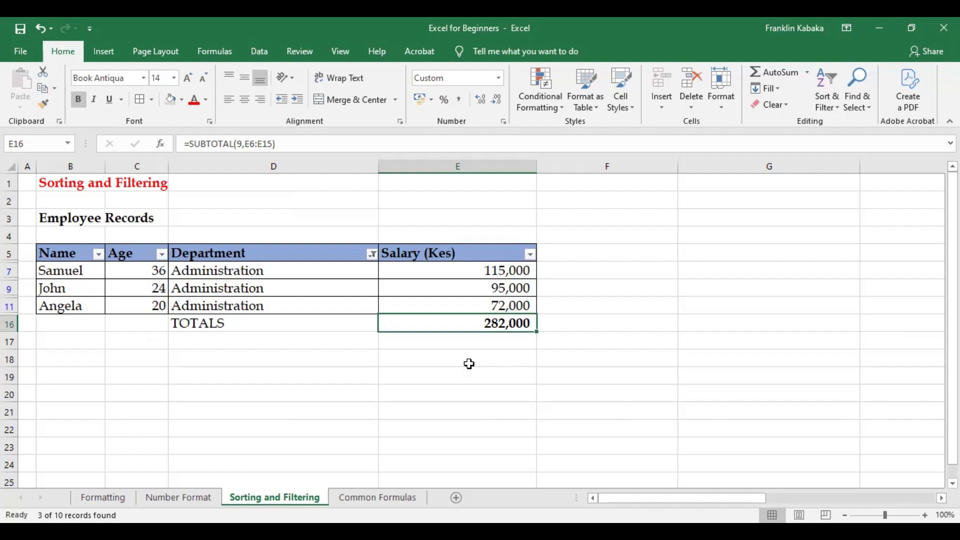
- Show all departments again by selecting every value in the Department filter
click(372, 255)
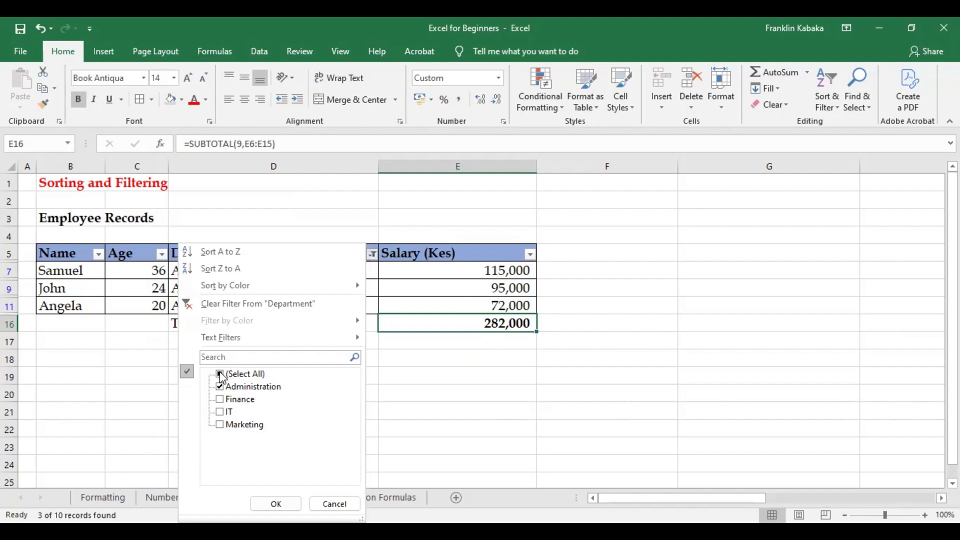
click(221, 375)
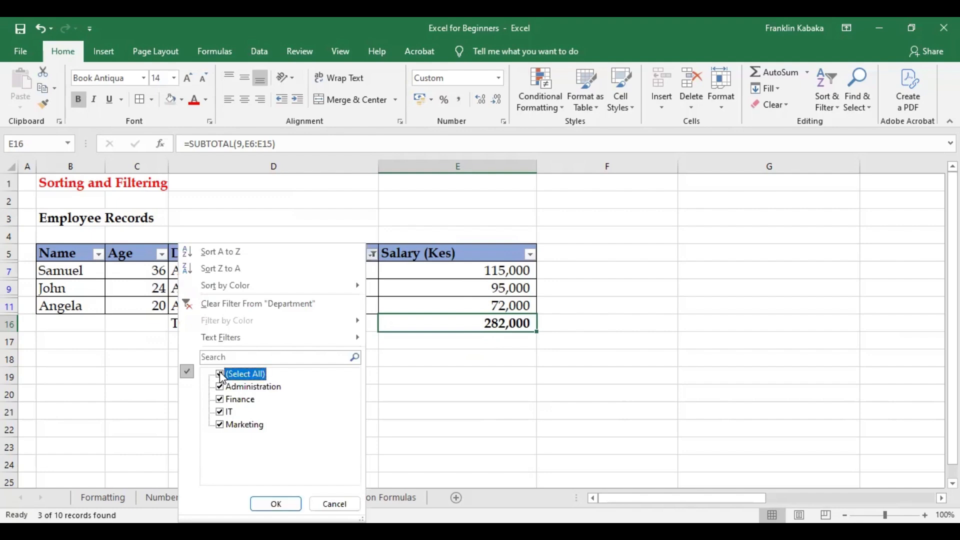
click(277, 504)
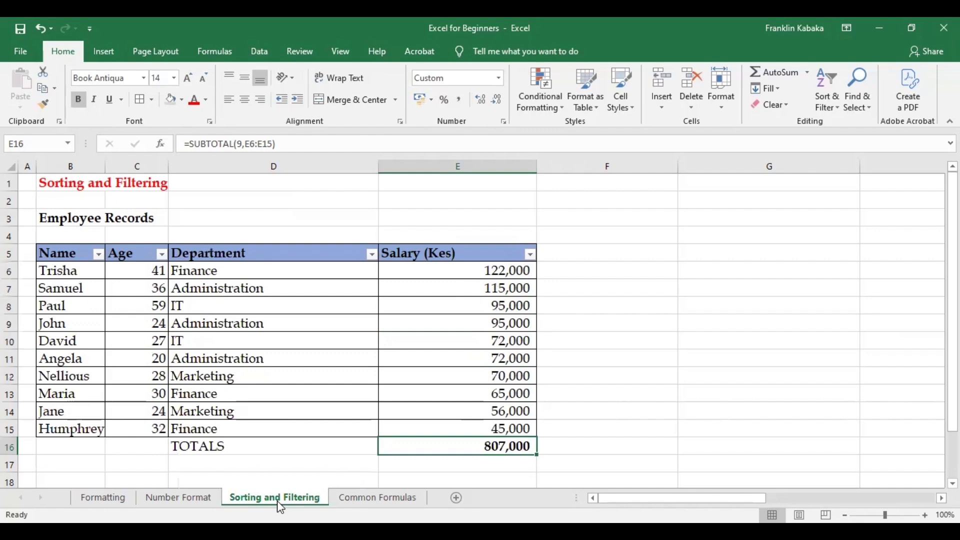
- Filter the Department column to show only the Finance employees
click(372, 255)
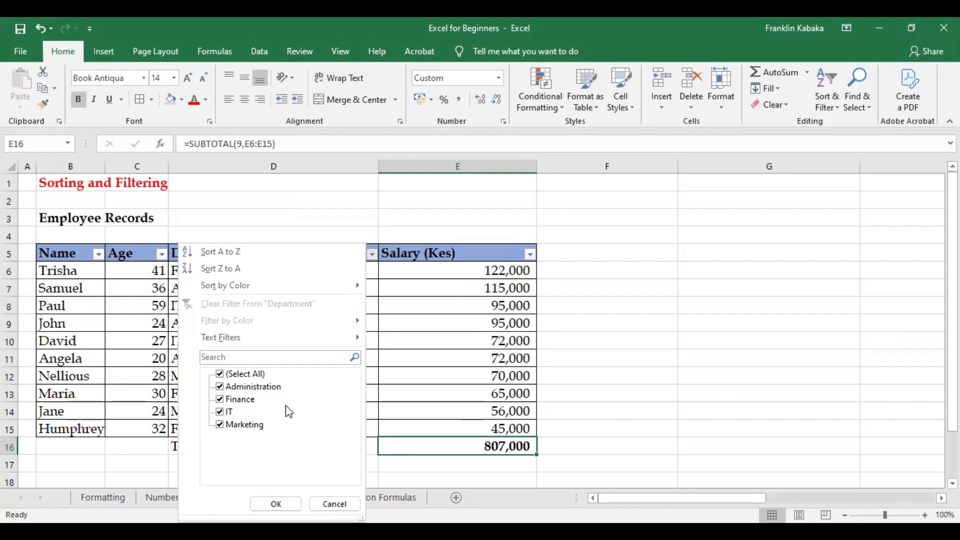
click(221, 402)
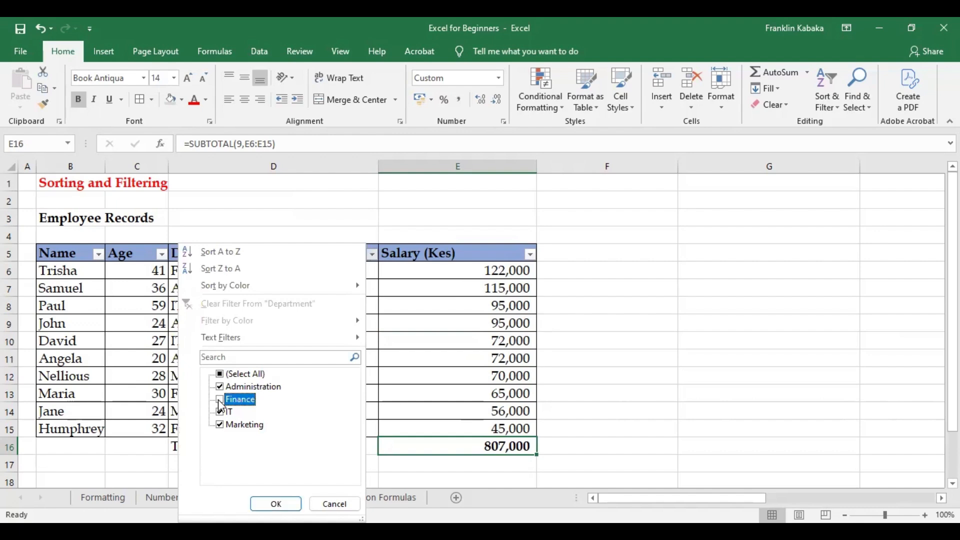
click(220, 375)
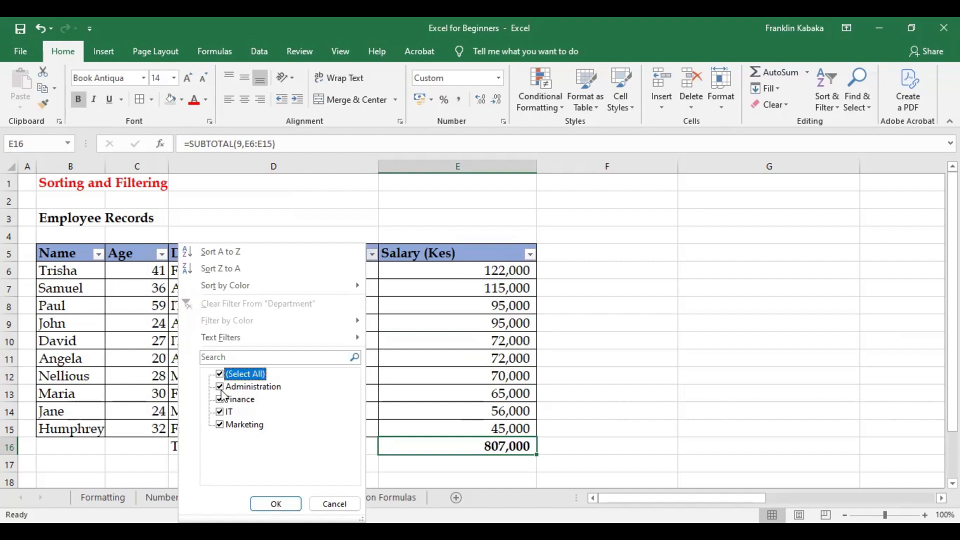
click(220, 375)
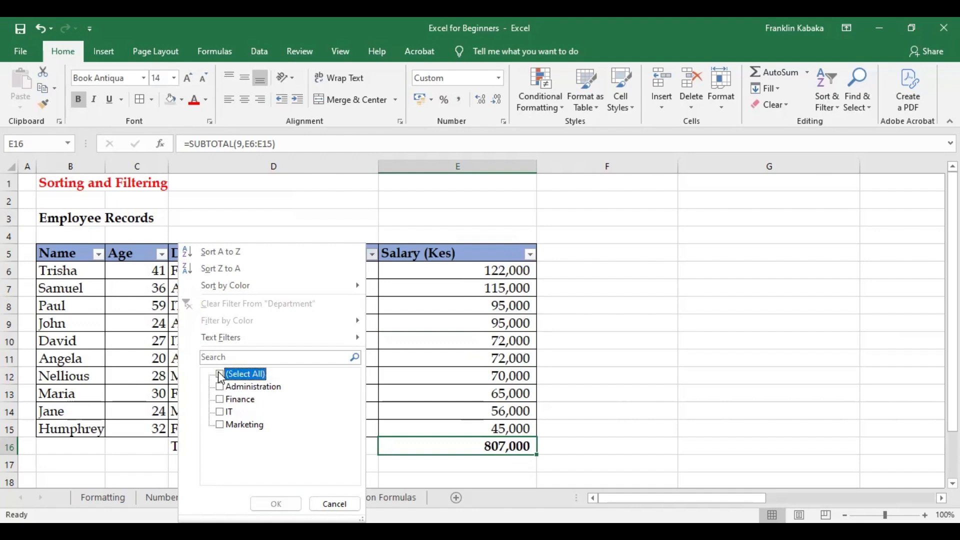
click(220, 400)
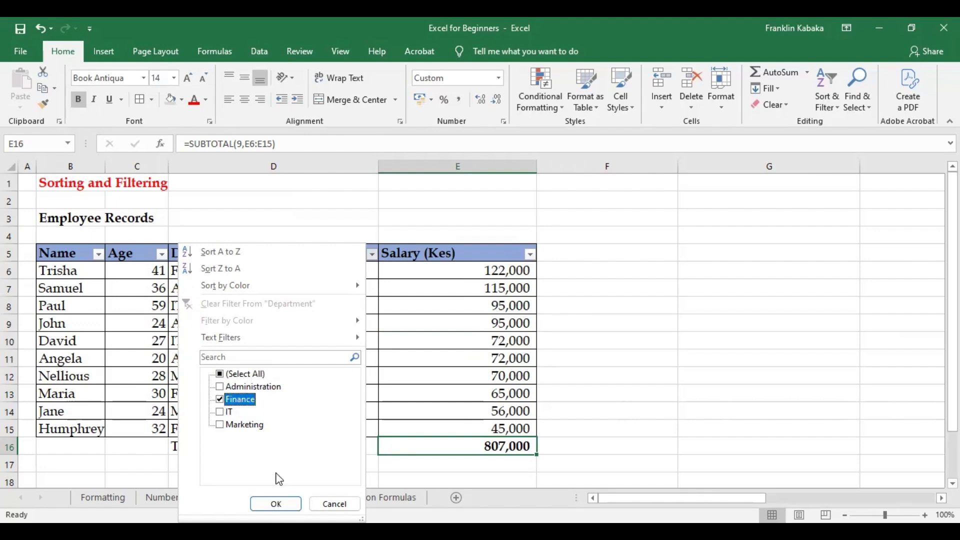
click(277, 505)
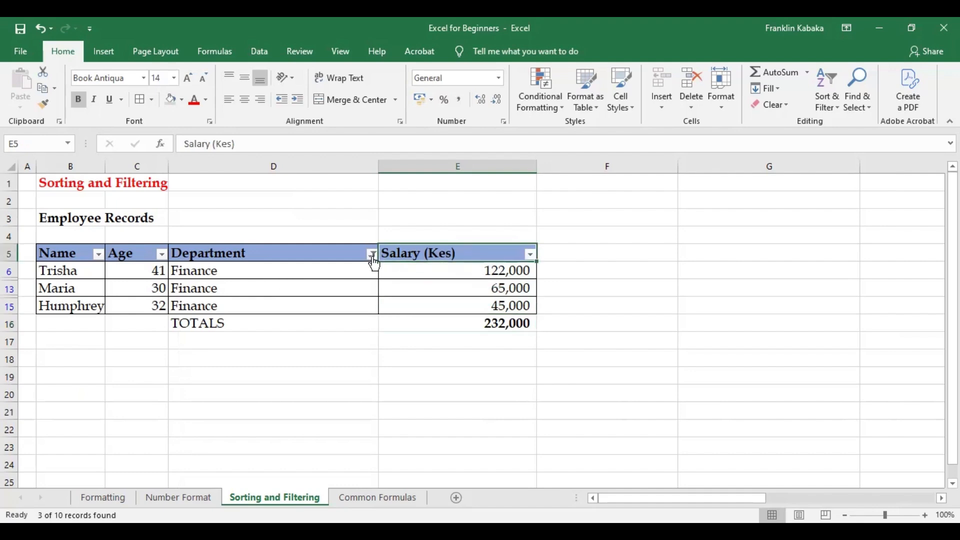
- Review the Name, Age and Salary (Kes) headers, the filtered Finance entries and the subtotal formula in cell E16
click(60, 253)
click(130, 257)
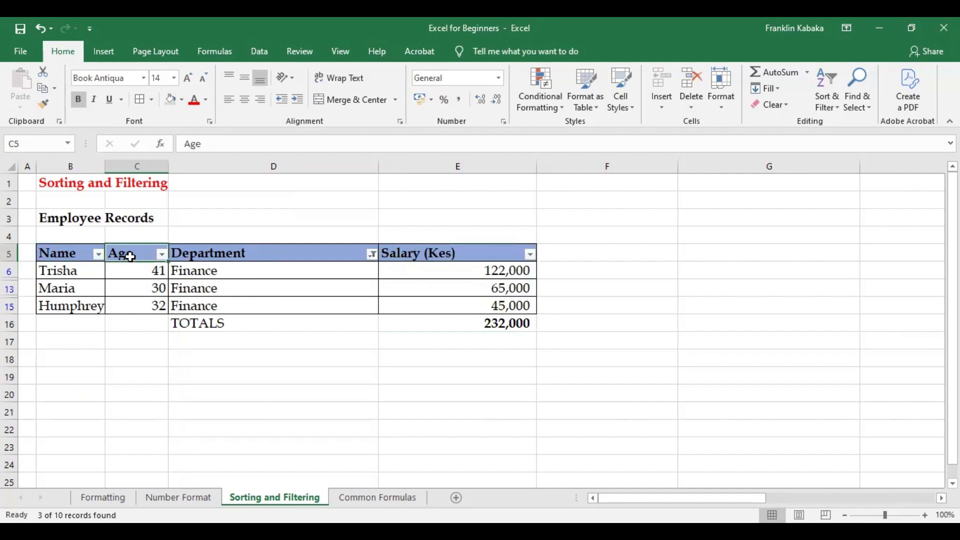
click(478, 253)
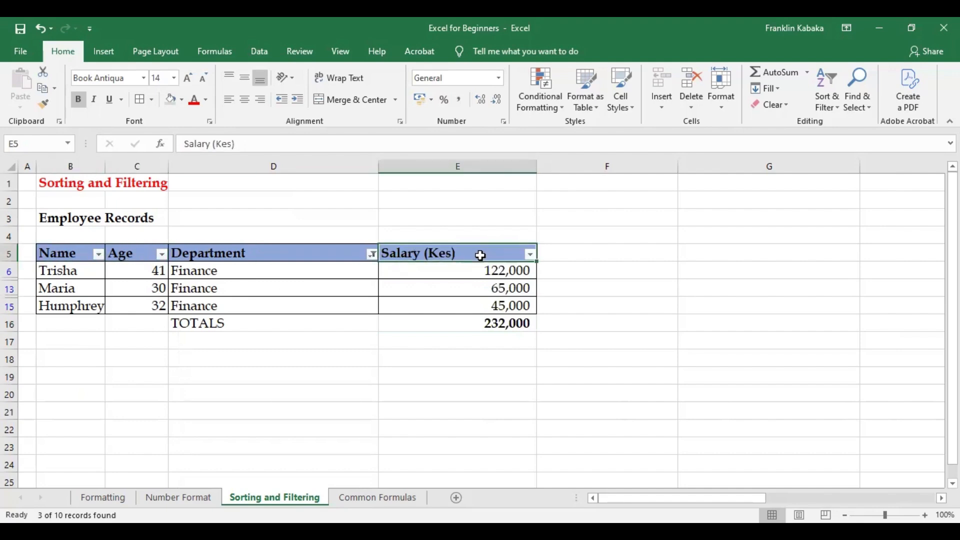
drag(274, 267, 263, 299)
click(467, 322)
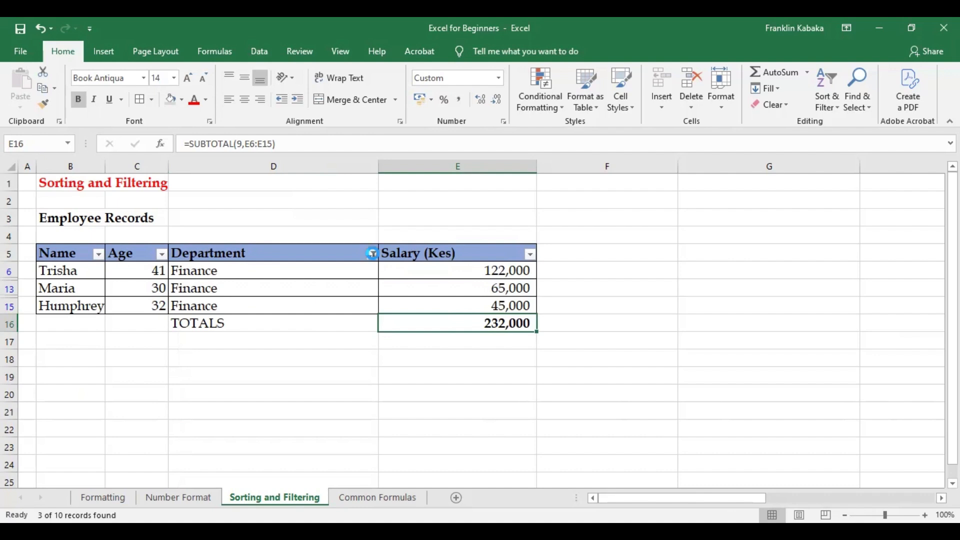
- Clear the filter from the Department column to show the employees of all departments
click(372, 254)
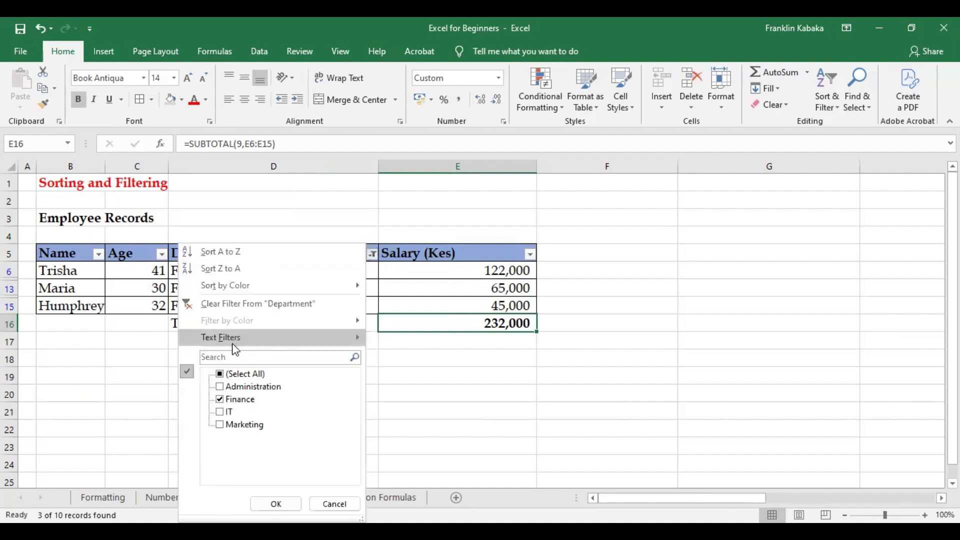
click(219, 375)
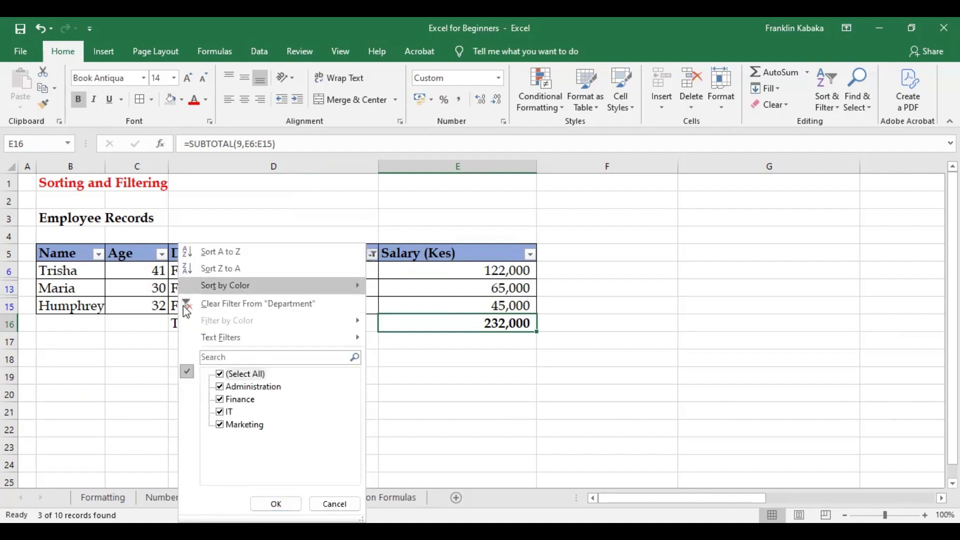
click(183, 303)
click(645, 352)
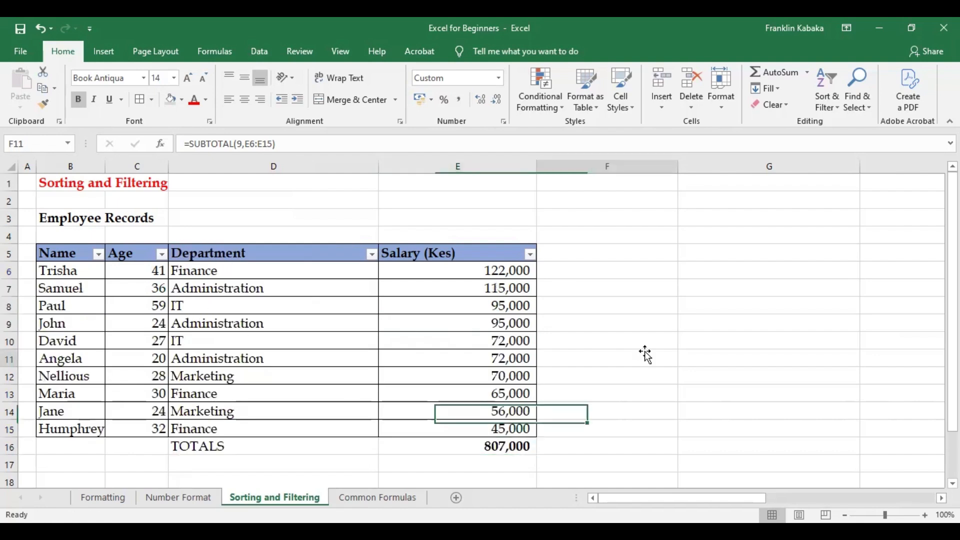
- Filter the Department column to show only Marketing employees and check their salary subtotal in cell E16
click(373, 255)
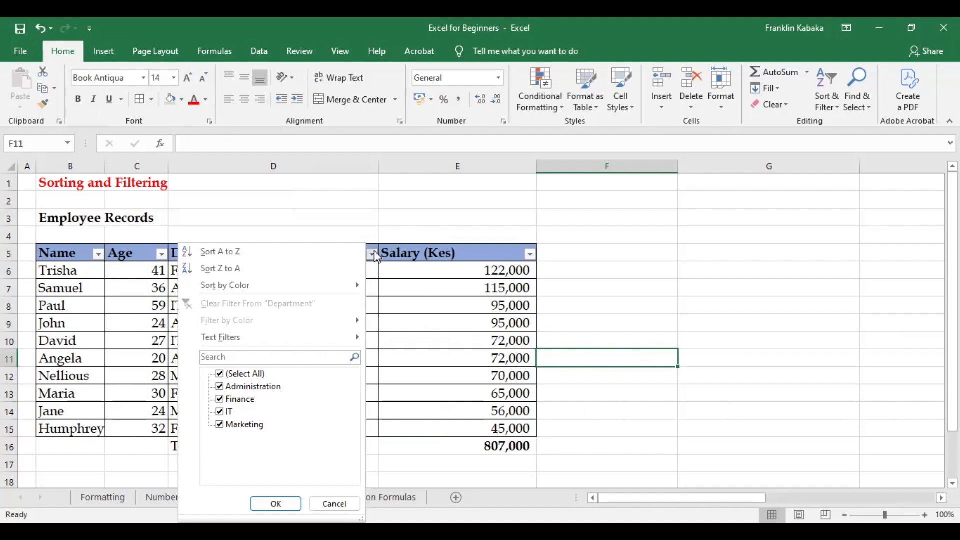
click(221, 375)
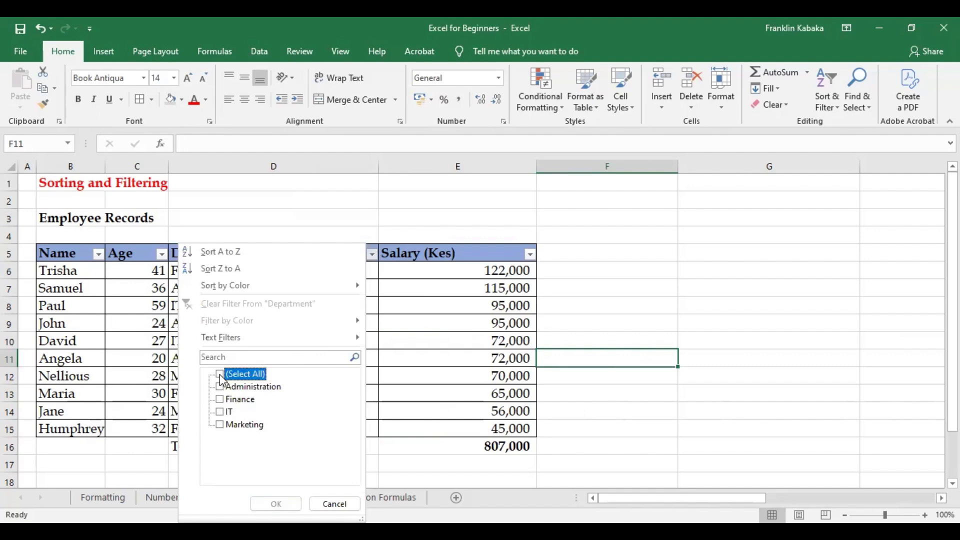
click(220, 424)
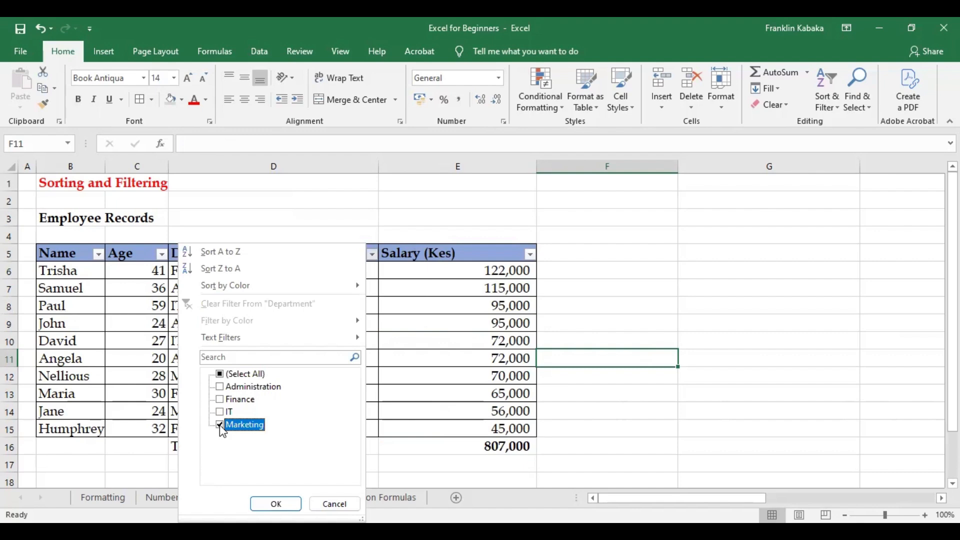
click(276, 504)
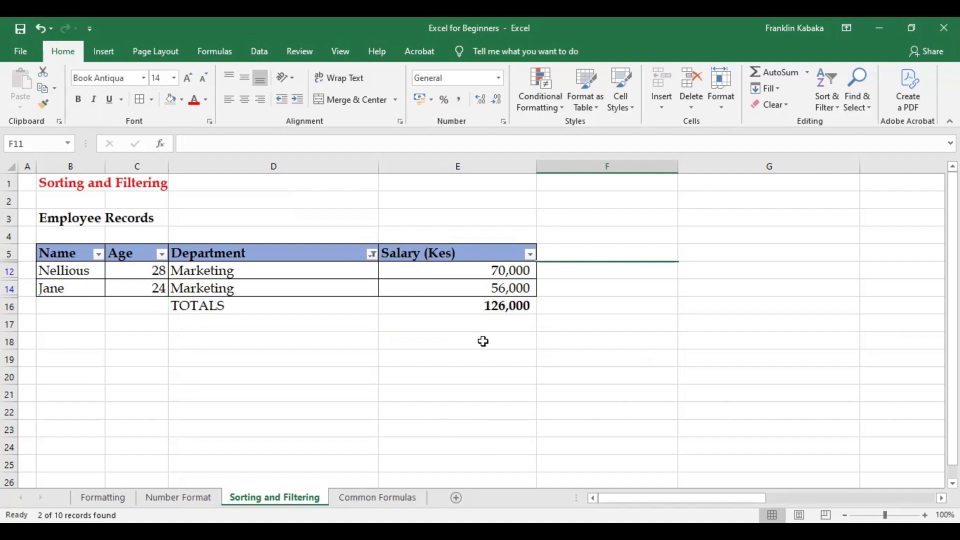
click(447, 307)
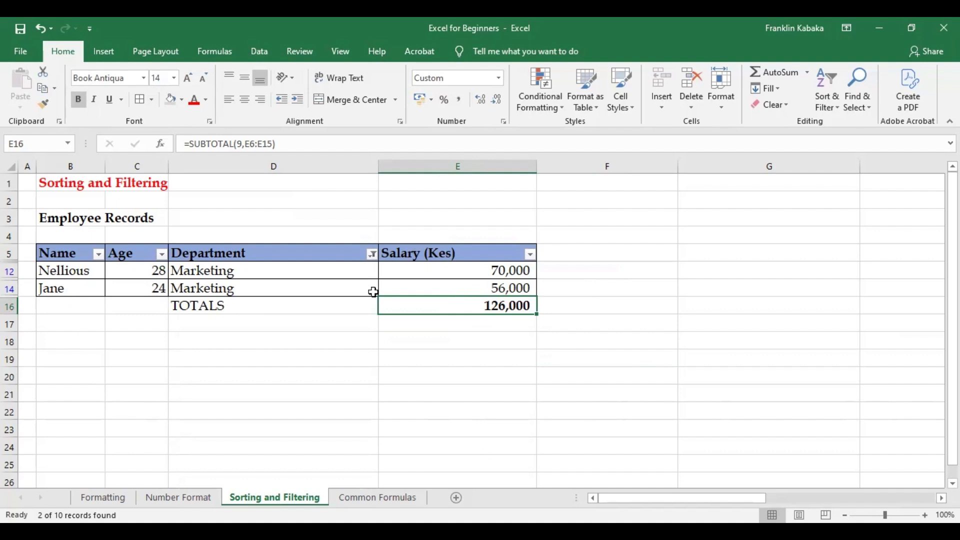
- Clear the Marketing filter and filter the Department column to show only the IT employees
click(372, 255)
click(198, 303)
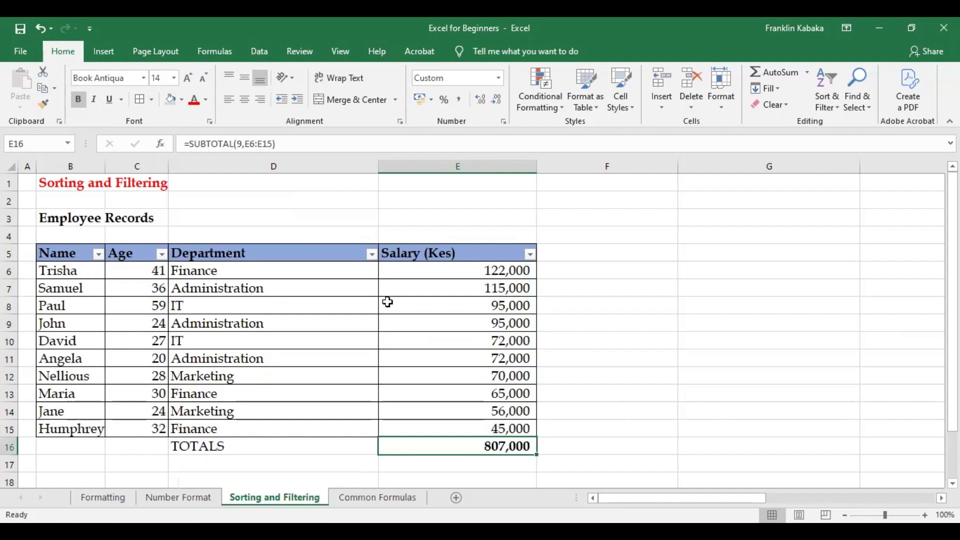
click(373, 255)
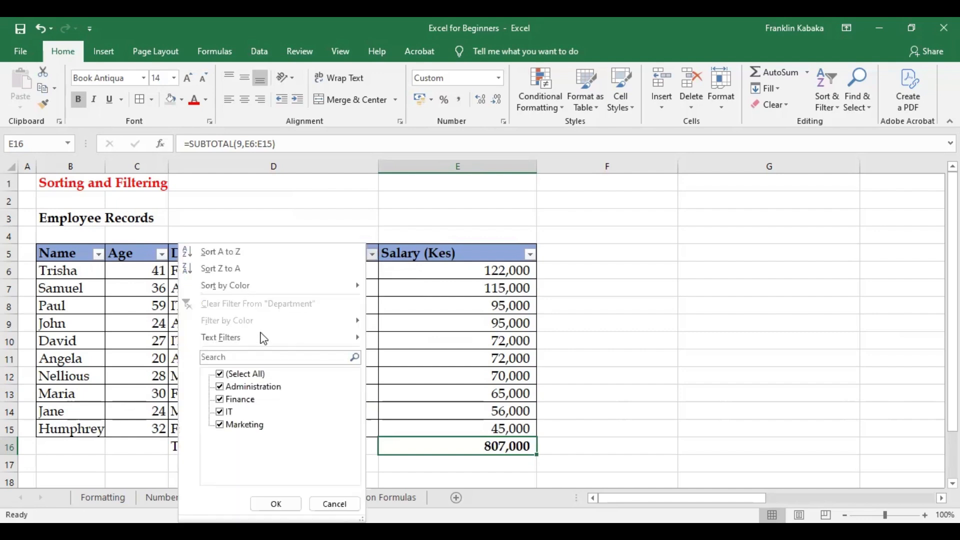
click(223, 377)
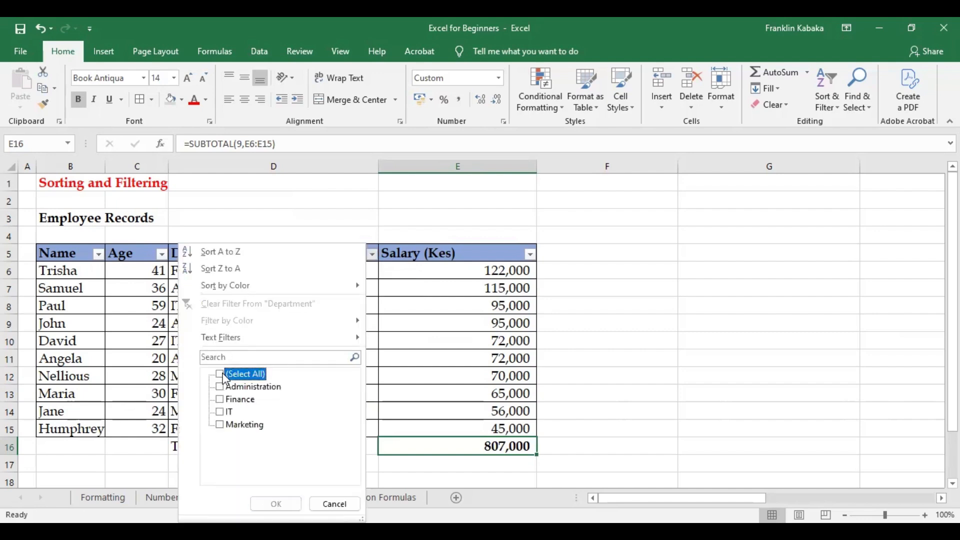
click(220, 413)
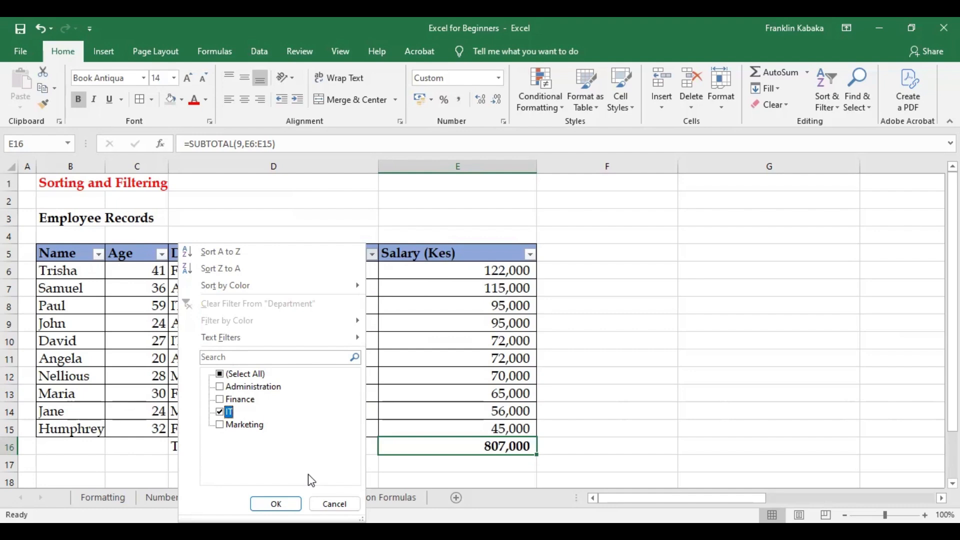
click(277, 503)
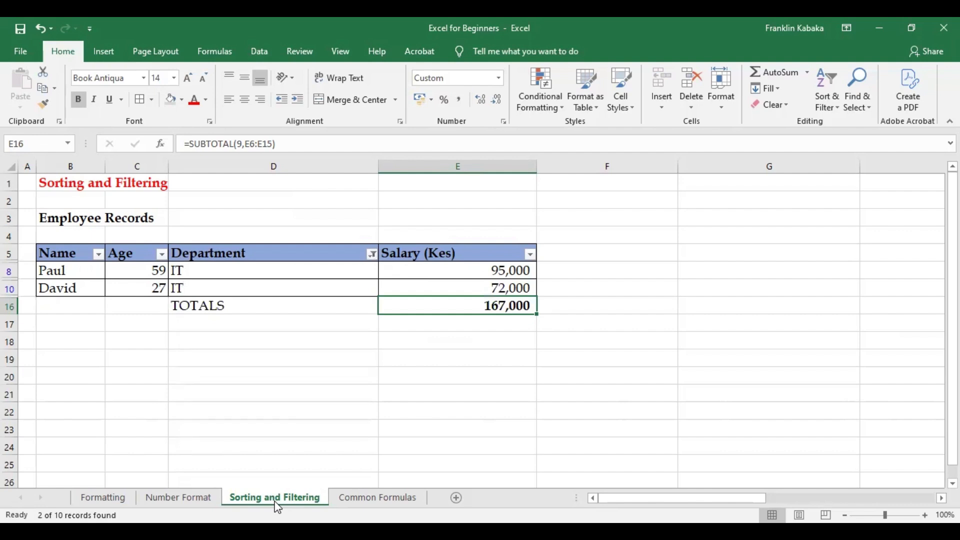
- Check the filtered IT employees' names and their salary subtotal in cell E16, and switch to the Common Formulas sheet
click(67, 273)
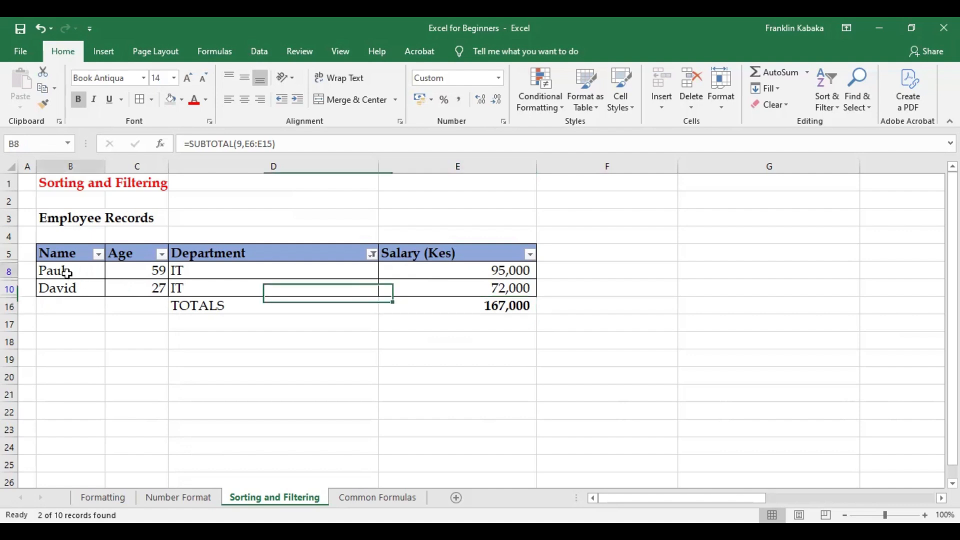
click(67, 289)
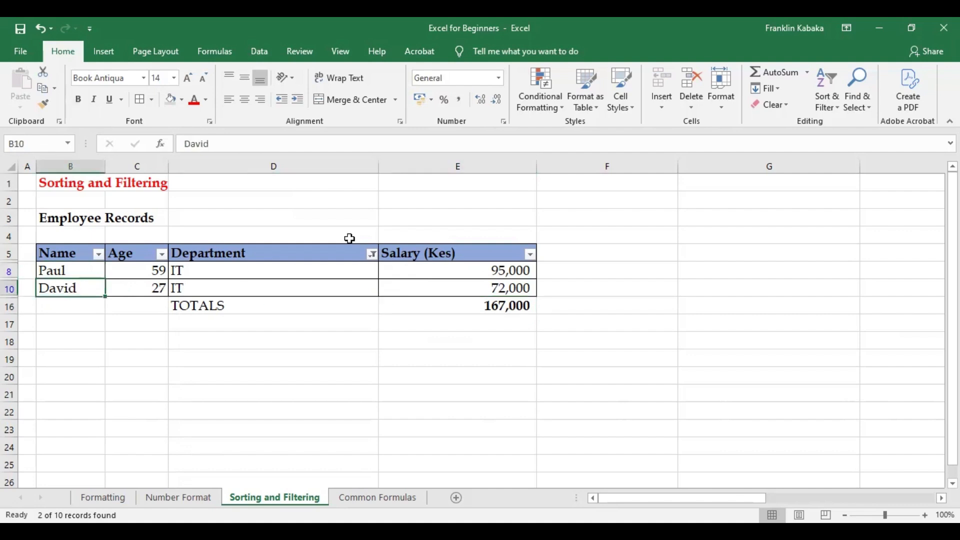
click(494, 306)
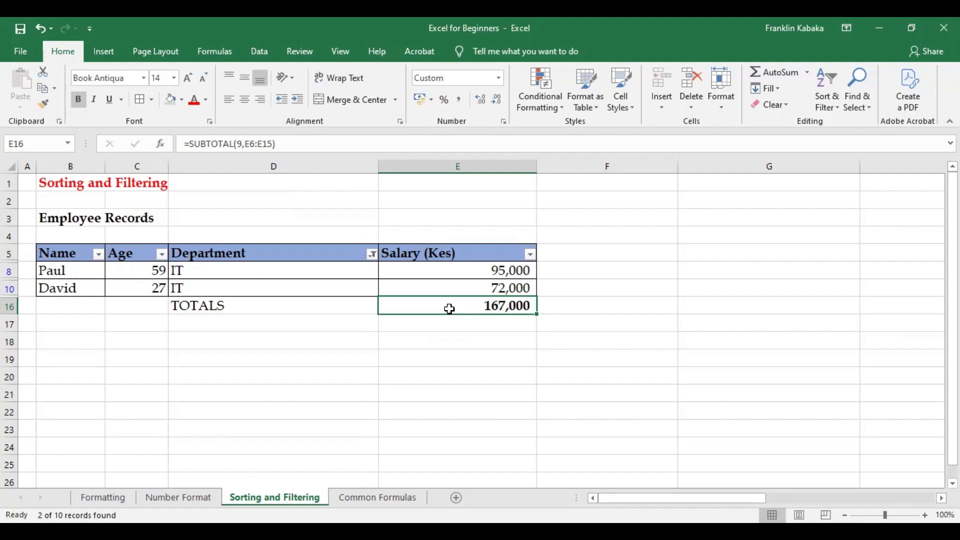
click(369, 497)
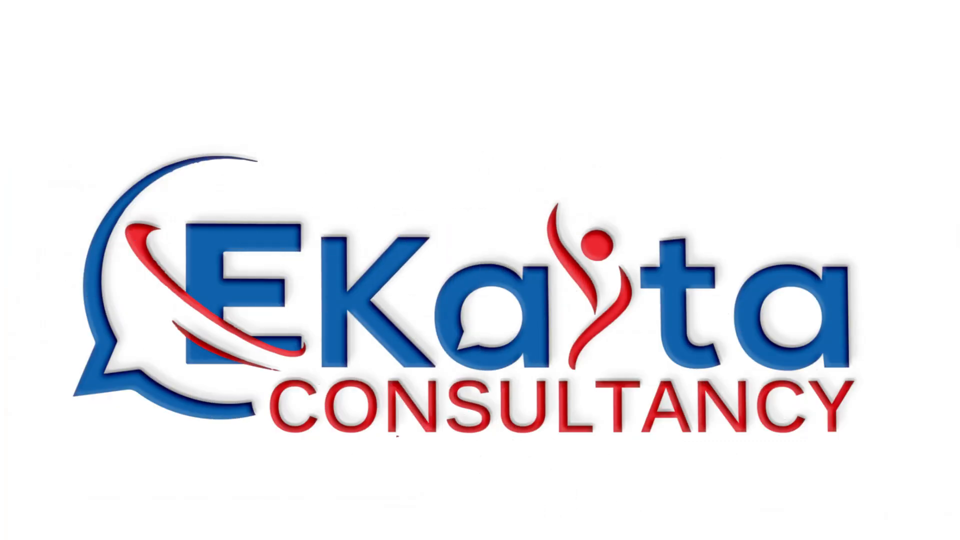